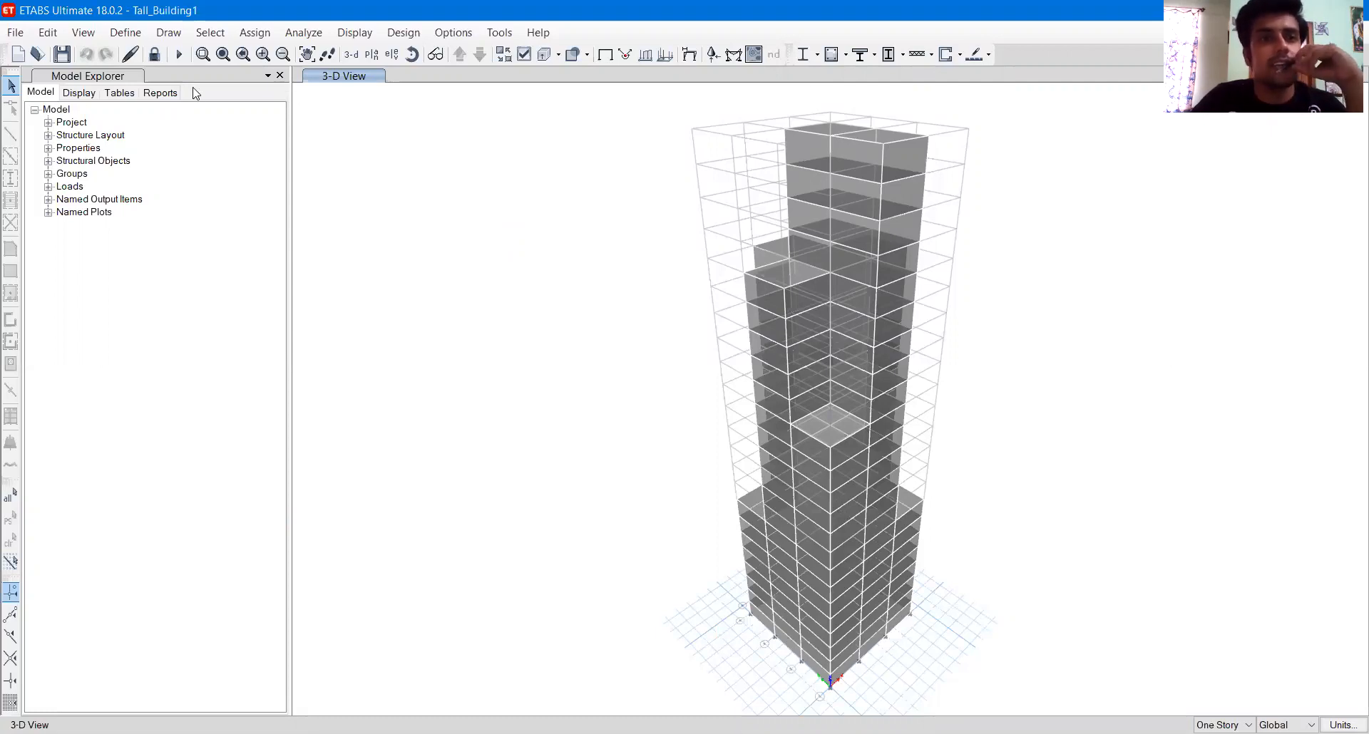
{"action": "left_click", "coordinate": [132, 37]}
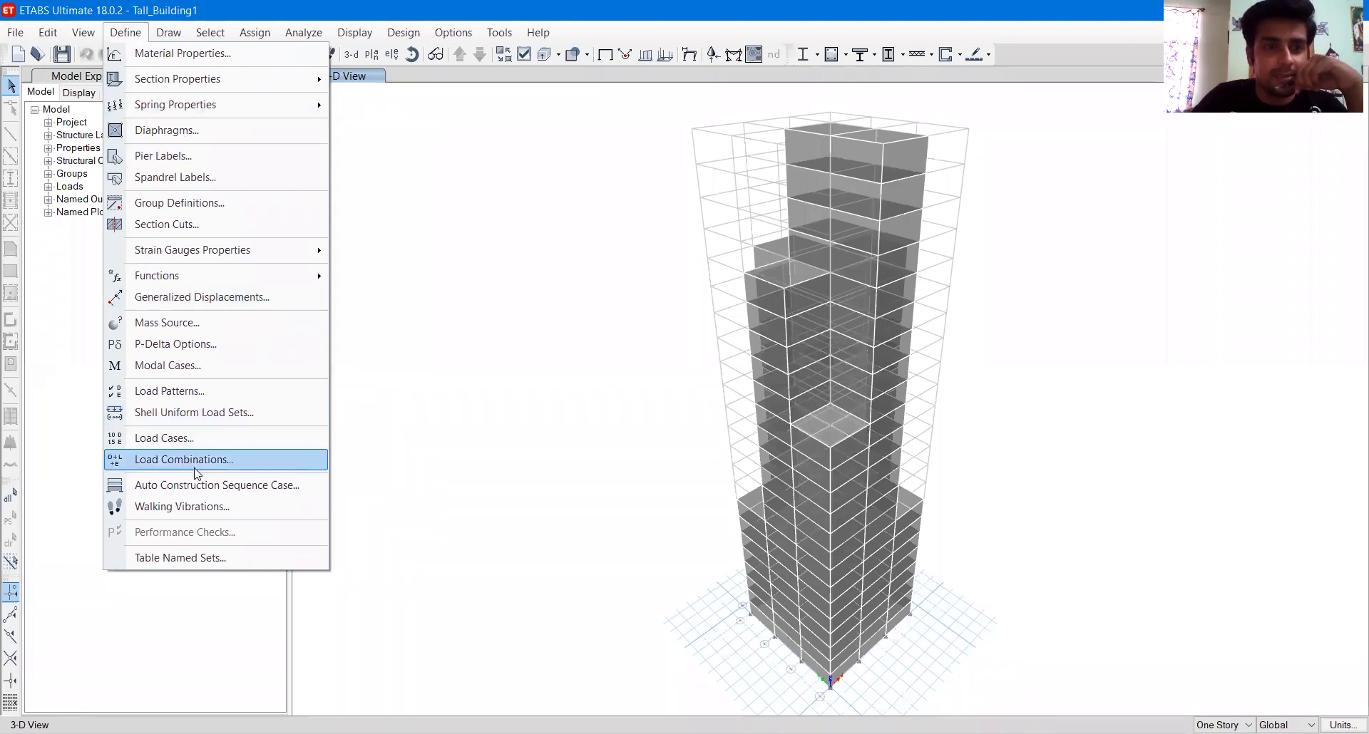
{"action": "left_click", "coordinate": [190, 392]}
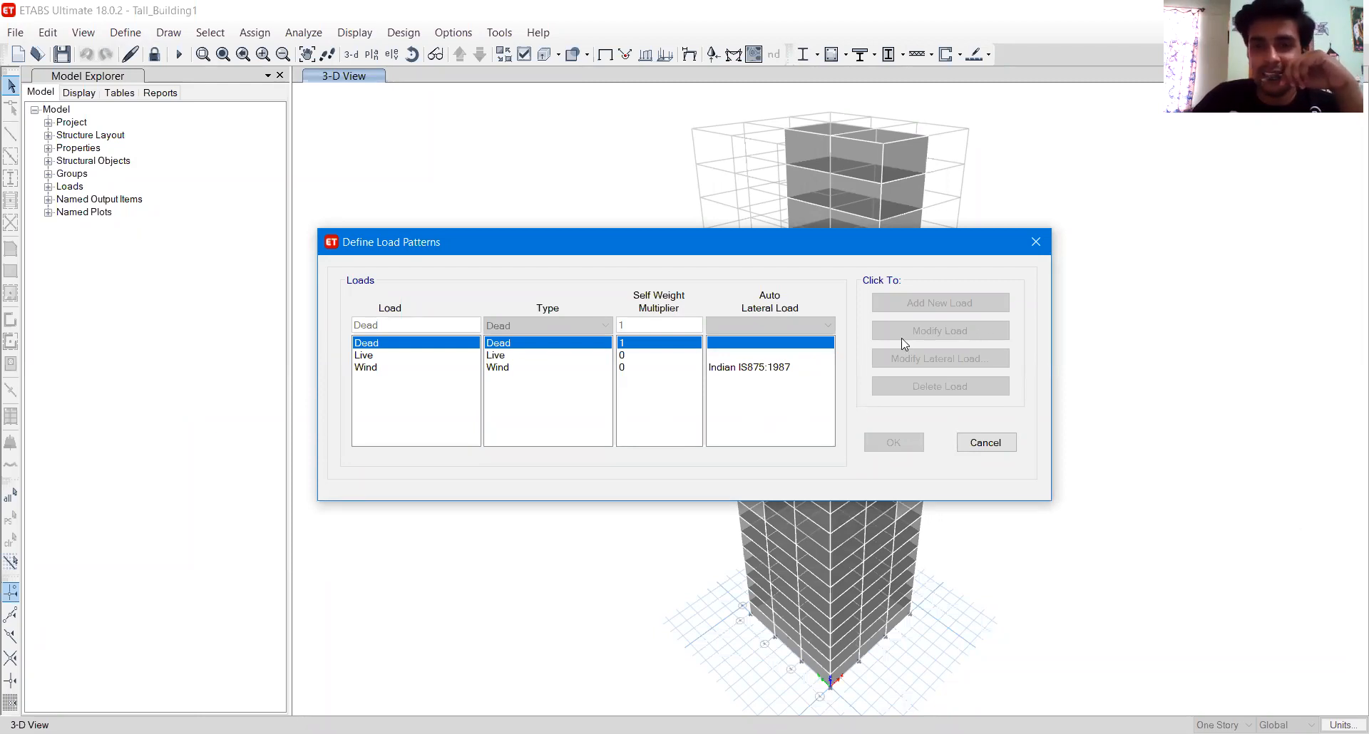
{"action": "left_click", "coordinate": [985, 449]}
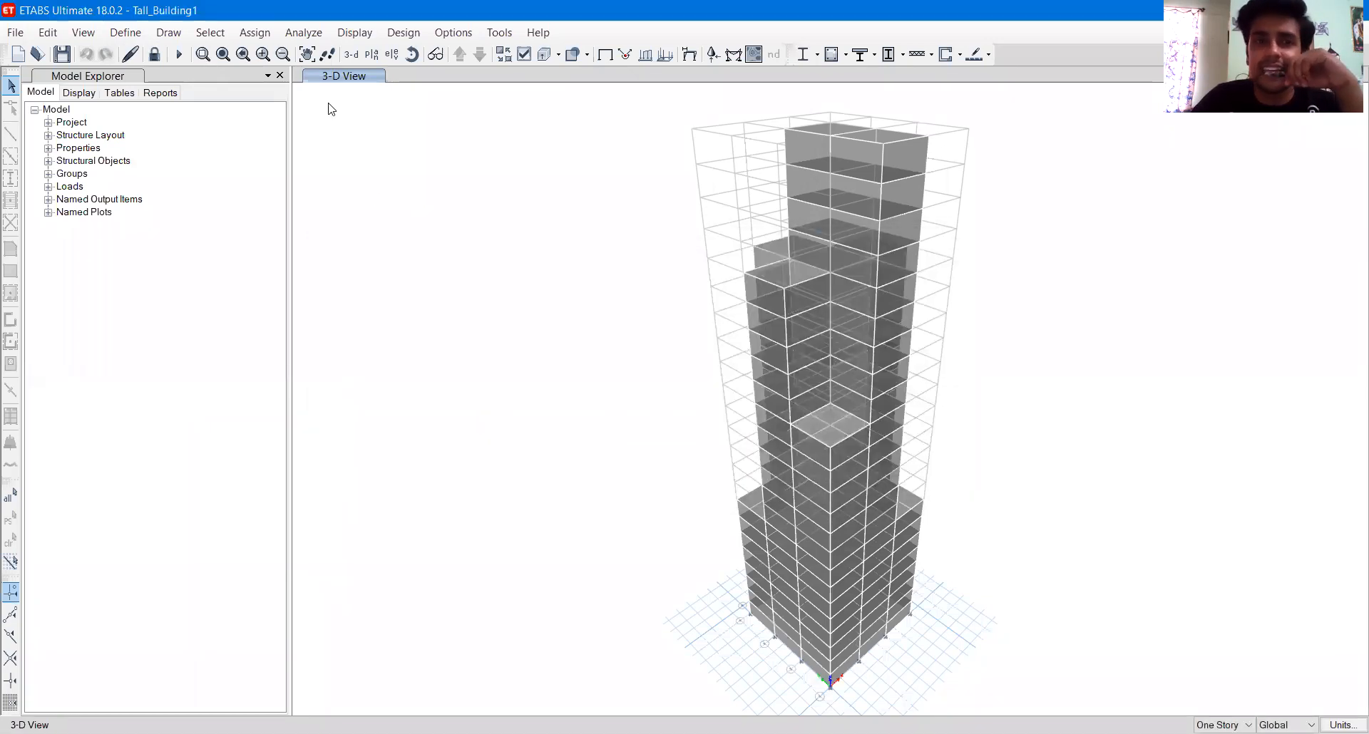
- Unlock the model, accepting deletion of the analysis results, and start defining load patterns
{"action": "left_click", "coordinate": [159, 60]}
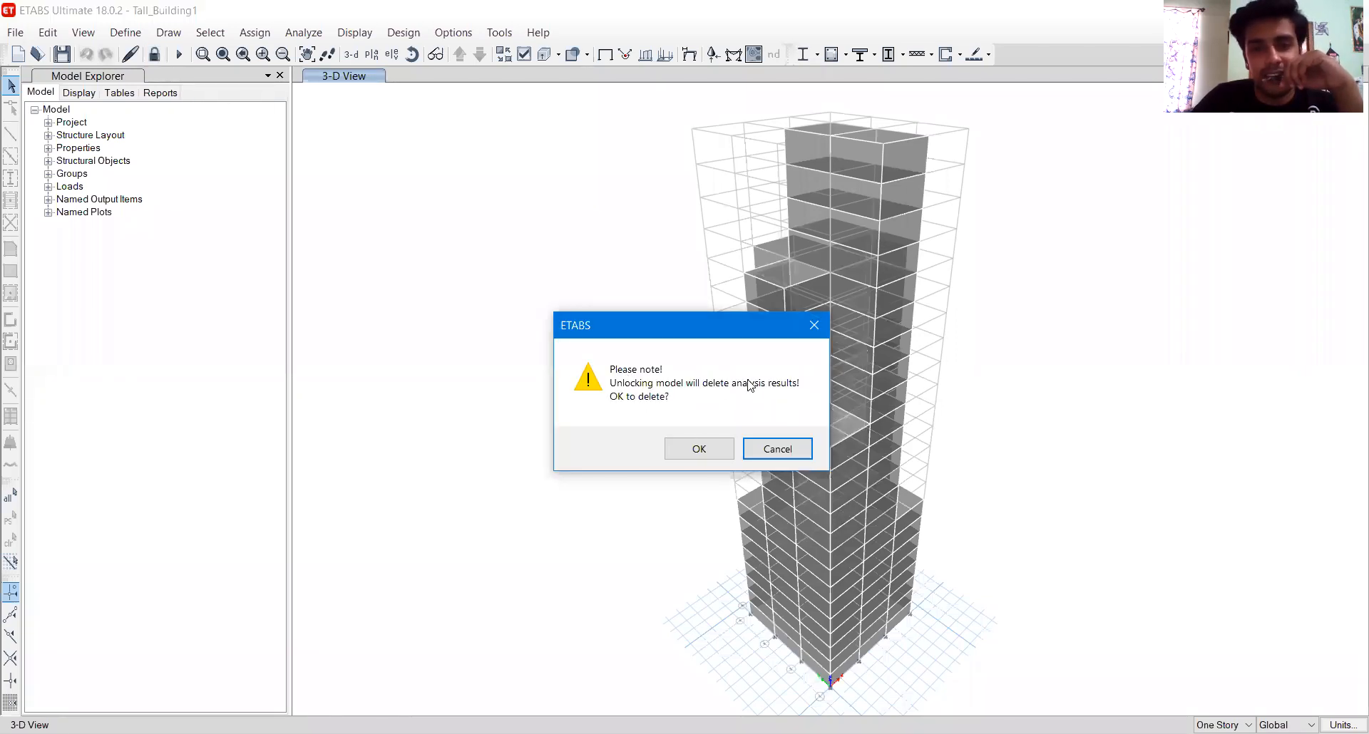
{"action": "left_click", "coordinate": [708, 455]}
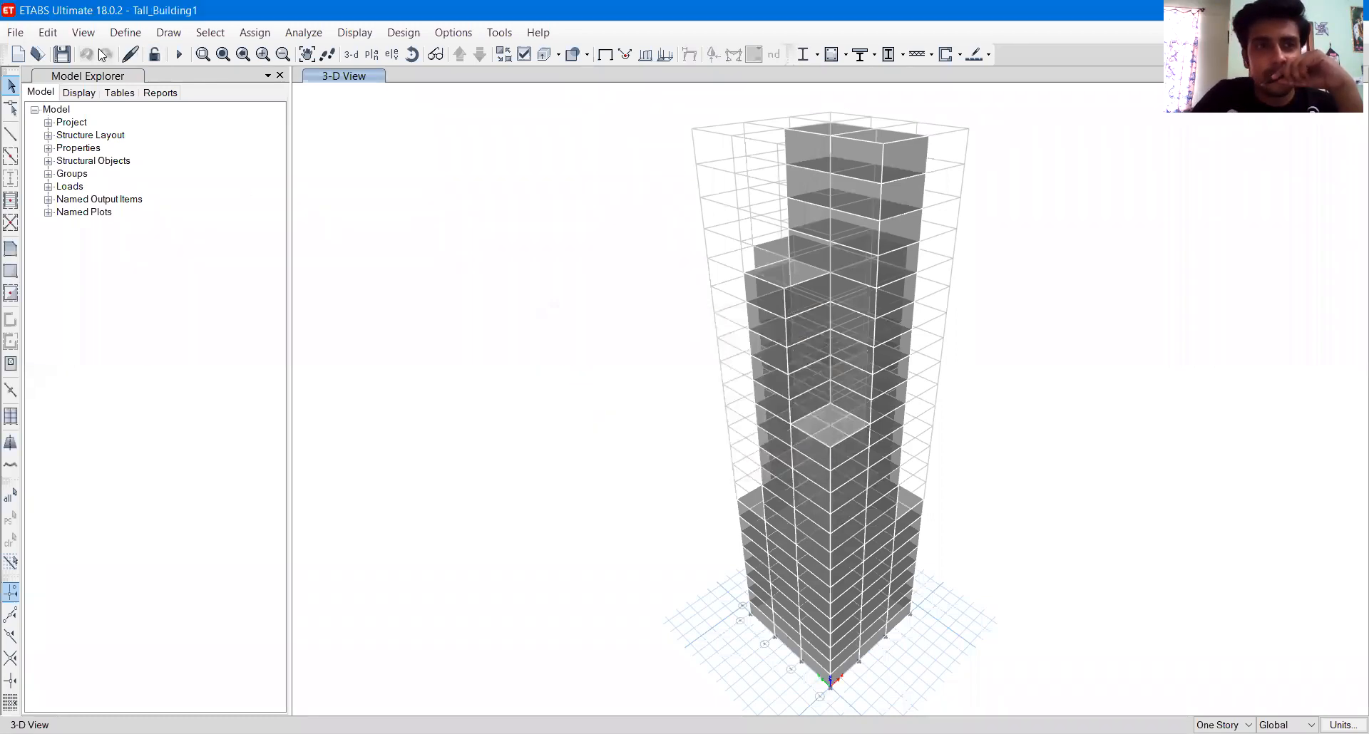
{"action": "left_click", "coordinate": [123, 36]}
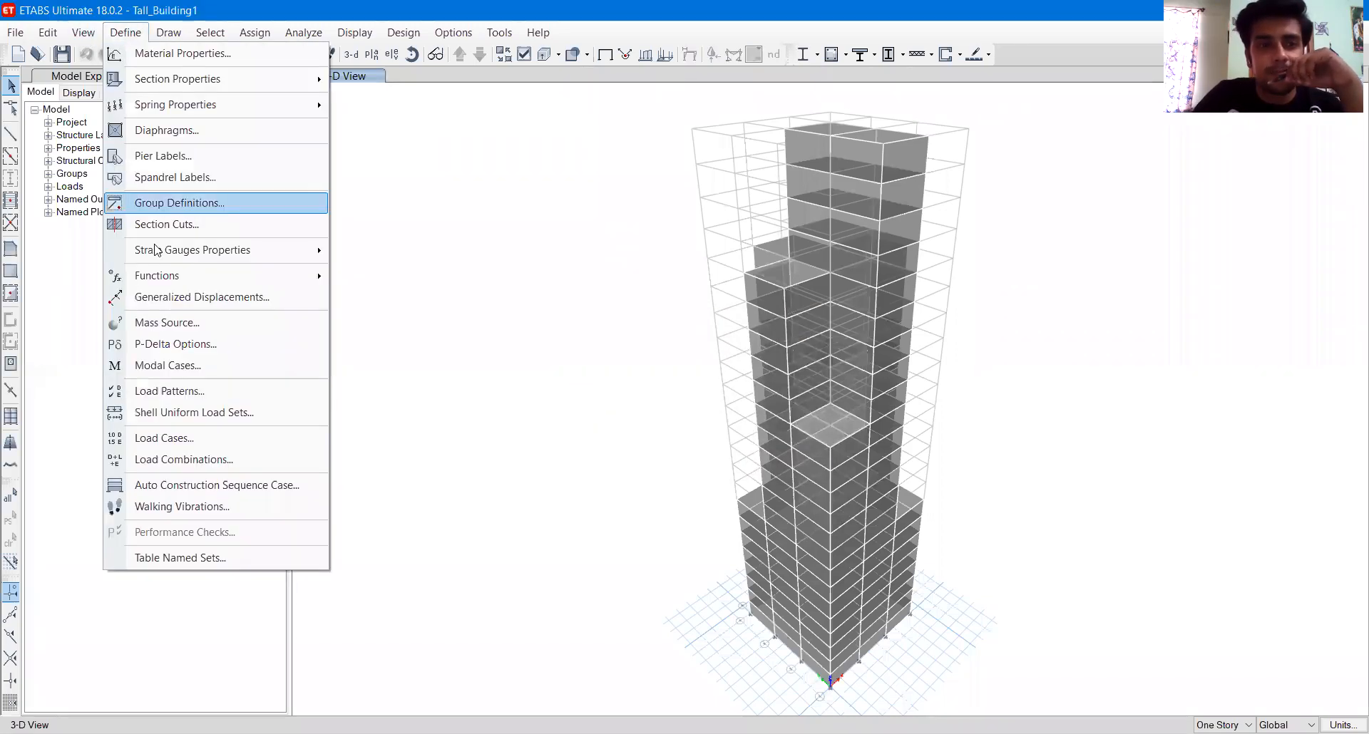
- Add a load pattern named Seismic with type Seismic, self weight multiplier 0 and auto lateral load IS 1893:2016
{"action": "left_click_drag", "start_coordinate": [417, 325], "coordinate": [296, 313]}
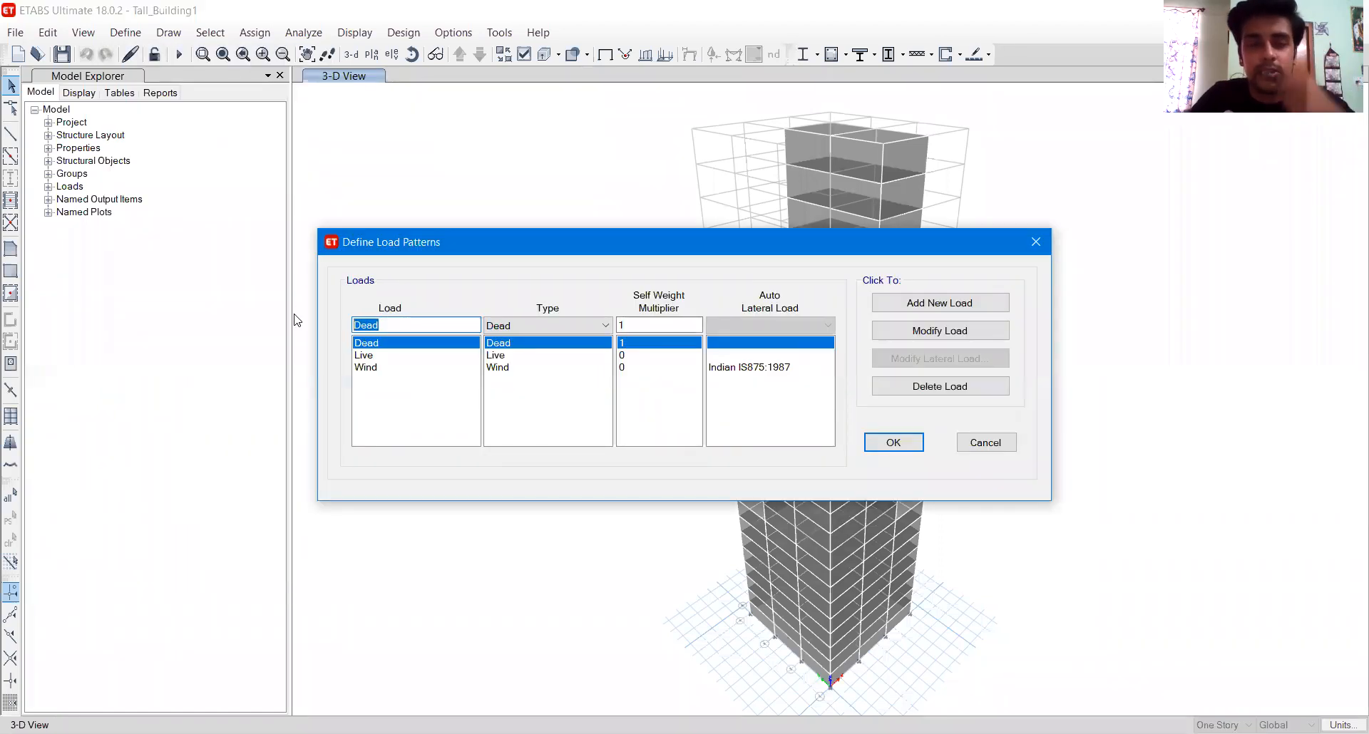
{"action": "type", "text": "Seism"}
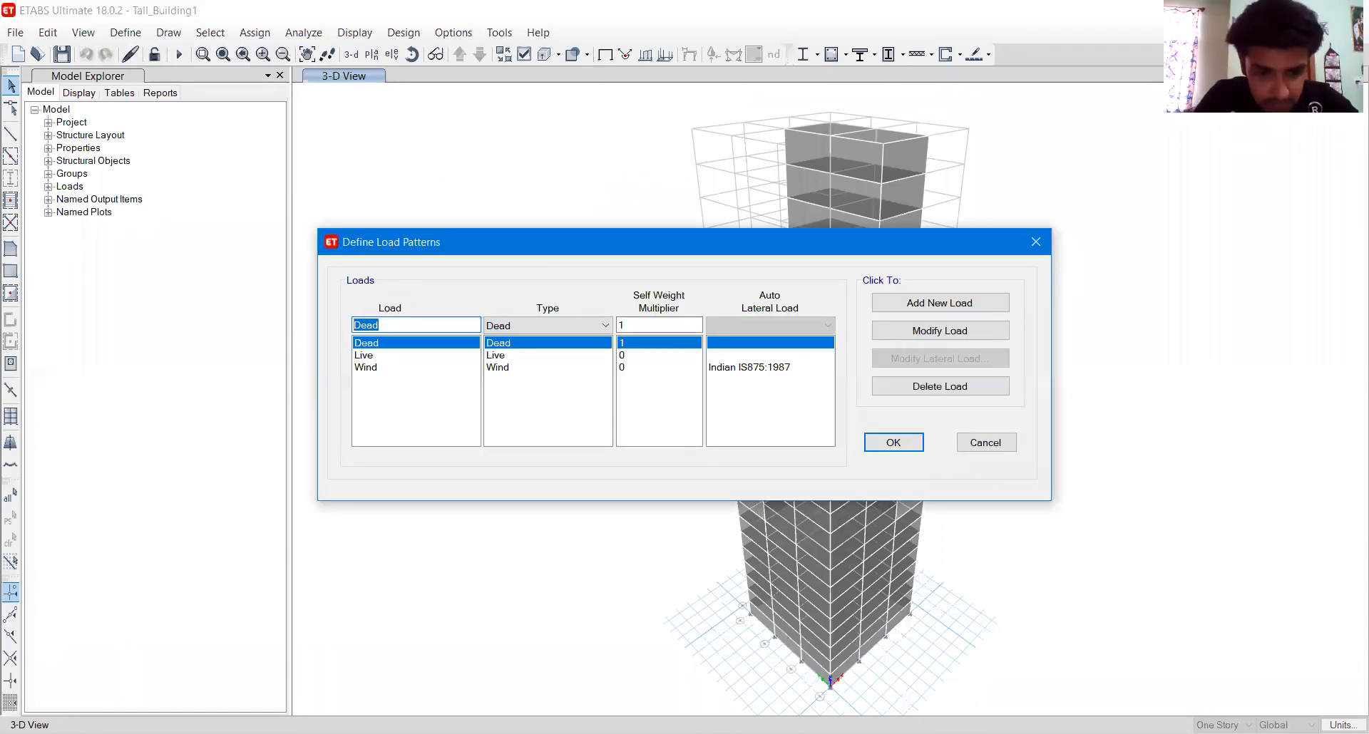
{"action": "type", "text": "ic"}
{"action": "key", "text": "Tab"}
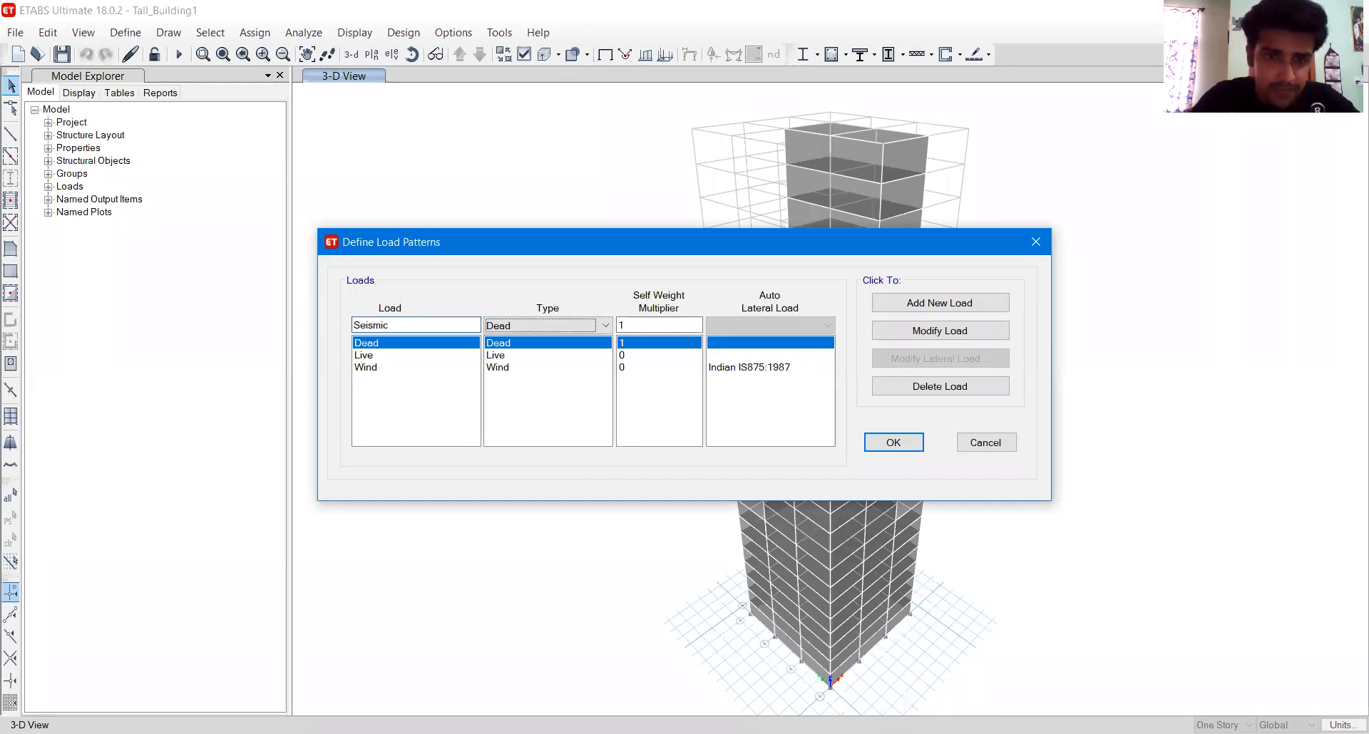
{"action": "left_click", "coordinate": [524, 328]}
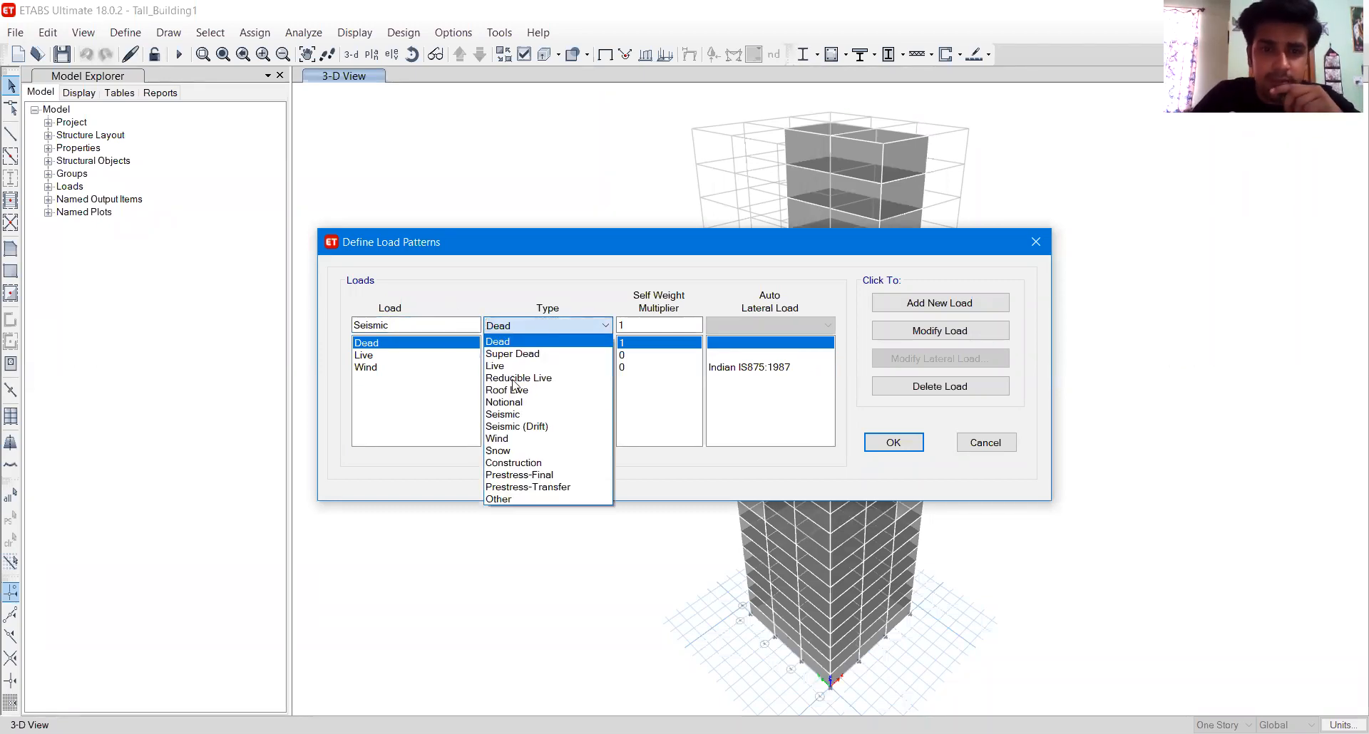
{"action": "left_click", "coordinate": [516, 416]}
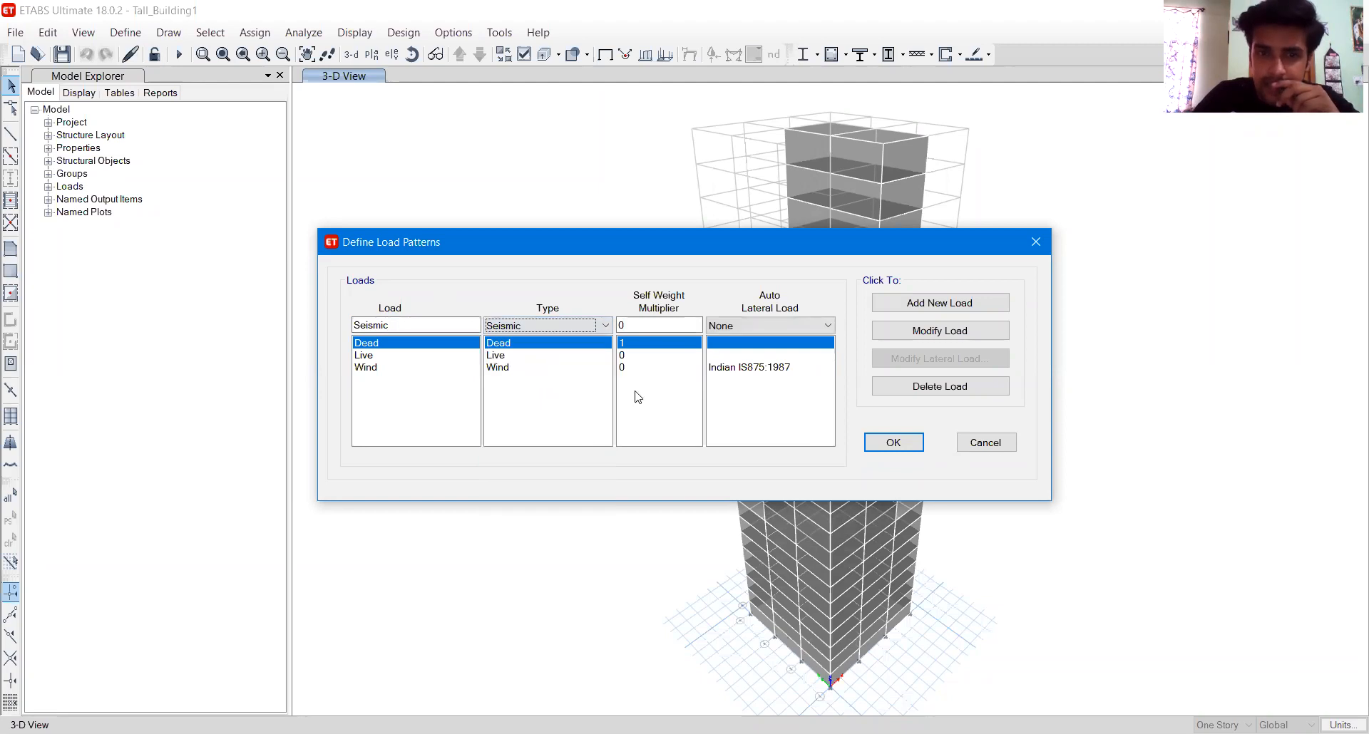
{"action": "double_click", "coordinate": [679, 326]}
{"action": "type", "text": "0"}
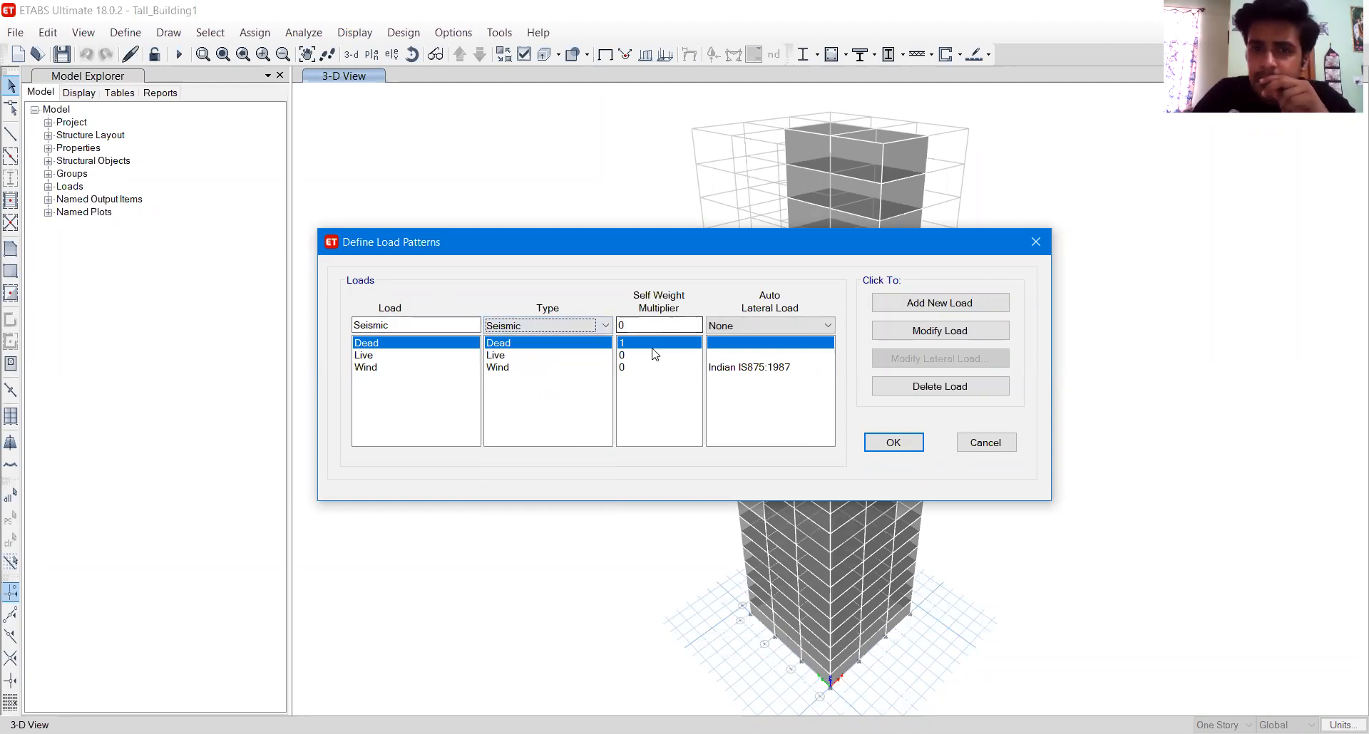
{"action": "left_click", "coordinate": [750, 328]}
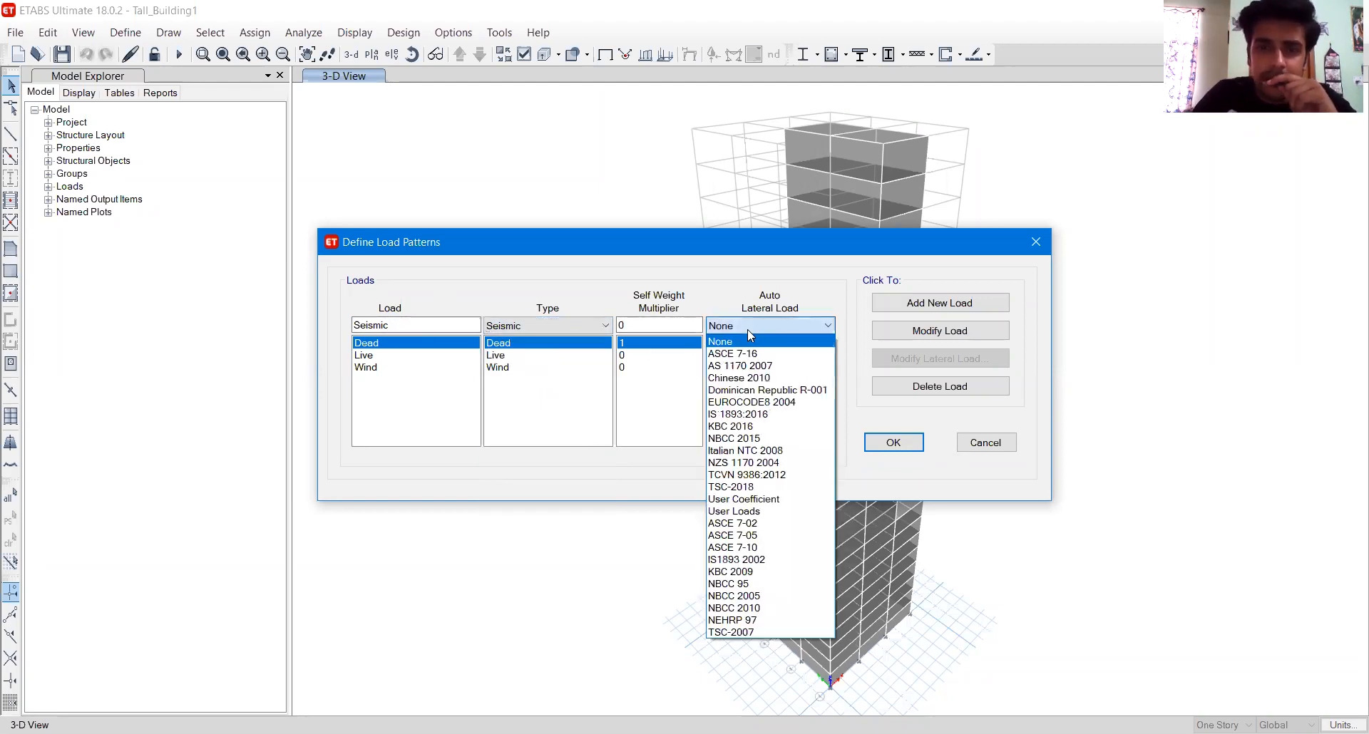
{"action": "left_click", "coordinate": [754, 414]}
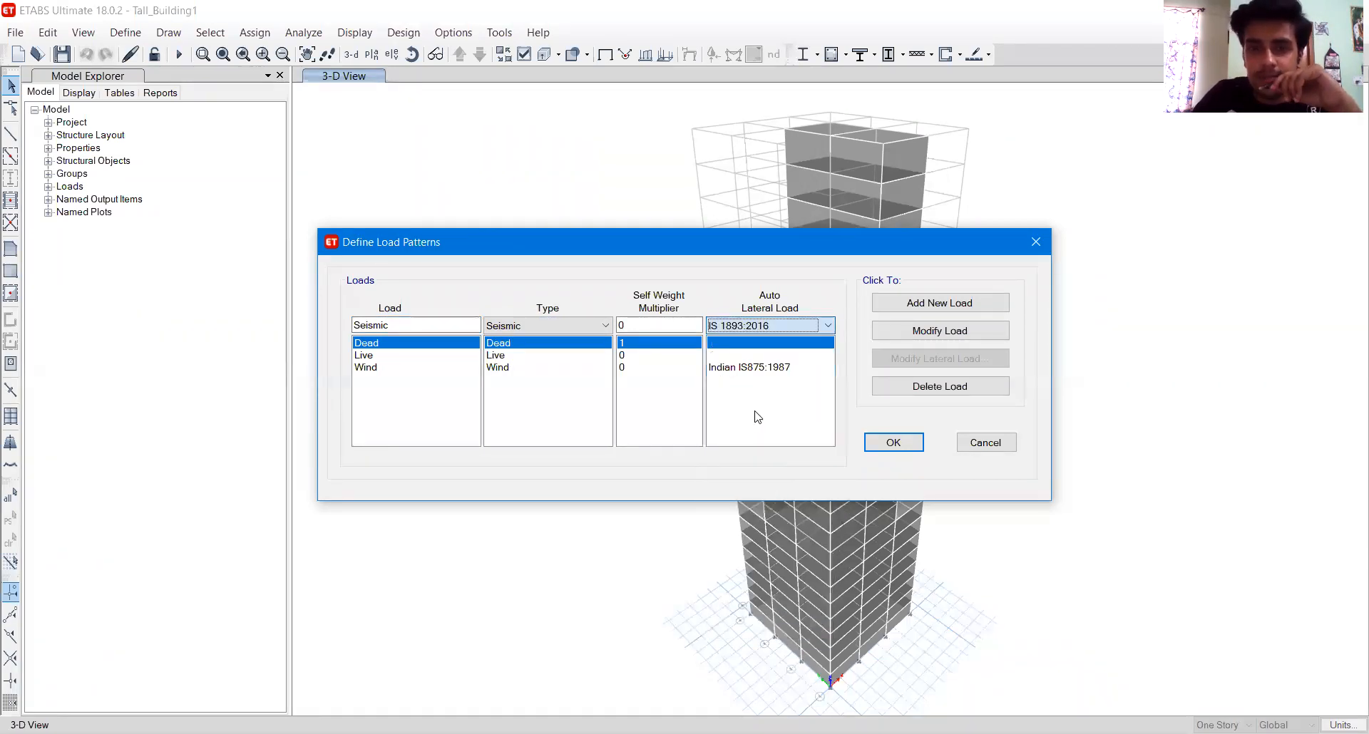
{"action": "left_click", "coordinate": [930, 307]}
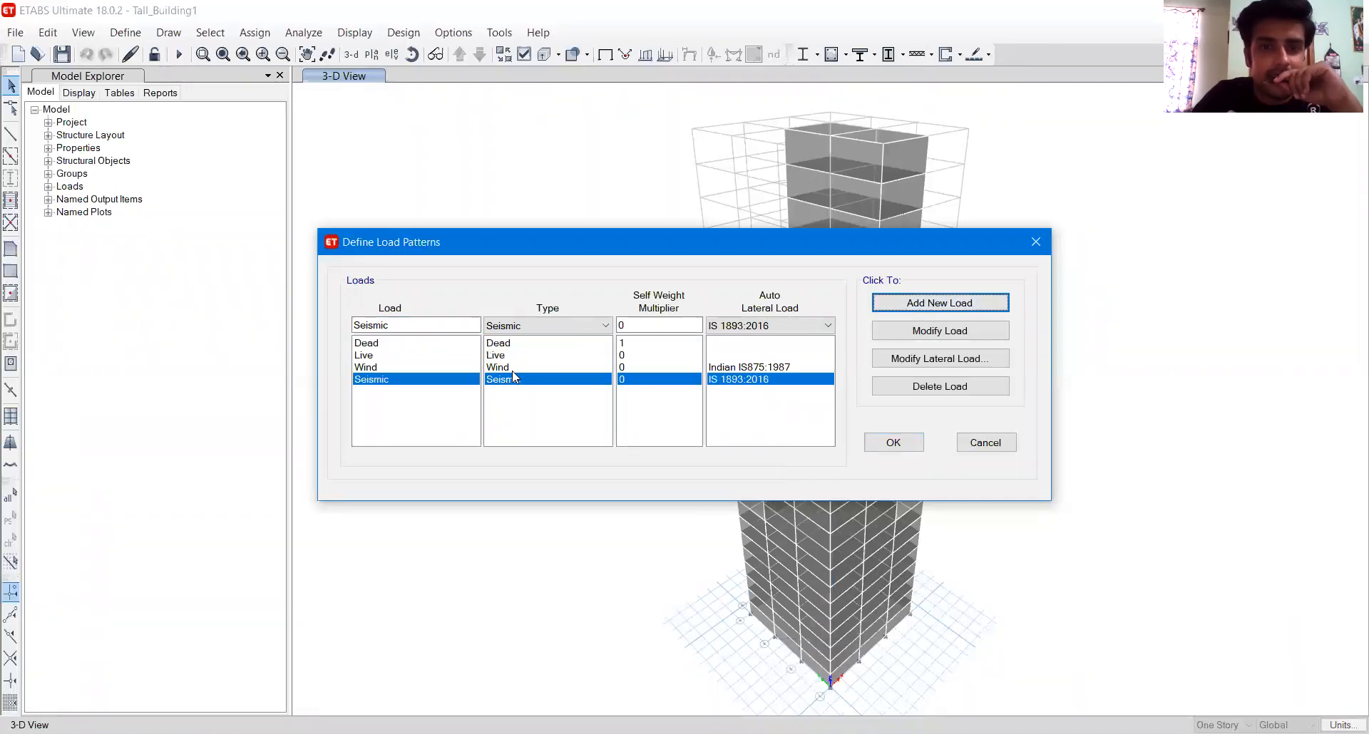
- Open the Seismic pattern's lateral load settings and disable the positive and negative eccentricity cases for both X and Y directions
{"action": "left_click", "coordinate": [938, 364]}
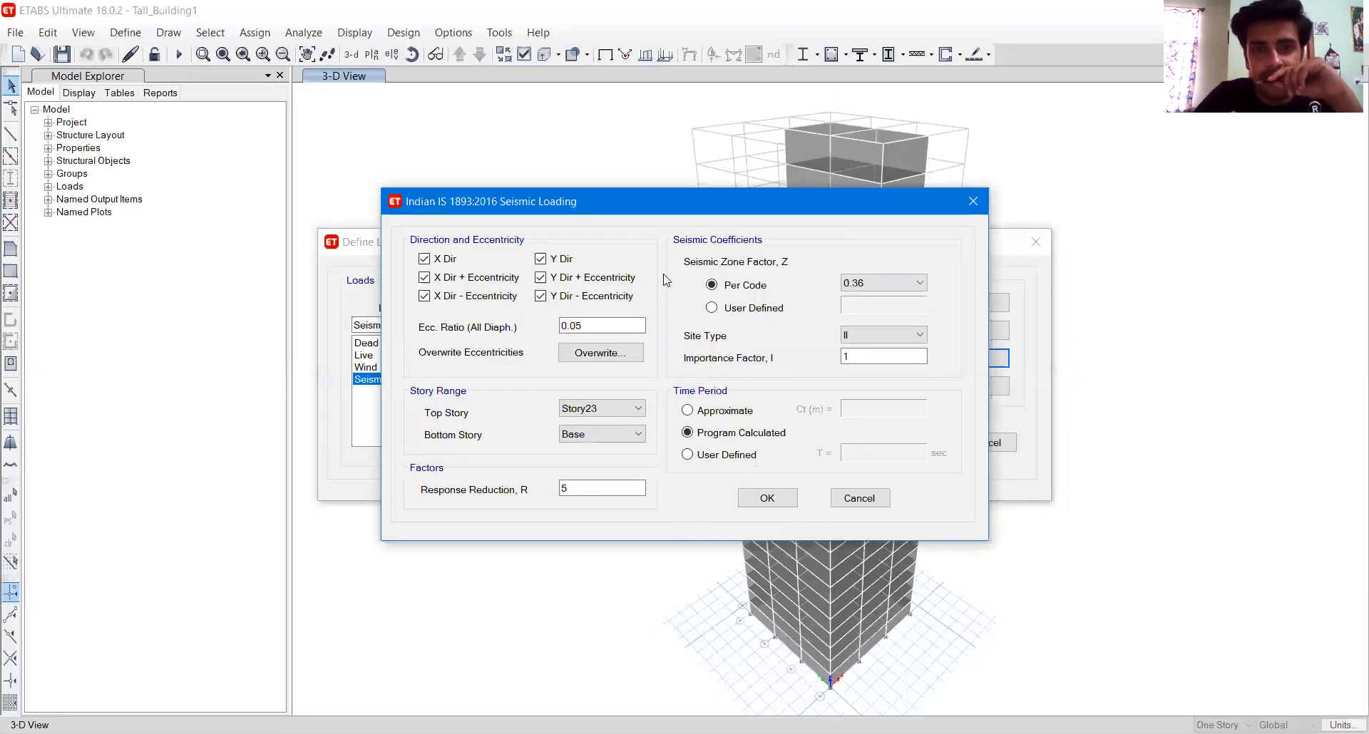
{"action": "left_click_drag", "start_coordinate": [679, 209], "coordinate": [680, 156]}
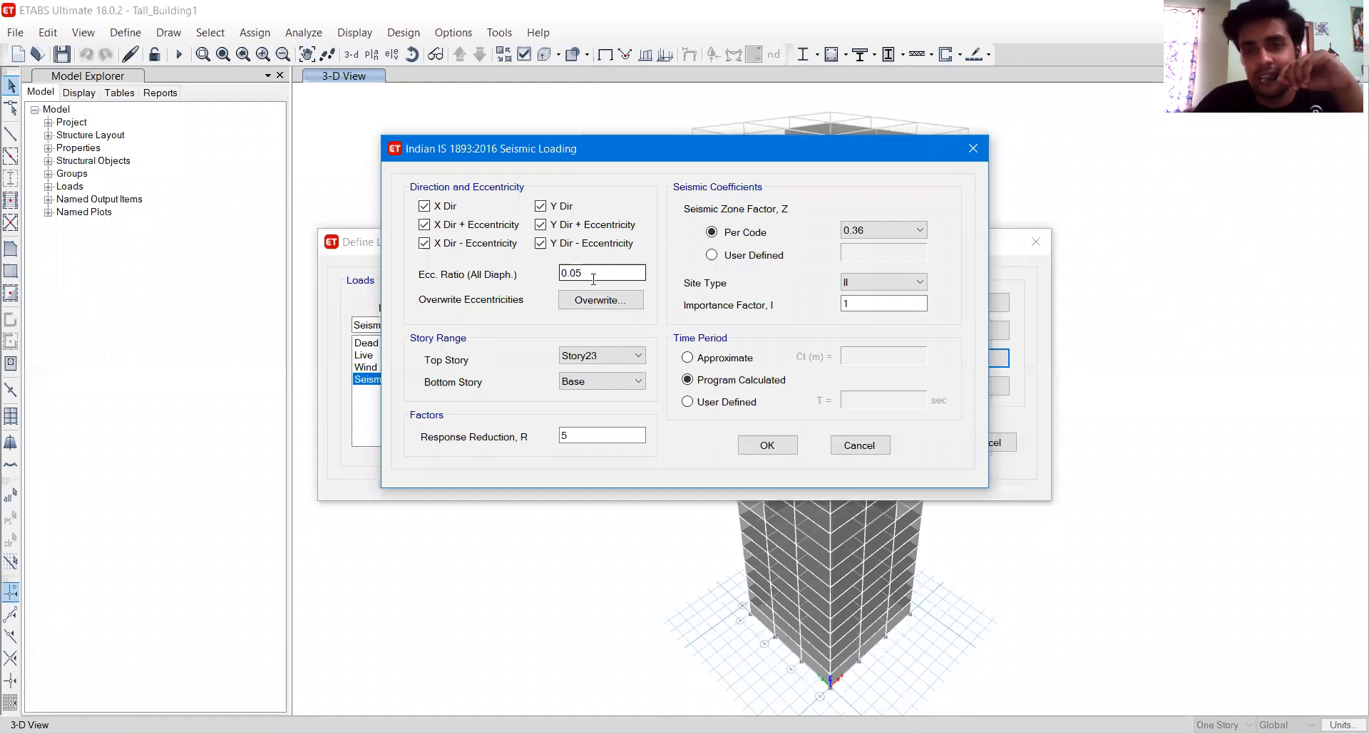
{"action": "left_click", "coordinate": [484, 248]}
{"action": "left_click", "coordinate": [480, 227]}
{"action": "left_click", "coordinate": [540, 227]}
{"action": "left_click", "coordinate": [542, 245]}
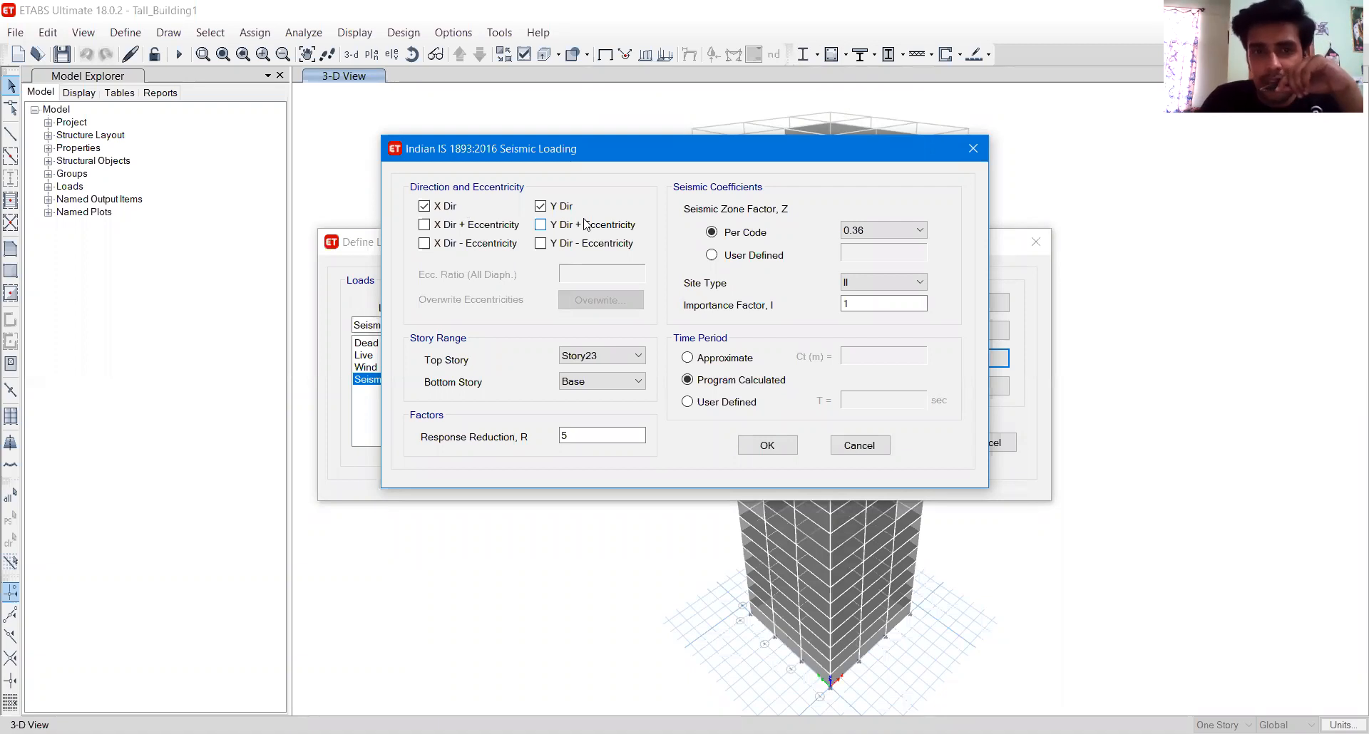
{"action": "left_click", "coordinate": [540, 208]}
{"action": "left_click", "coordinate": [541, 207]}
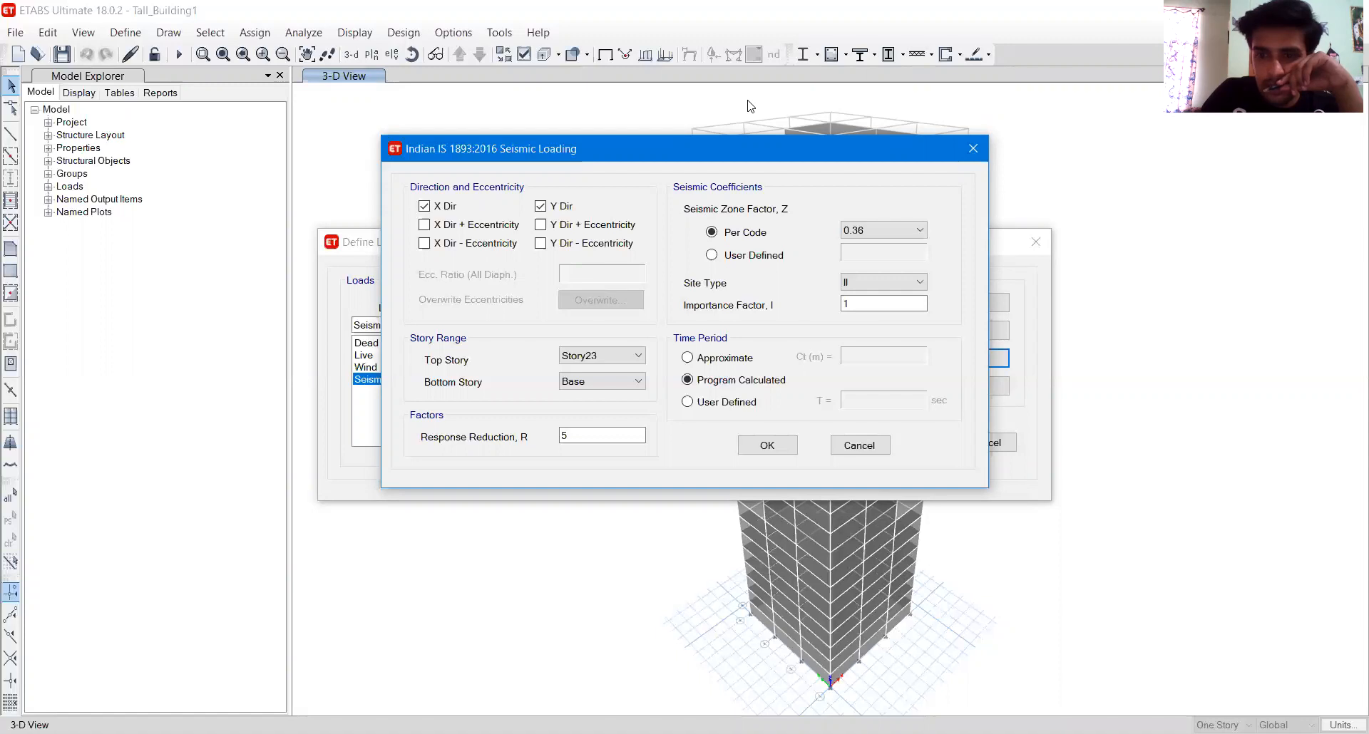
- Switch to the IS 1893 Part 1 PDF in Acrobat Reader and examine the seismic zone map and Table 3 for zone factor Z
{"action": "key", "text": "alt+Tab"}
{"action": "scroll", "coordinate": [907, 435], "scroll_direction": "down", "scroll_amount": 3}
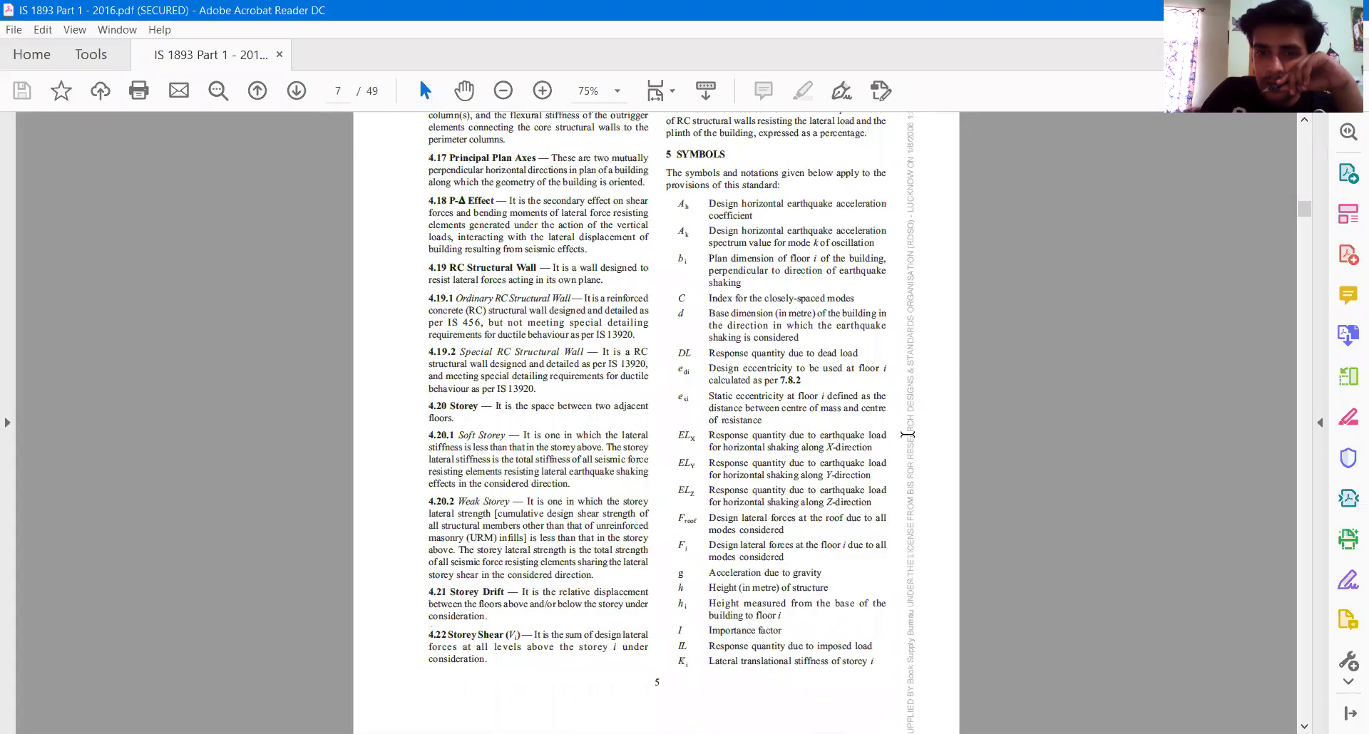
{"action": "scroll", "coordinate": [908, 434], "scroll_direction": "down", "scroll_amount": 5}
{"action": "scroll", "coordinate": [907, 434], "scroll_direction": "down", "scroll_amount": 15}
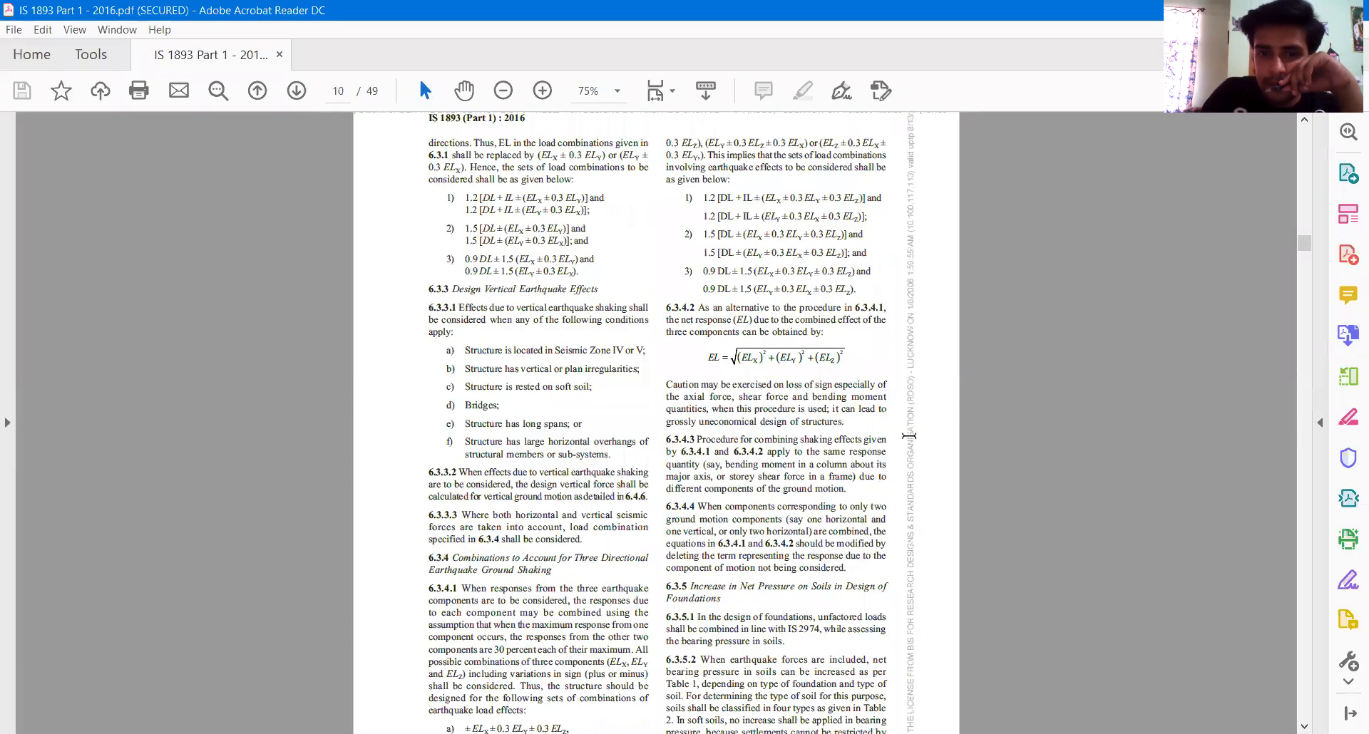
{"action": "scroll", "coordinate": [909, 434], "scroll_direction": "down", "scroll_amount": 20}
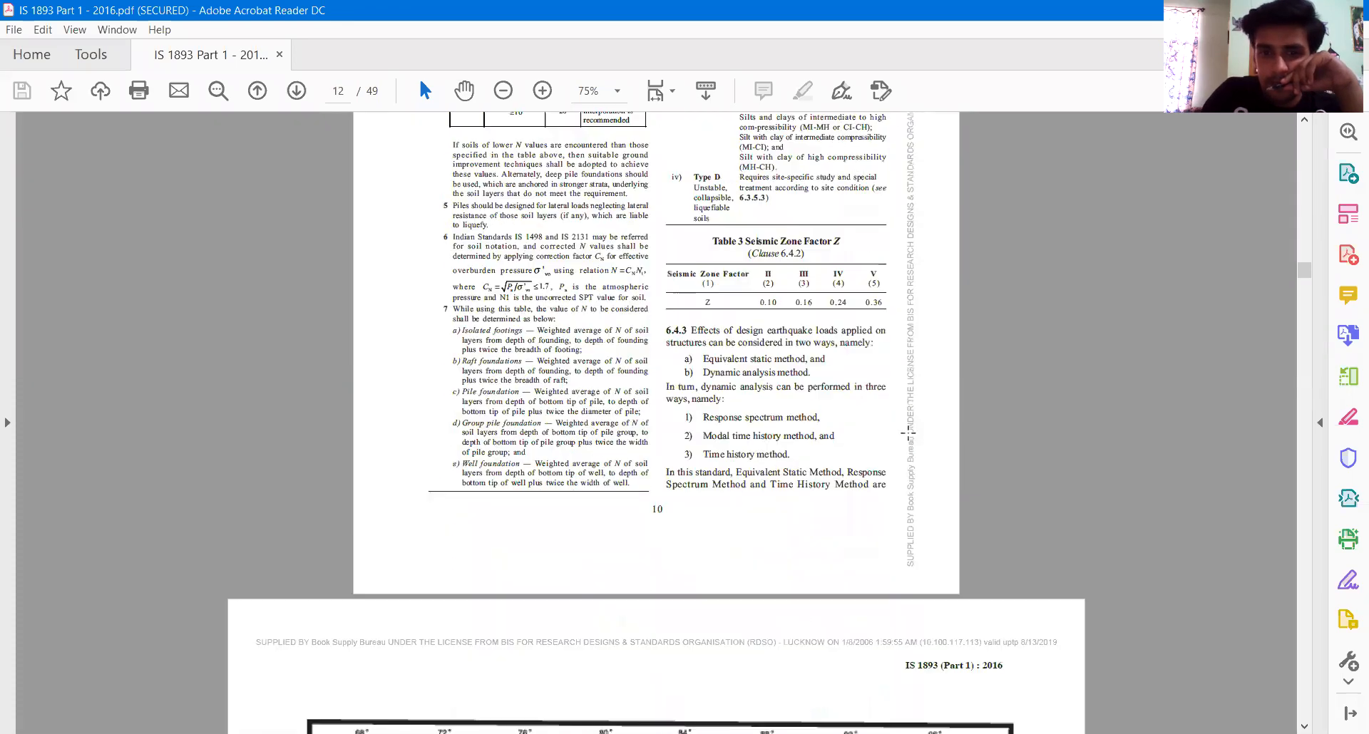
{"action": "scroll", "coordinate": [907, 431], "scroll_direction": "down", "scroll_amount": 5}
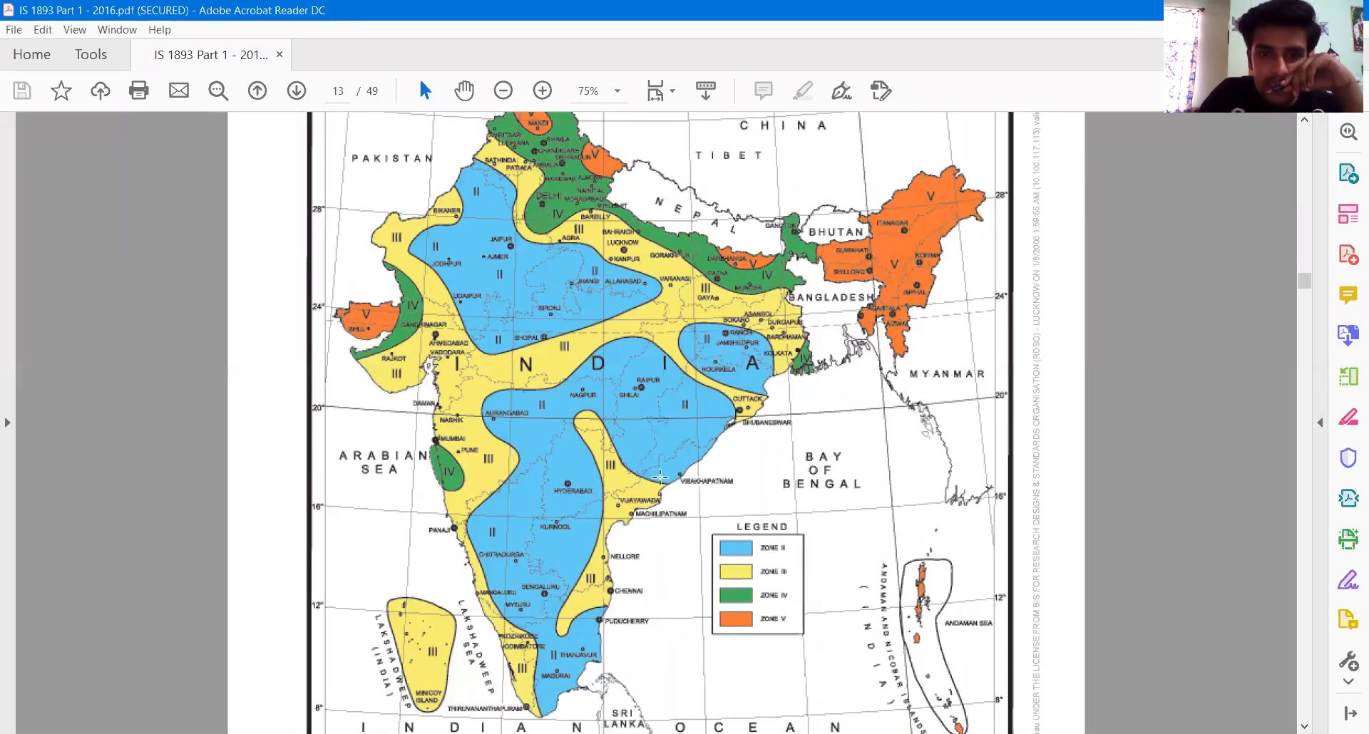
{"action": "scroll", "coordinate": [661, 481], "scroll_direction": "down", "scroll_amount": 8}
{"action": "scroll", "coordinate": [661, 484], "scroll_direction": "down", "scroll_amount": 10}
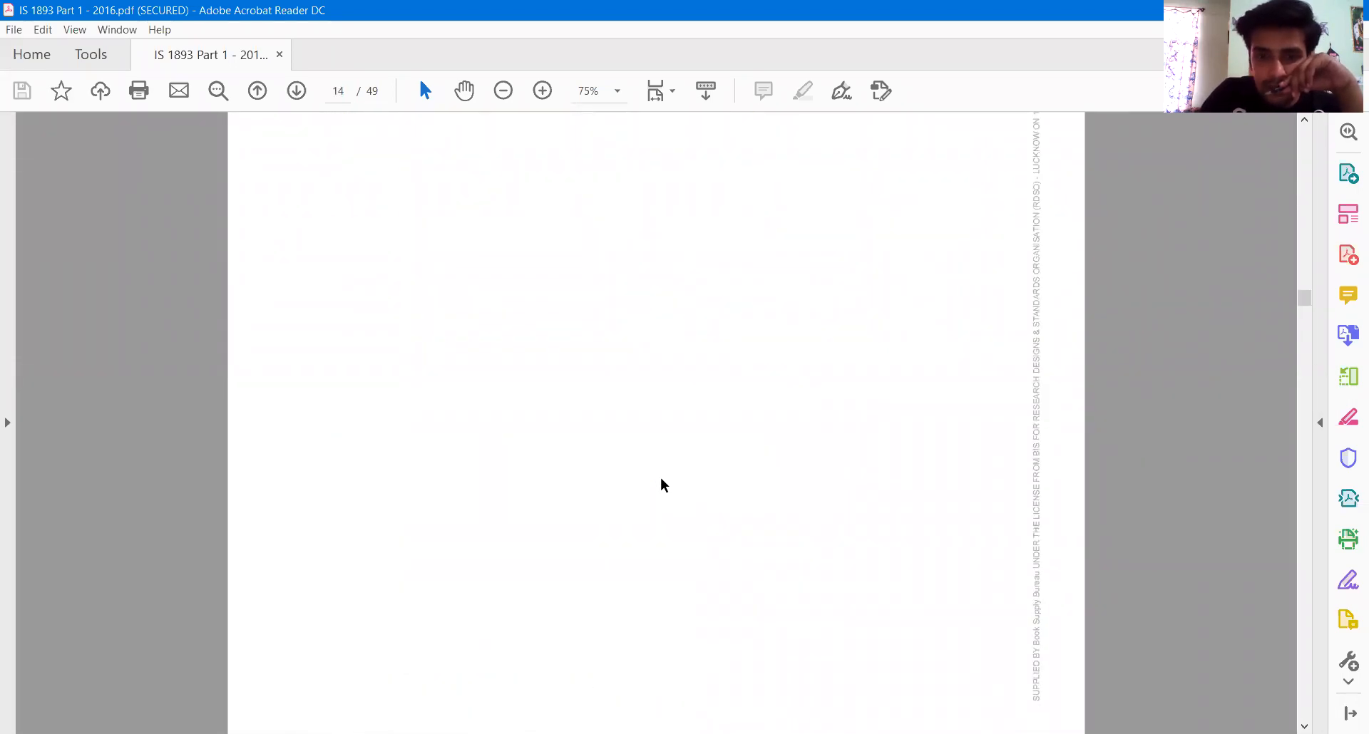
{"action": "scroll", "coordinate": [661, 484], "scroll_direction": "up", "scroll_amount": 15}
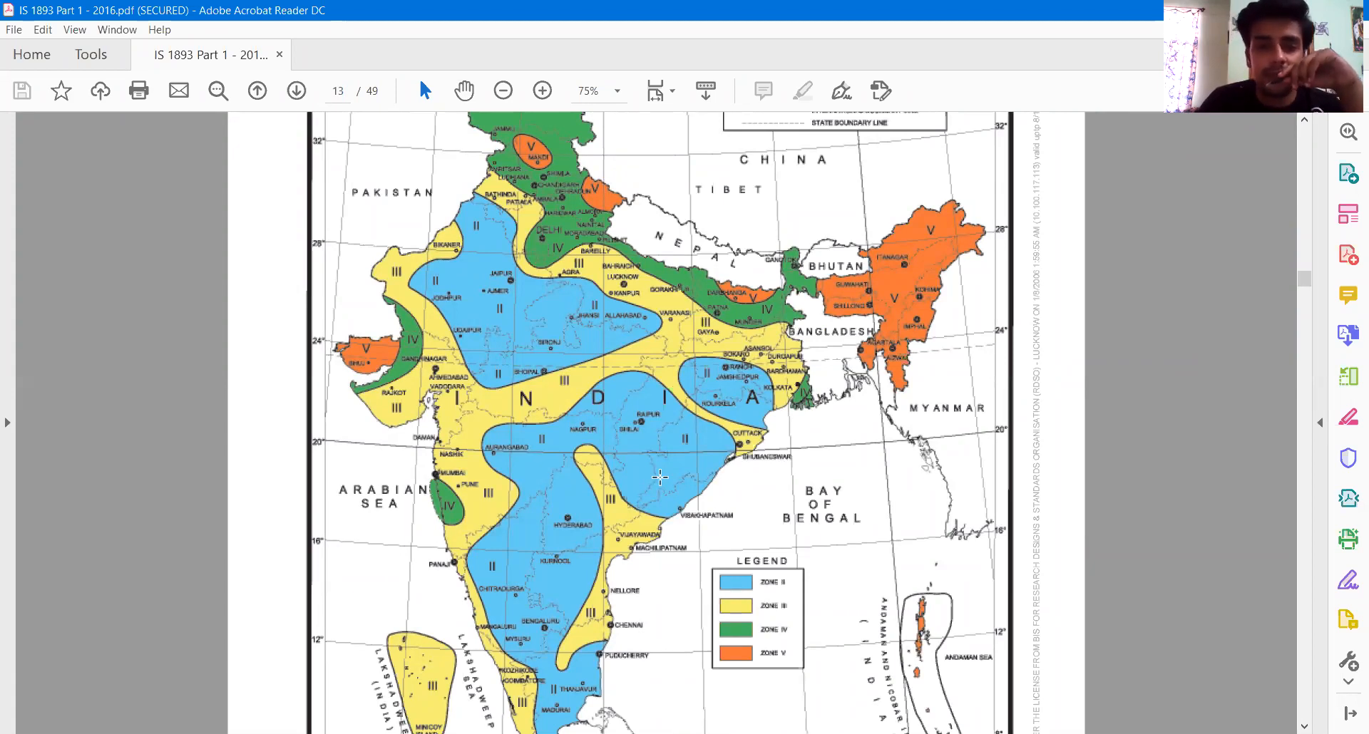
{"action": "scroll", "coordinate": [659, 477], "scroll_direction": "up", "scroll_amount": 10}
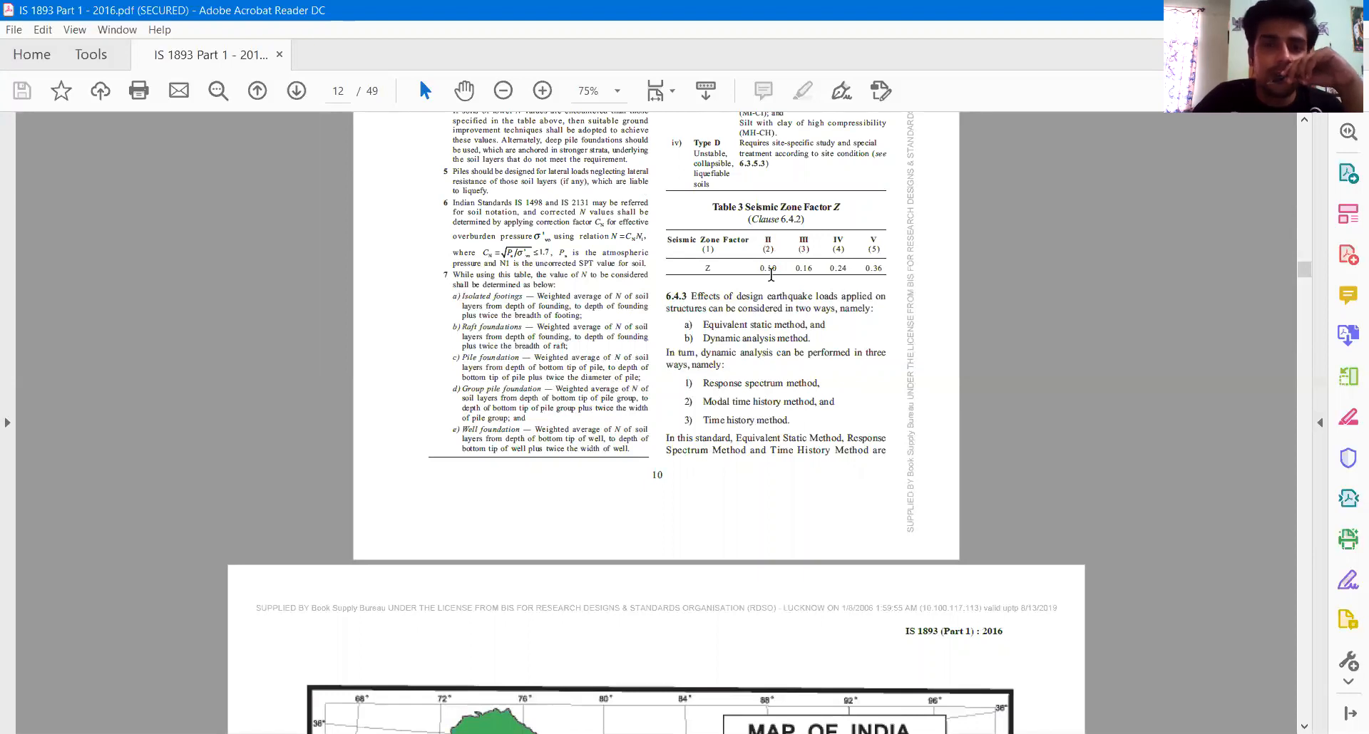
{"action": "left_click", "coordinate": [542, 94]}
{"action": "left_click", "coordinate": [541, 93]}
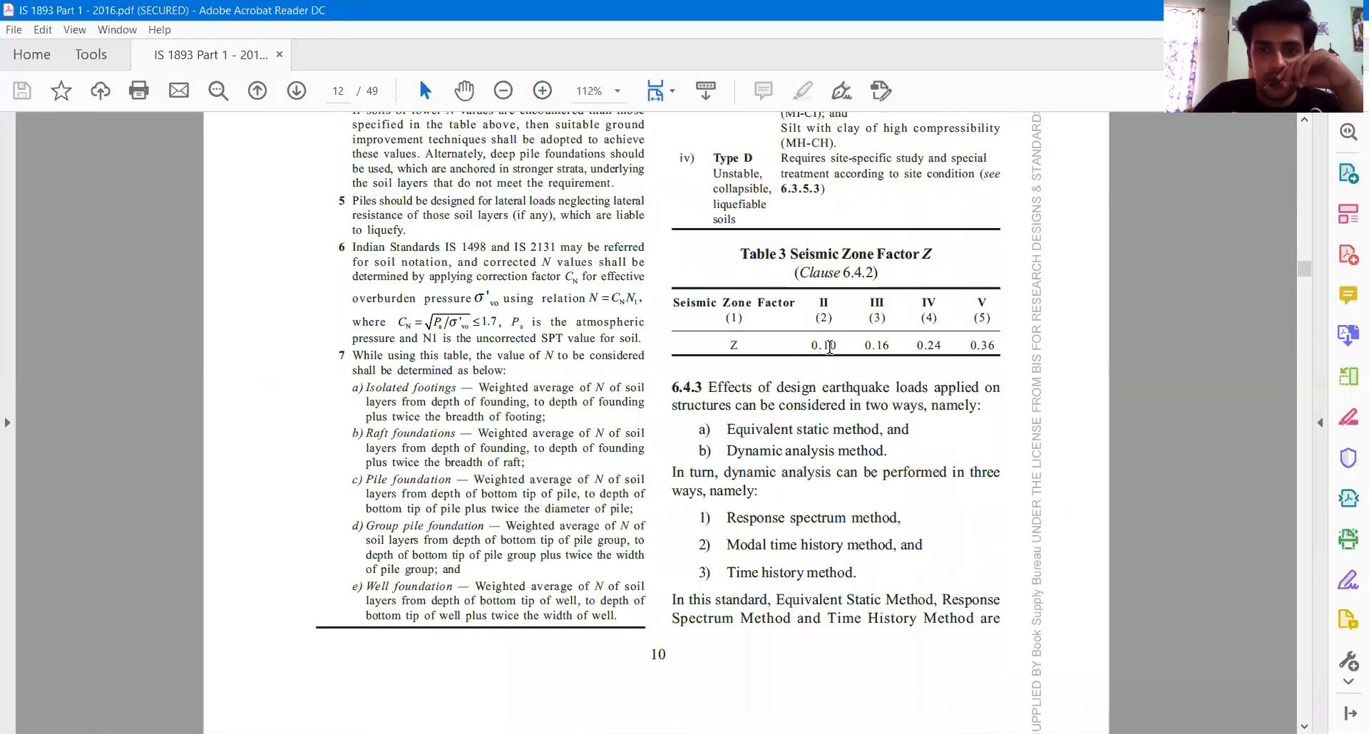
{"action": "double_click", "coordinate": [827, 347]}
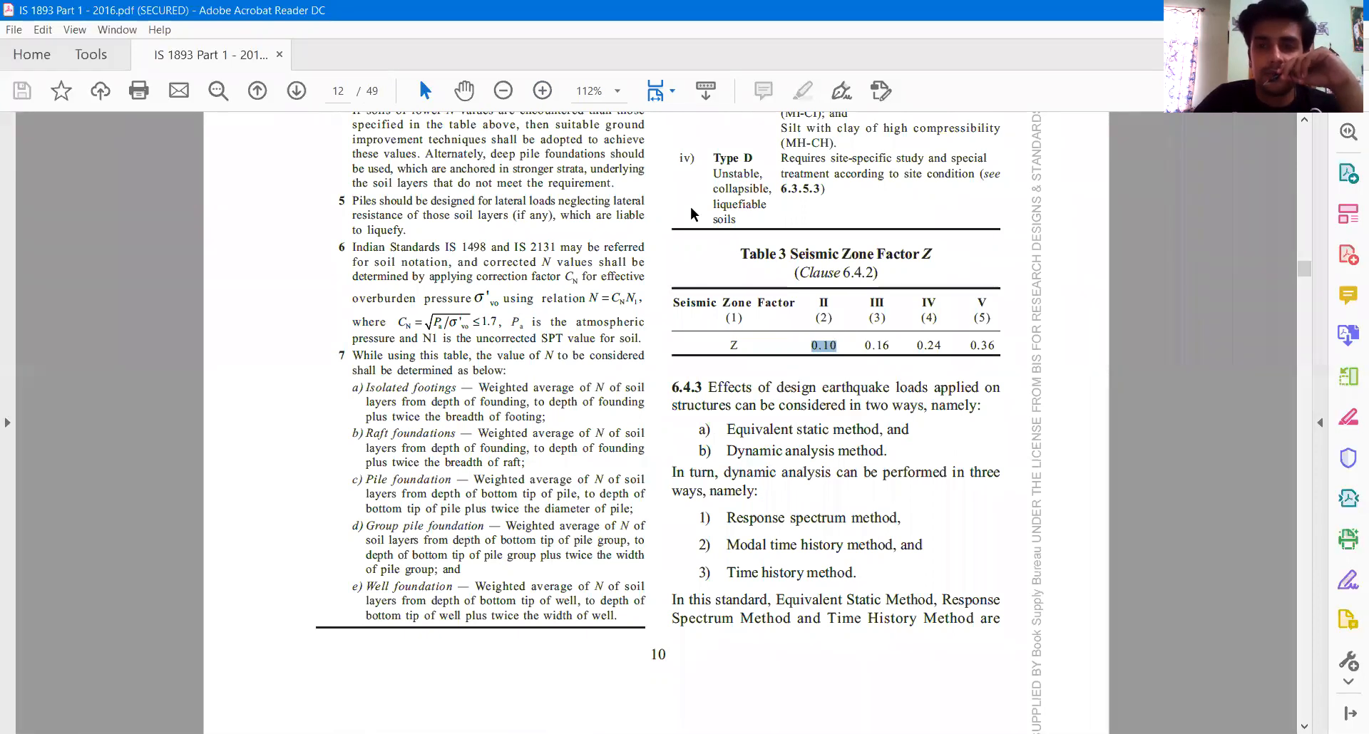
- Switch back to ETABS and set the per-code seismic zone factor Z to 0.1
{"action": "key", "text": "alt+Tab"}
{"action": "left_click", "coordinate": [884, 246]}
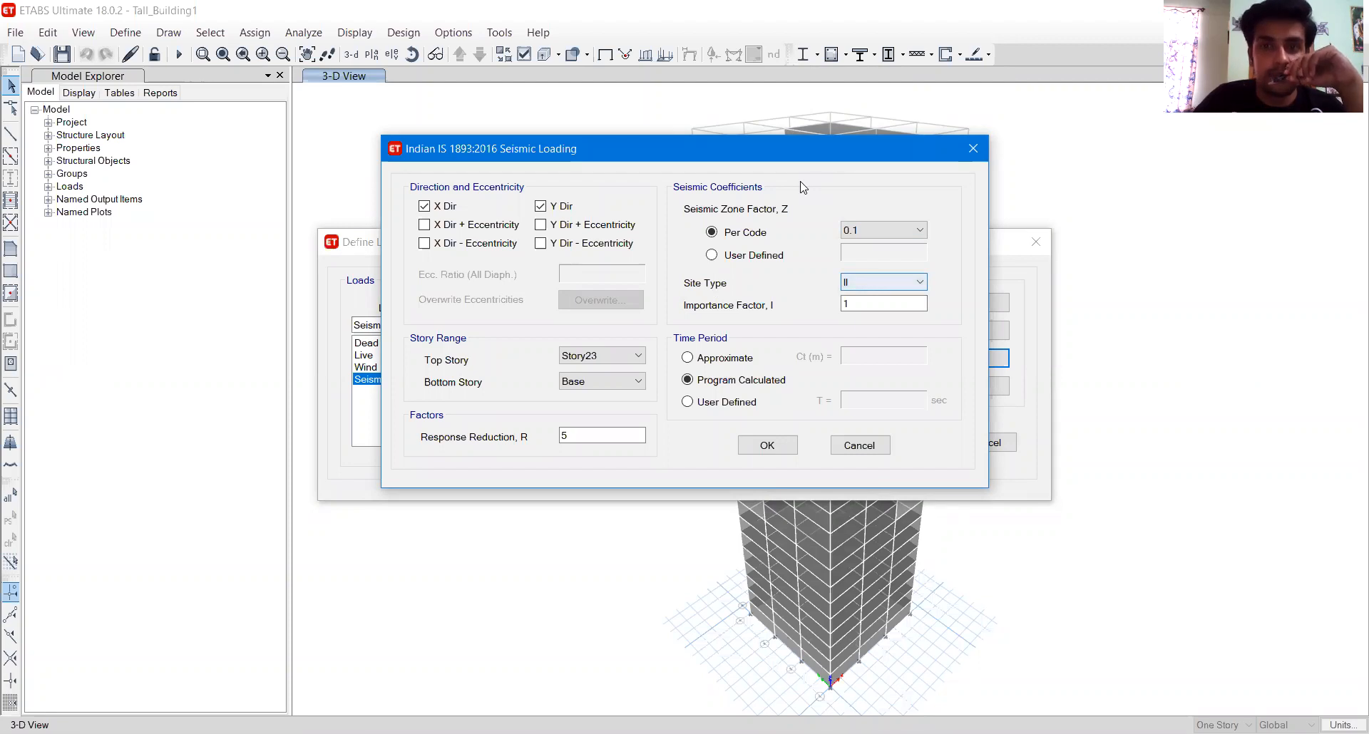
- Switch to the IS 1893 PDF and examine the Fig. 2 design acceleration spectra for the soil types
{"action": "key", "text": "alt+Tab"}
{"action": "scroll", "coordinate": [931, 423], "scroll_direction": "down", "scroll_amount": 10}
{"action": "scroll", "coordinate": [931, 425], "scroll_direction": "down", "scroll_amount": 10}
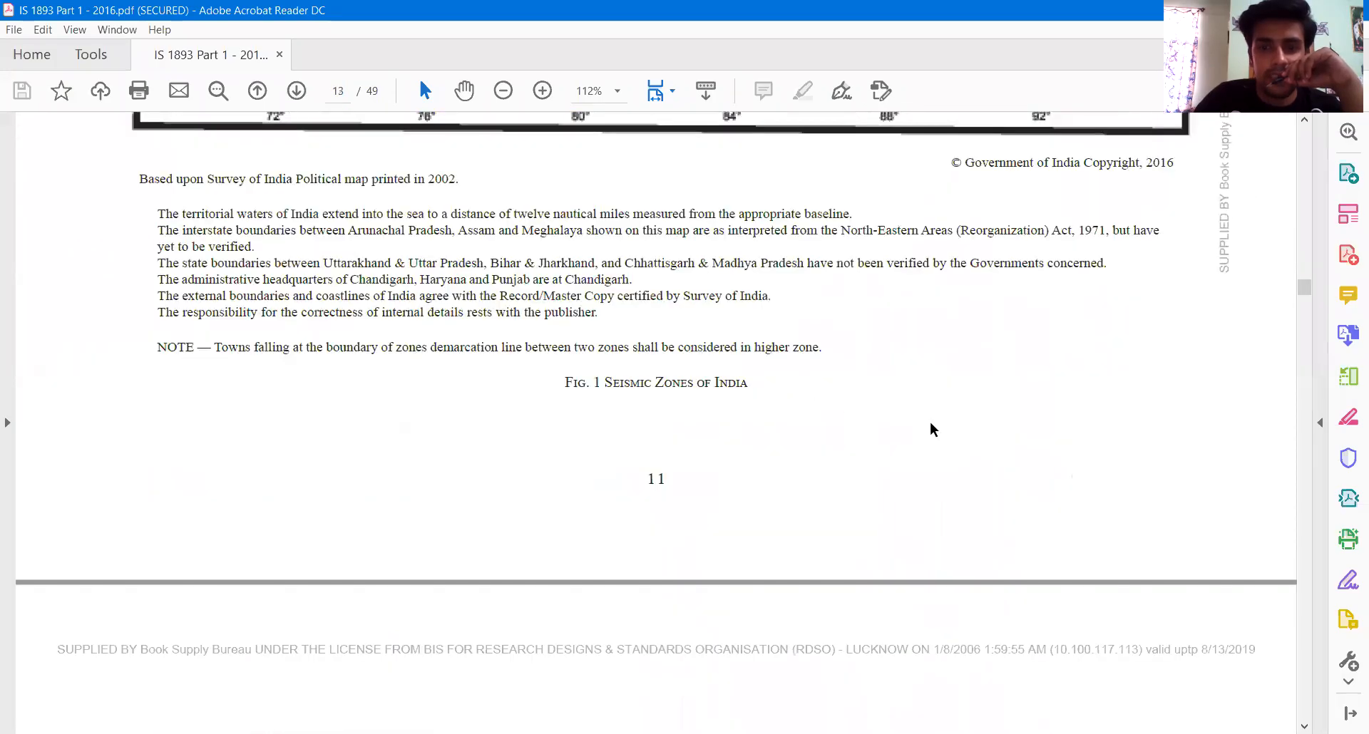
{"action": "scroll", "coordinate": [931, 427], "scroll_direction": "down", "scroll_amount": 5}
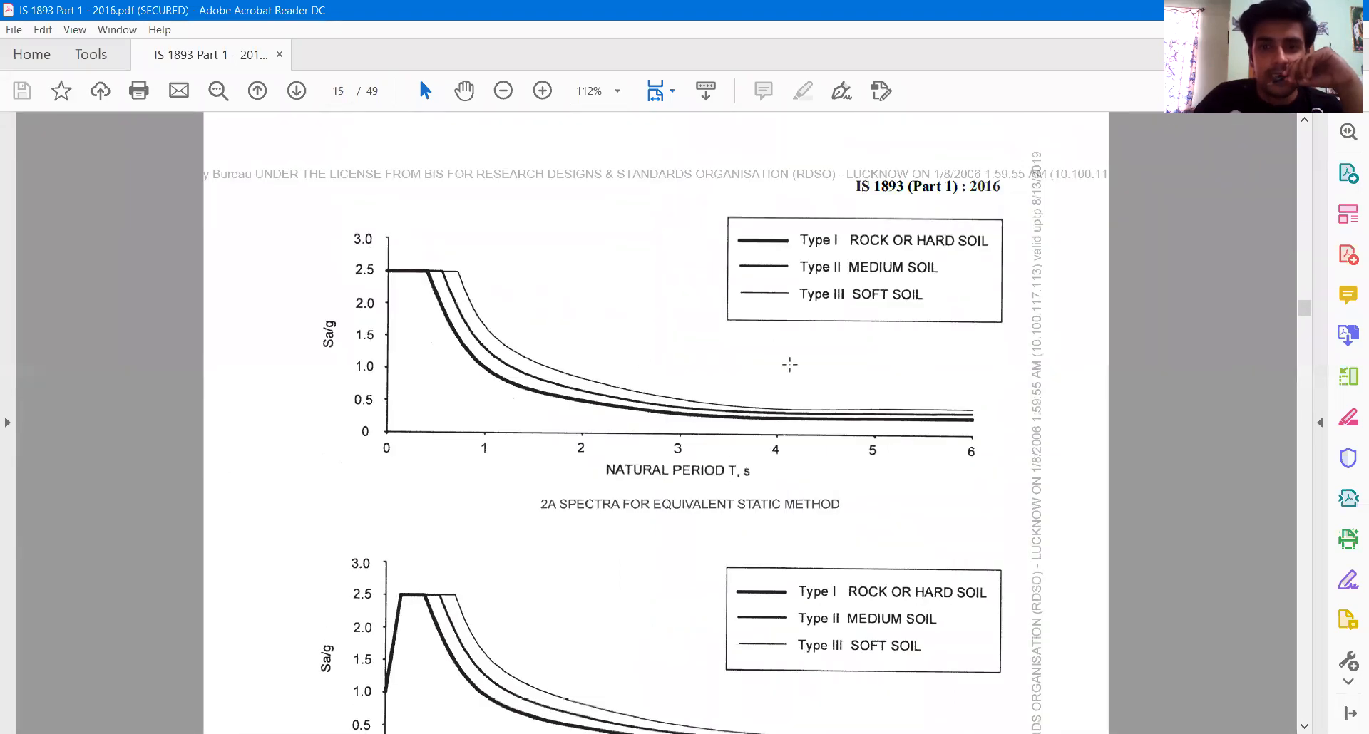
{"action": "scroll", "coordinate": [543, 315], "scroll_direction": "down", "scroll_amount": 4}
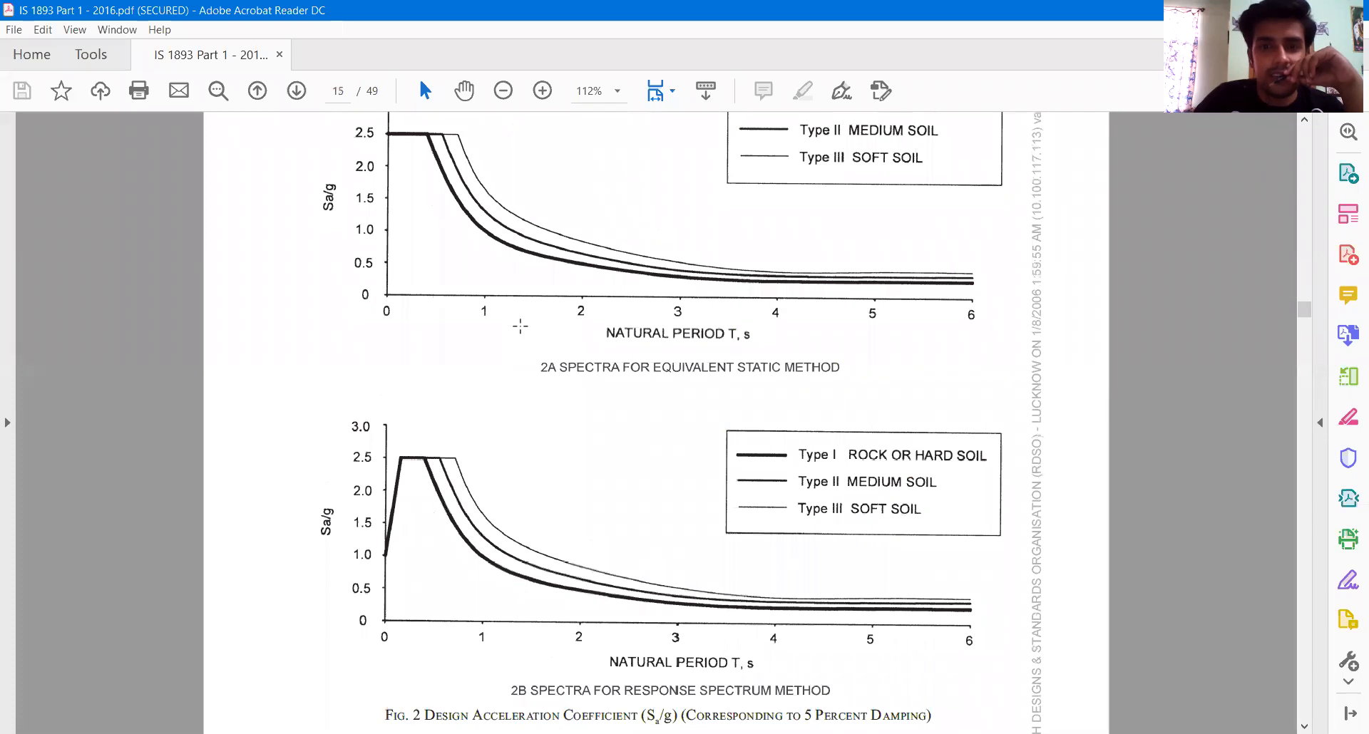
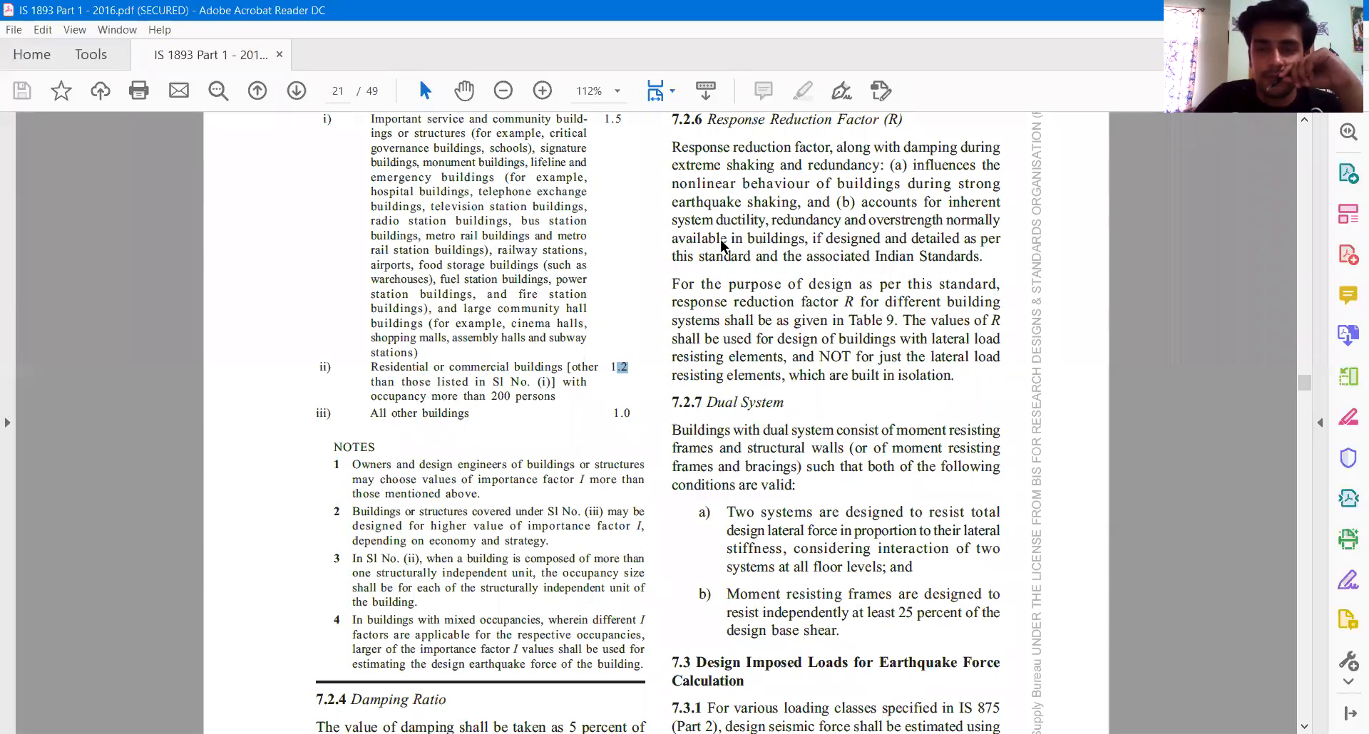
- Switch back to ETABS and set the importance factor I to 1.2
{"action": "key", "text": "alt+Tab"}
{"action": "left_click_drag", "start_coordinate": [861, 302], "coordinate": [801, 310]}
{"action": "type", "text": "1.2"}
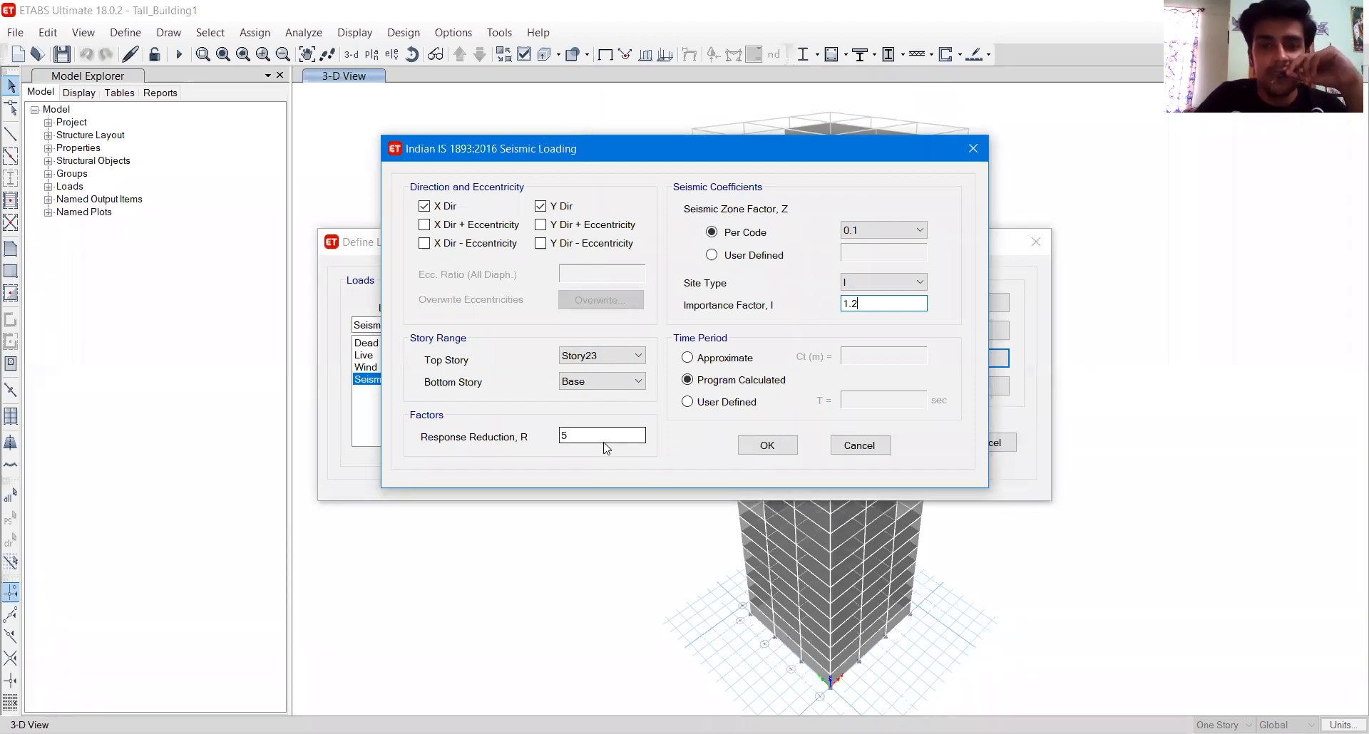
- Switch to the IS 1893 PDF and examine Table 9 for the response reduction factor R of RC moment frame systems
{"action": "key", "text": "alt+Tab"}
{"action": "scroll", "coordinate": [614, 427], "scroll_direction": "down", "scroll_amount": 12}
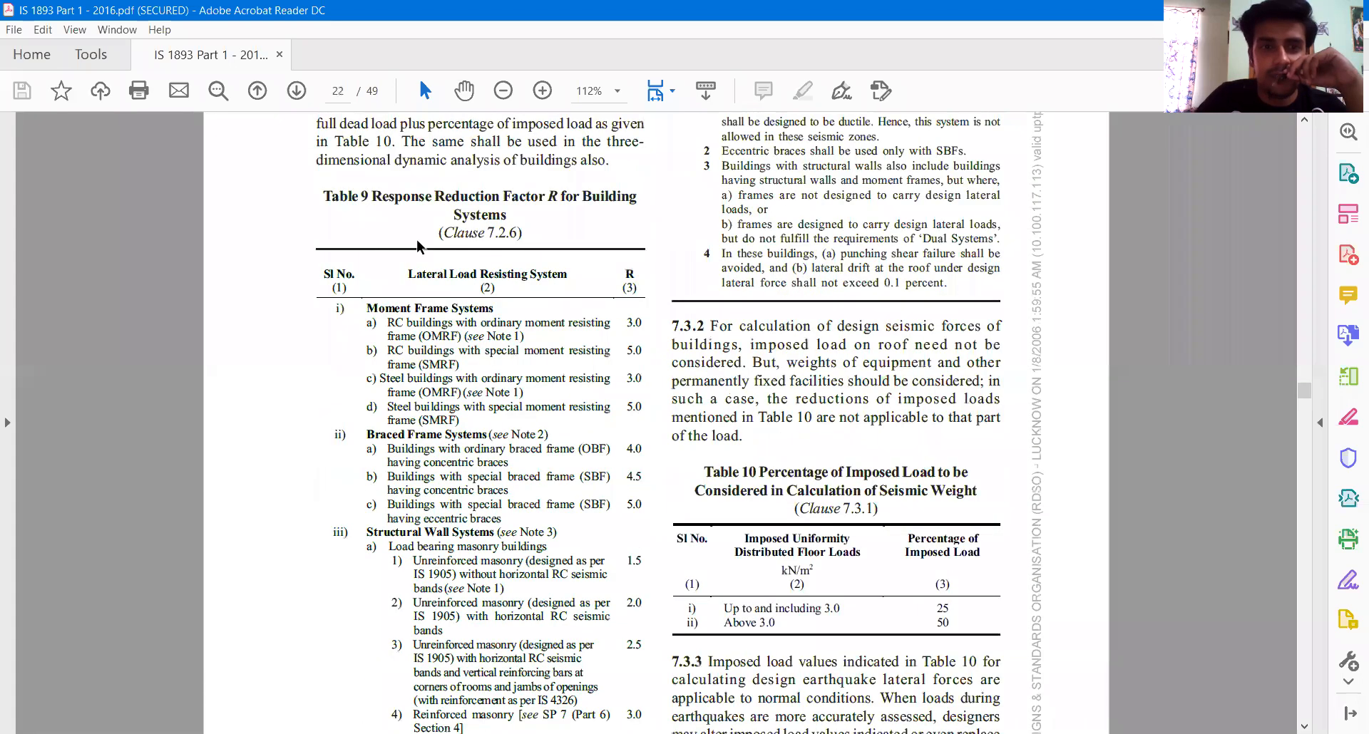
{"action": "left_click_drag", "start_coordinate": [332, 196], "coordinate": [641, 206]}
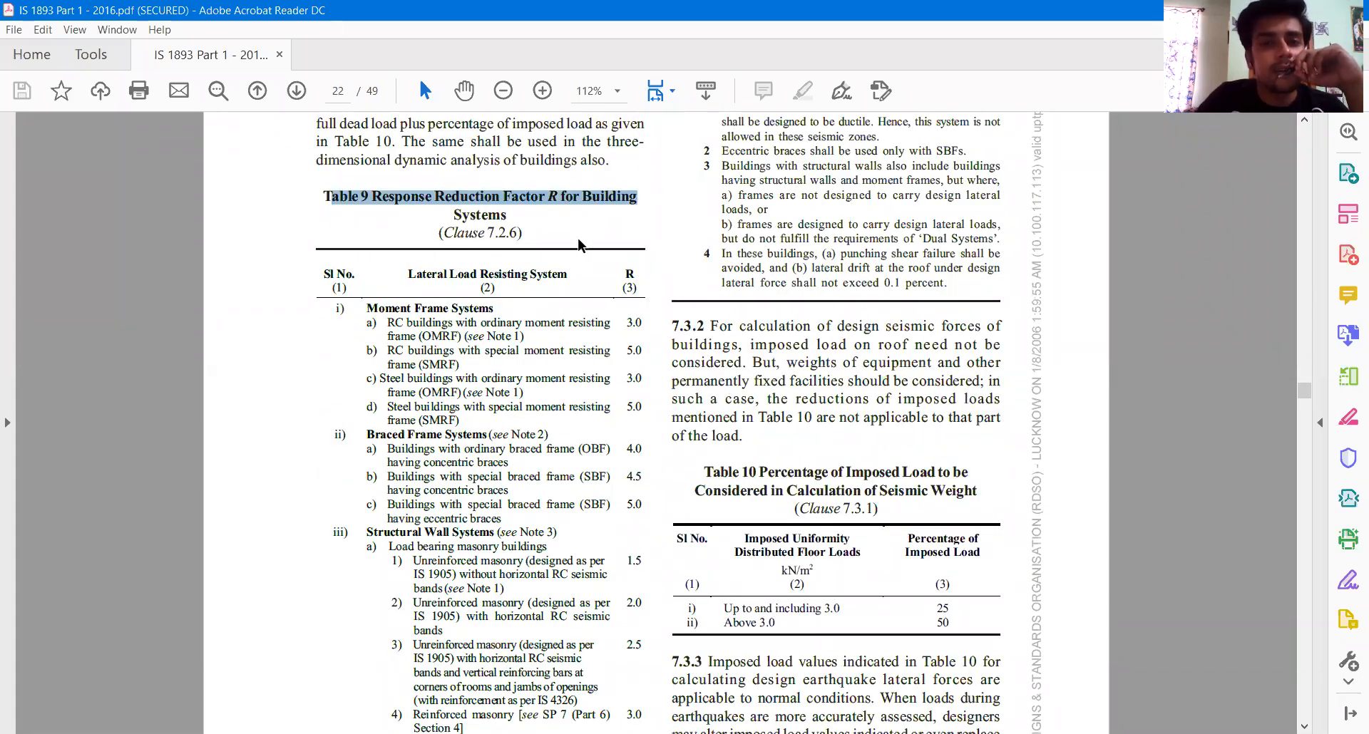
{"action": "scroll", "coordinate": [579, 244], "scroll_direction": "down", "scroll_amount": 3}
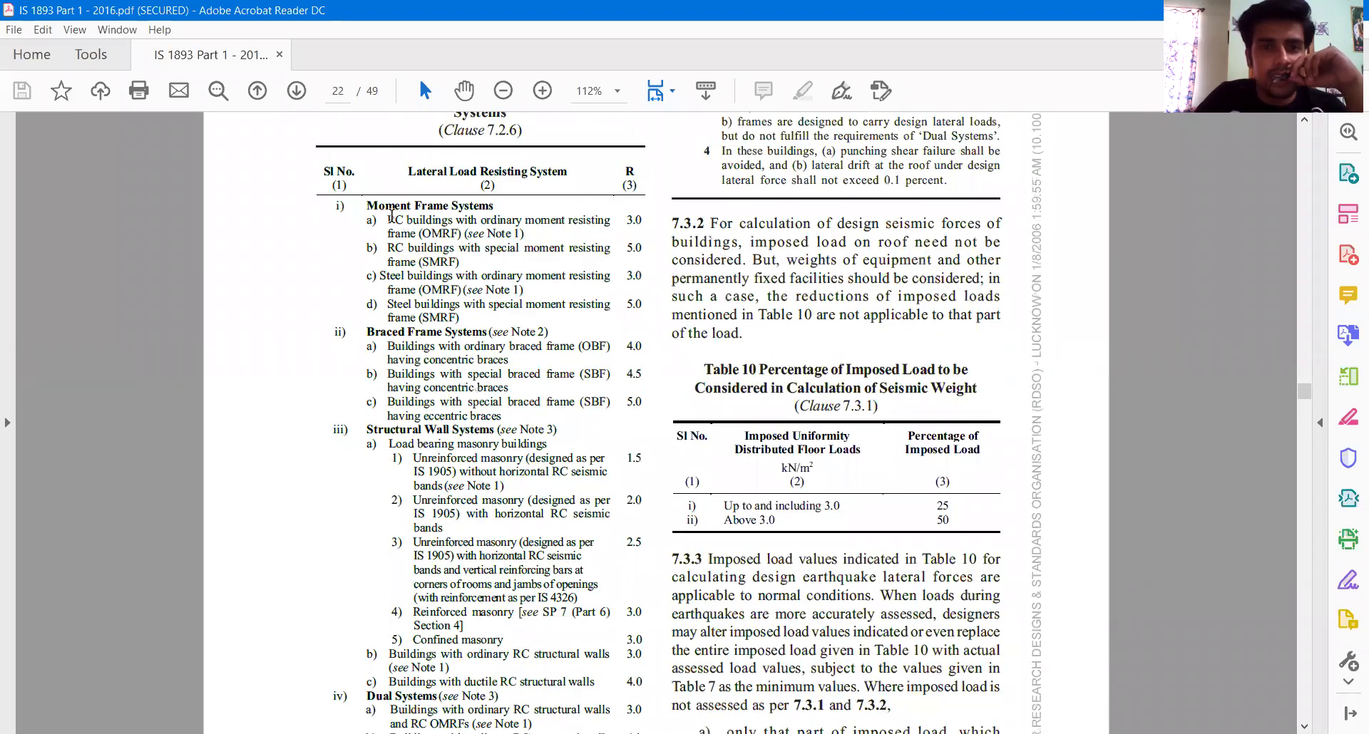
{"action": "left_click", "coordinate": [542, 91]}
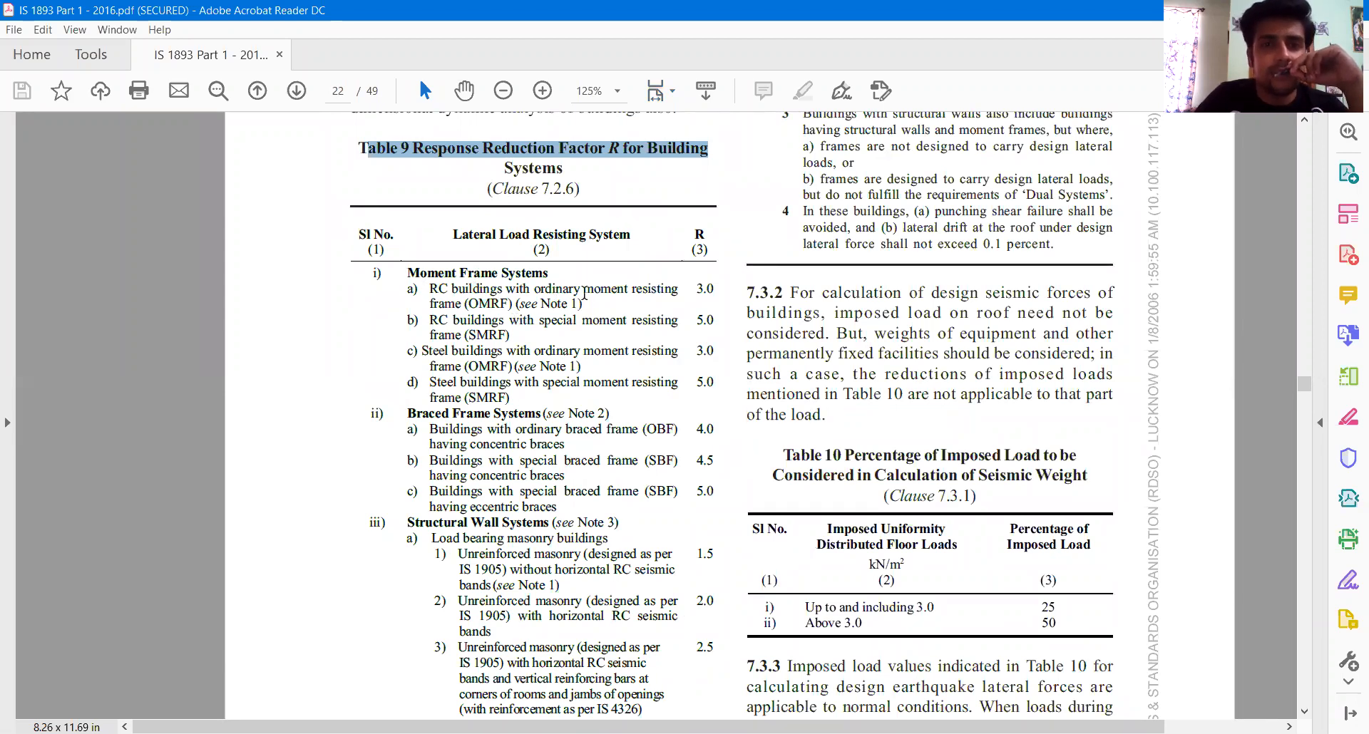
{"action": "triple_click", "coordinate": [511, 304]}
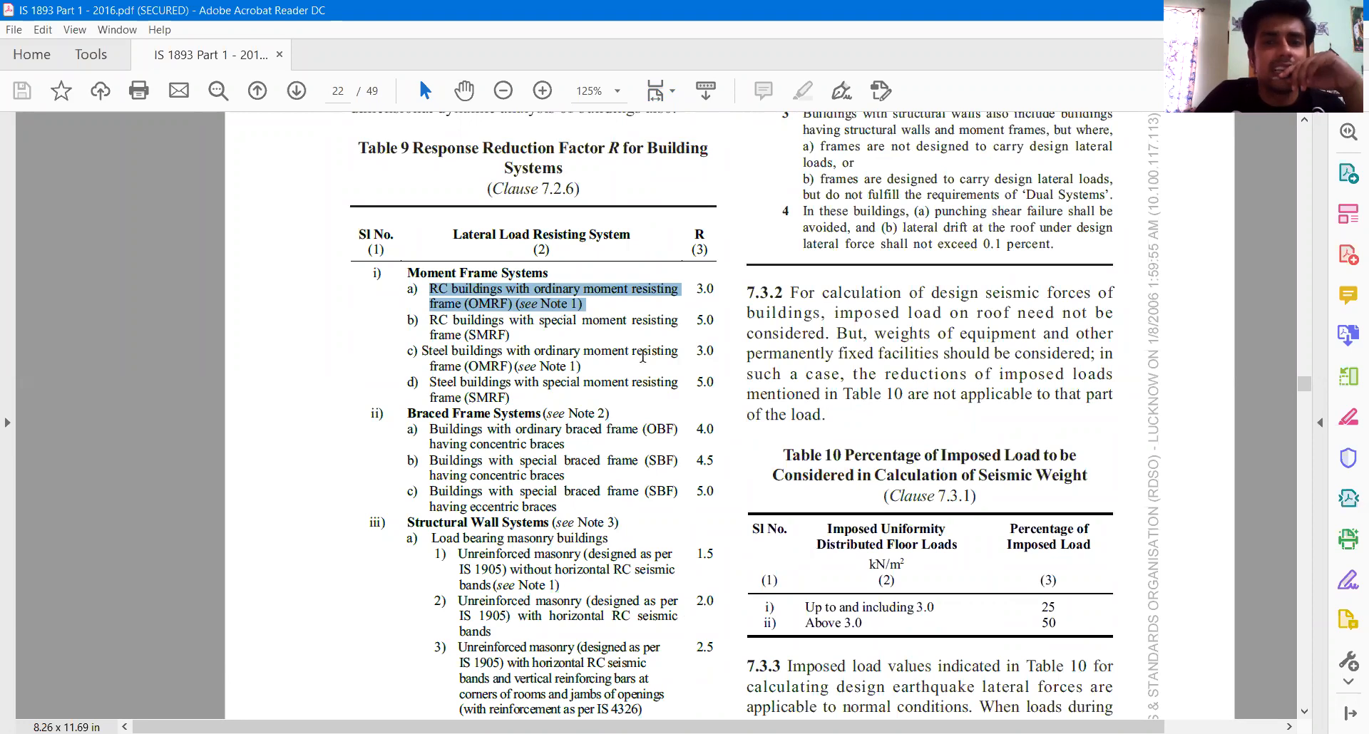
{"action": "left_click_drag", "start_coordinate": [516, 334], "coordinate": [447, 326]}
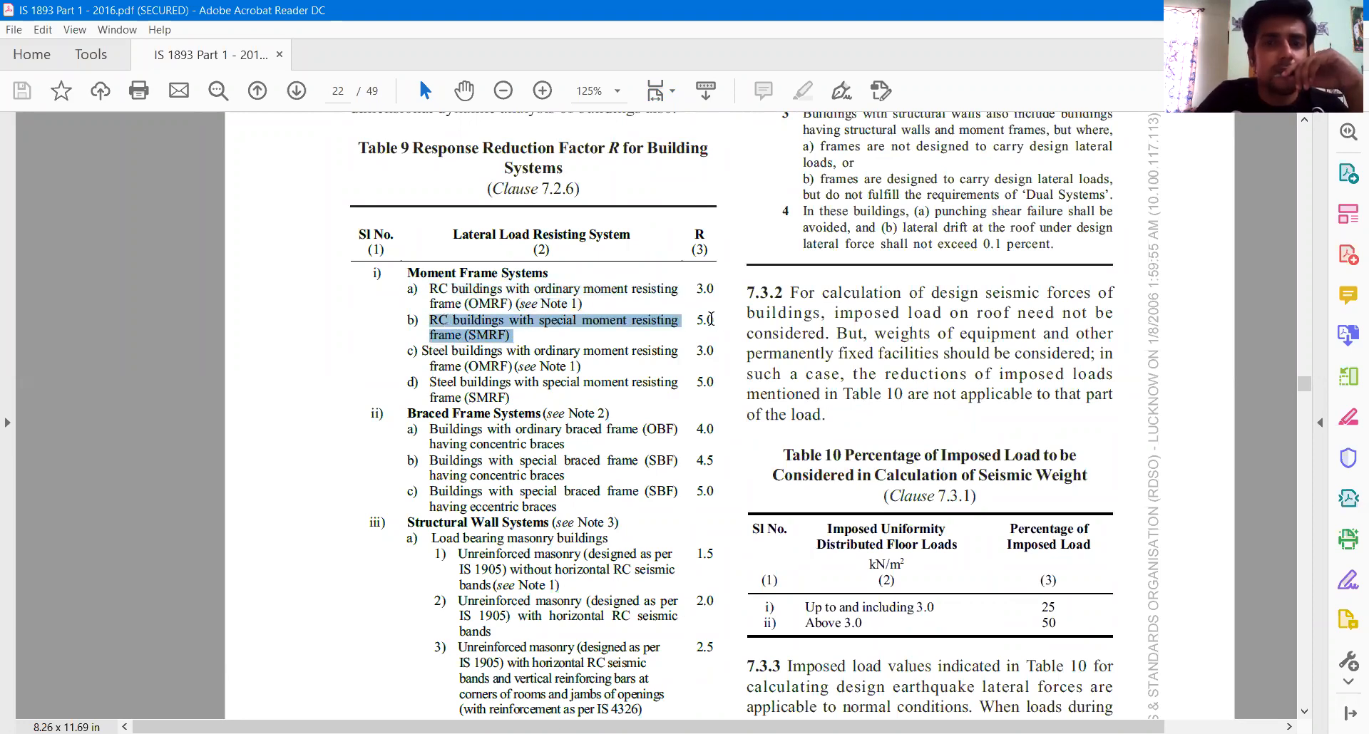
{"action": "left_click_drag", "start_coordinate": [714, 288], "coordinate": [689, 298]}
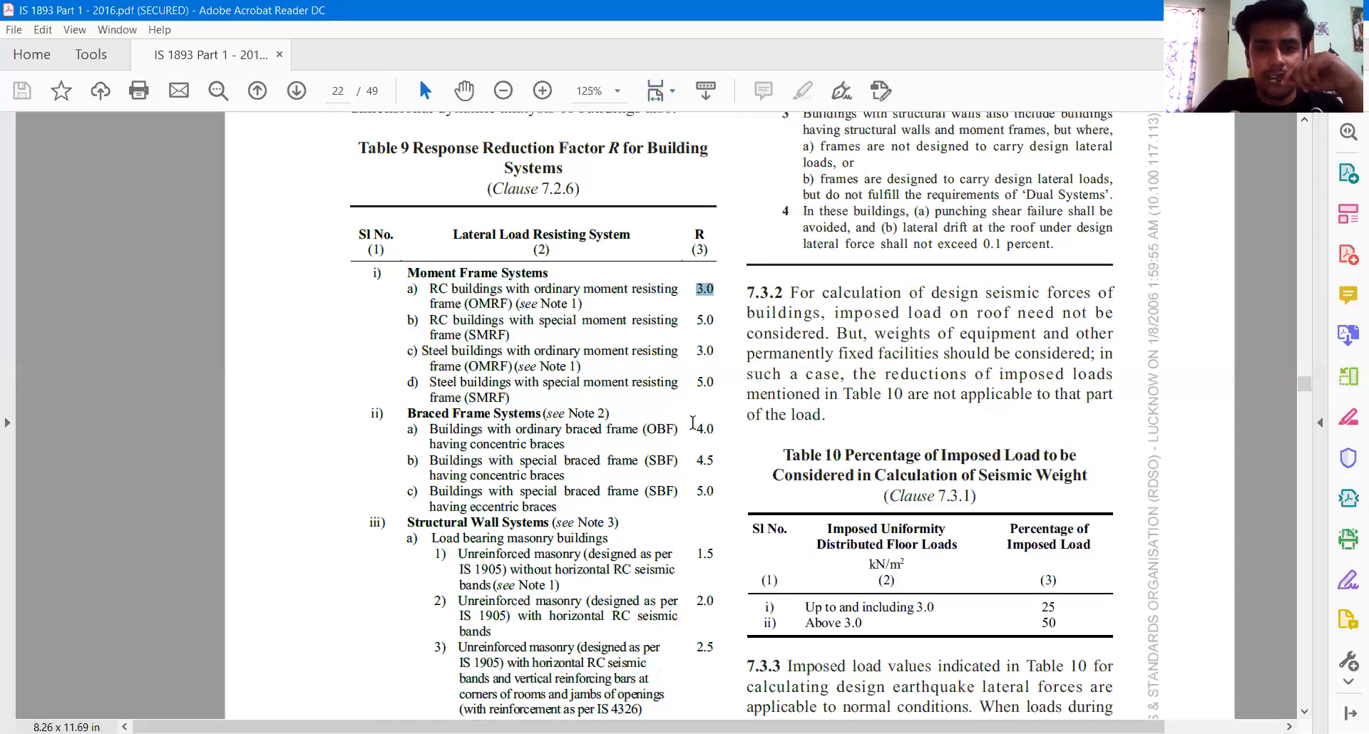
{"action": "scroll", "coordinate": [627, 503], "scroll_direction": "down", "scroll_amount": 1}
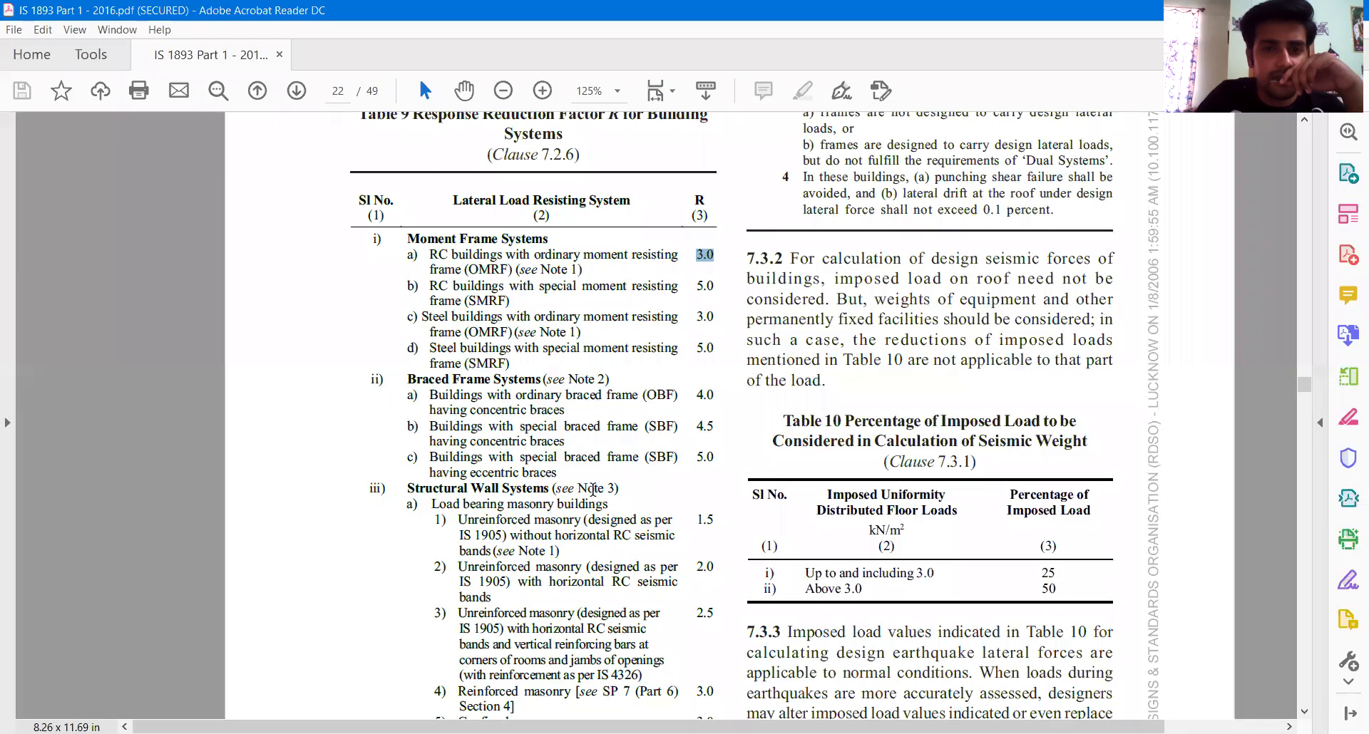
{"action": "scroll", "coordinate": [541, 517], "scroll_direction": "down", "scroll_amount": 2}
{"action": "scroll", "coordinate": [560, 538], "scroll_direction": "up", "scroll_amount": 4}
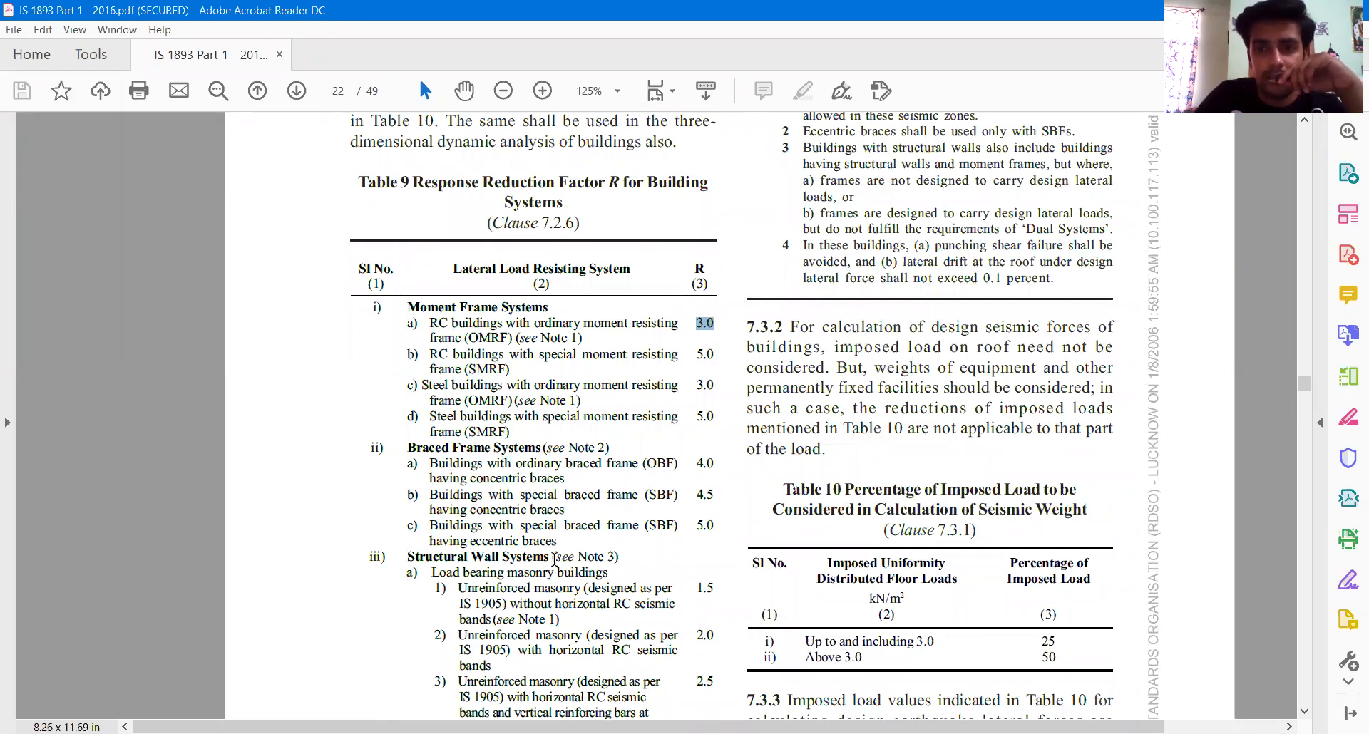
- Switch back to ETABS, set the response reduction factor R to 3, and accept the seismic loading and load pattern definitions
{"action": "key", "text": "alt+Tab"}
{"action": "type", "text": "3"}
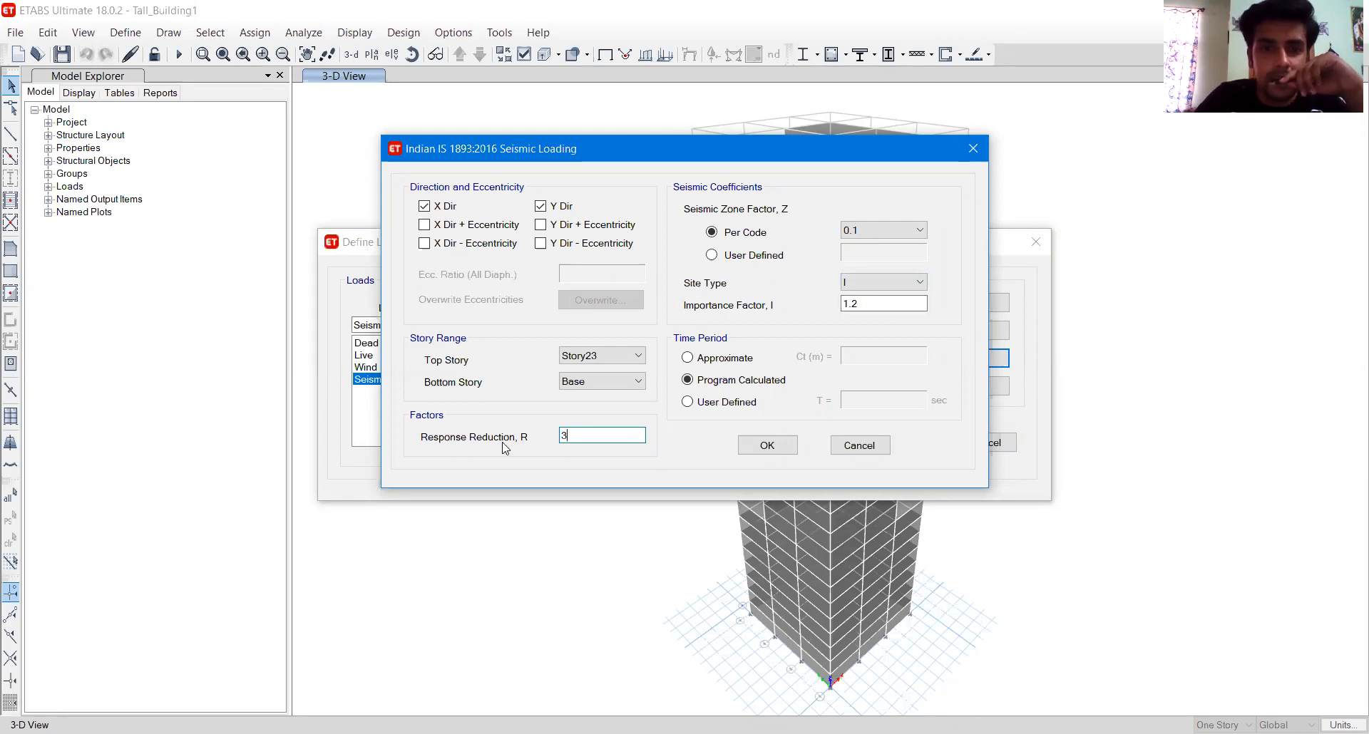
{"action": "left_click", "coordinate": [768, 447]}
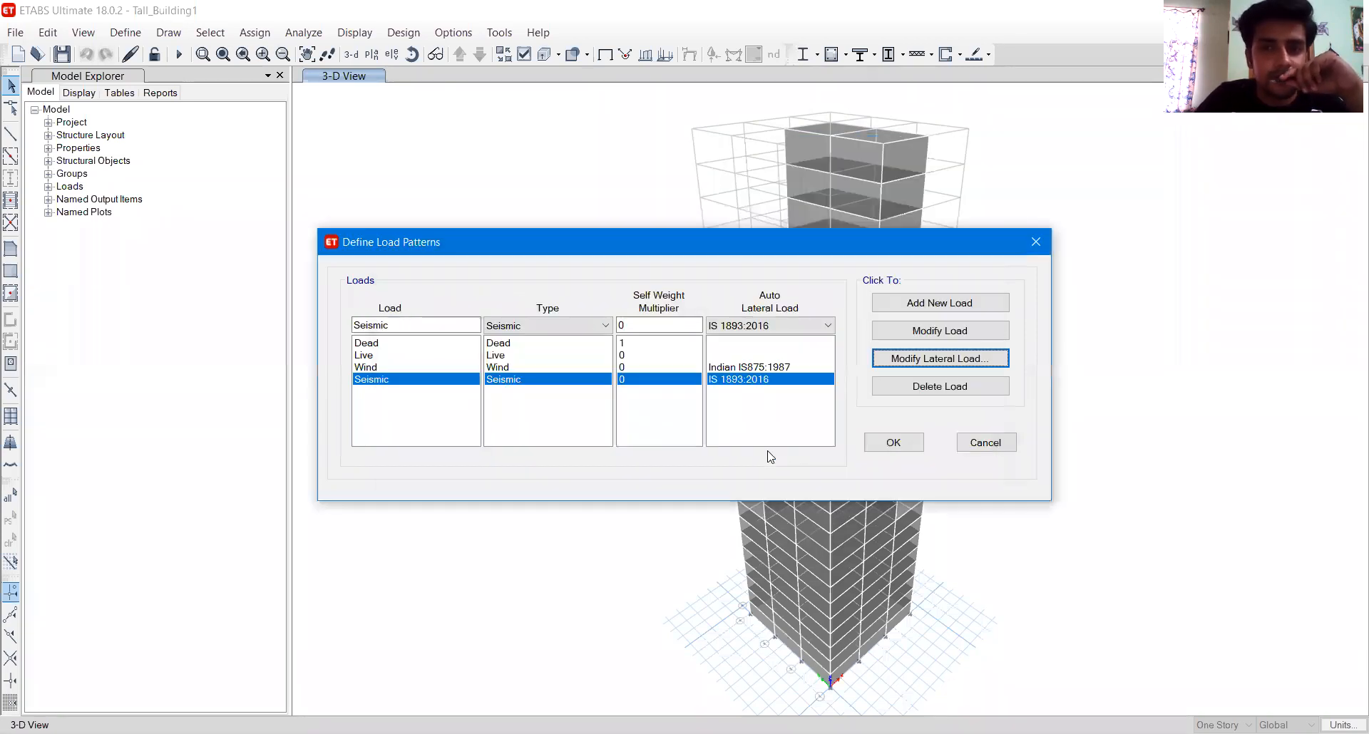
{"action": "left_click", "coordinate": [894, 443]}
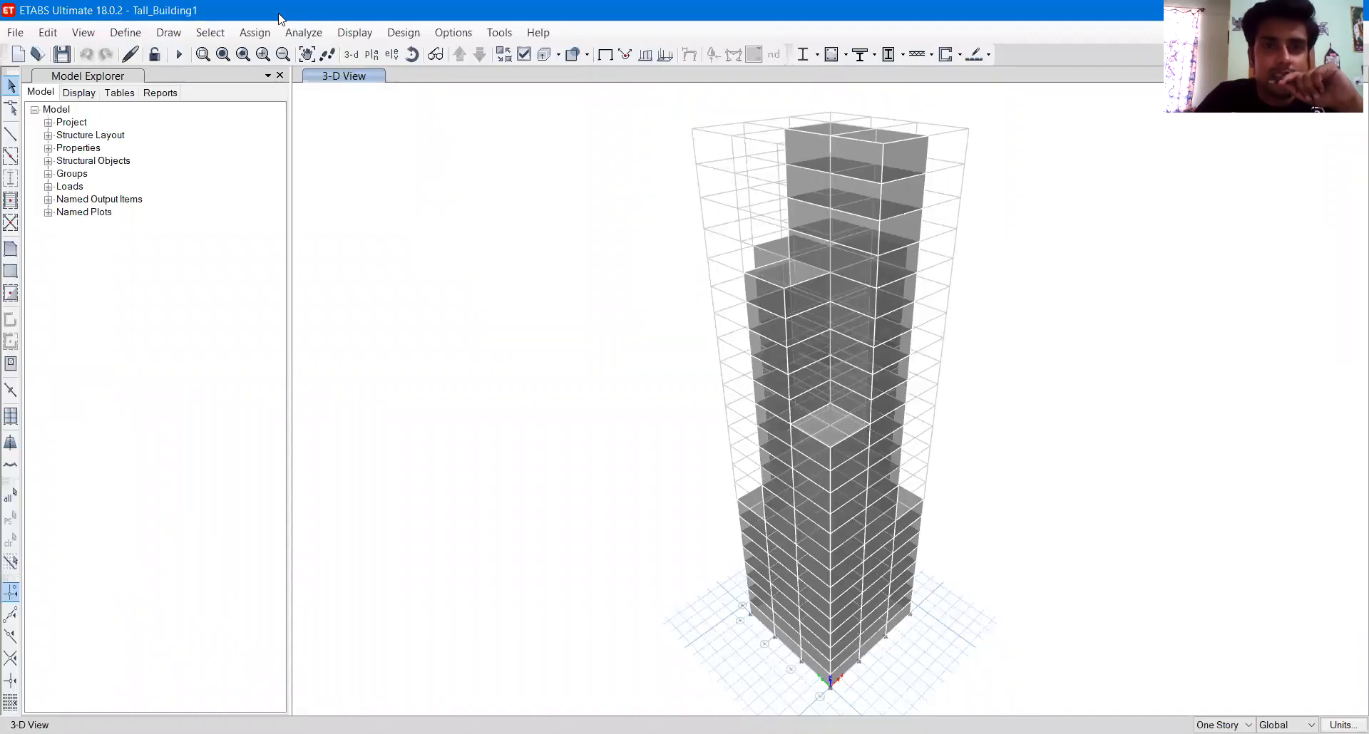
- Set the Wind load case to Do Not Run in the load cases for the analysis
{"action": "left_click", "coordinate": [823, 107]}
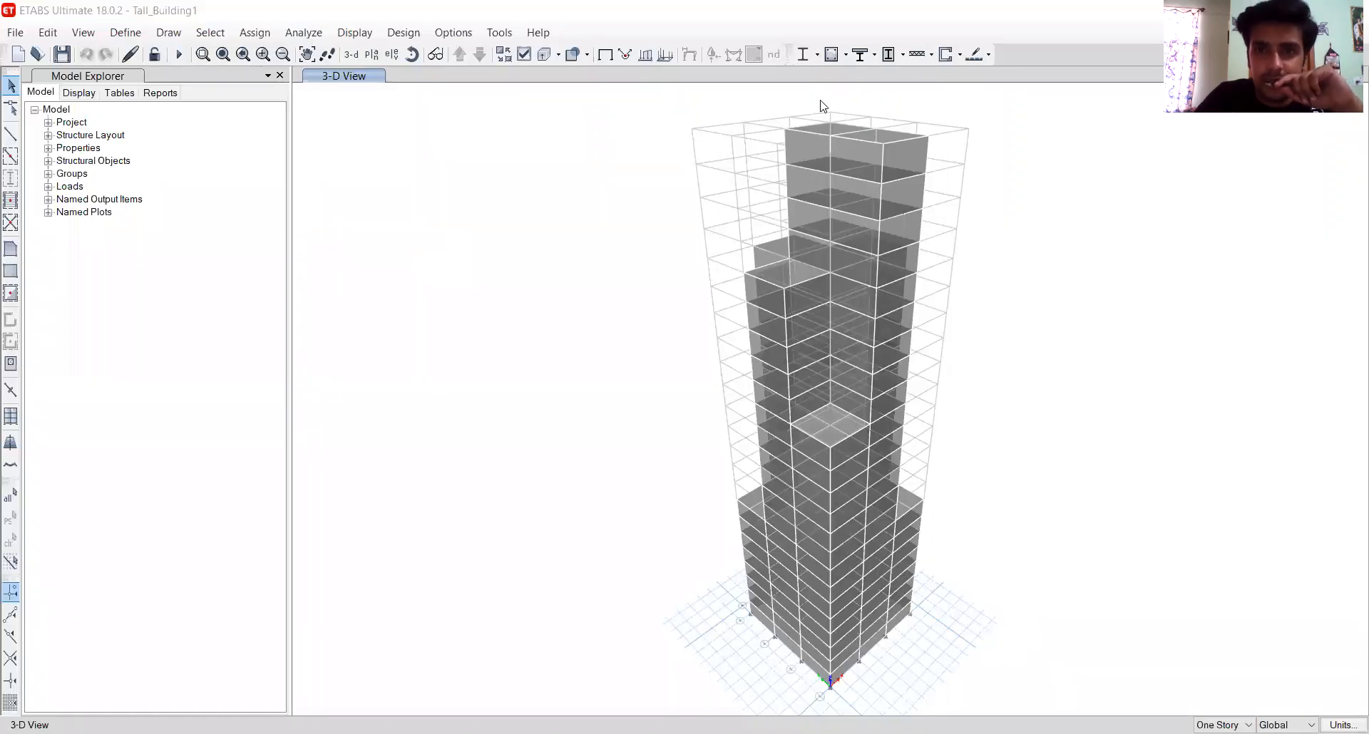
{"action": "left_click", "coordinate": [842, 69]}
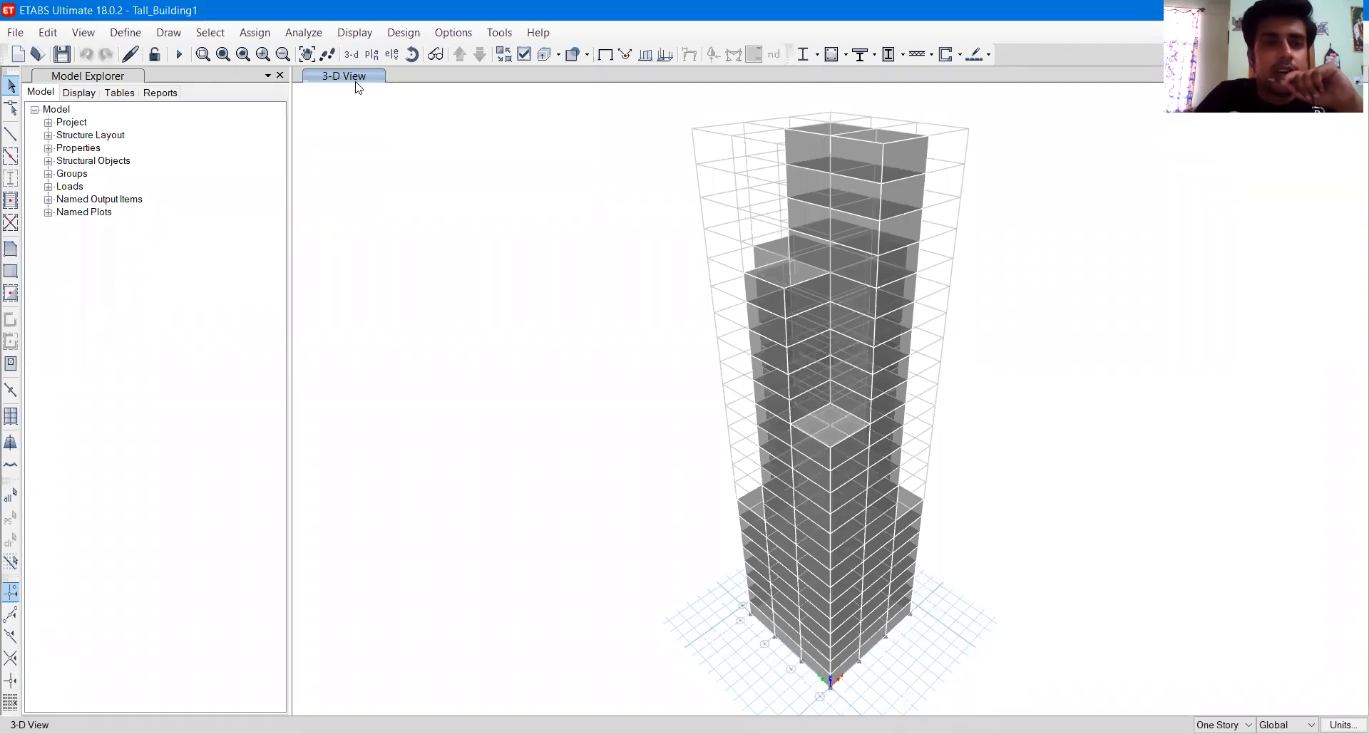
{"action": "left_click", "coordinate": [305, 34]}
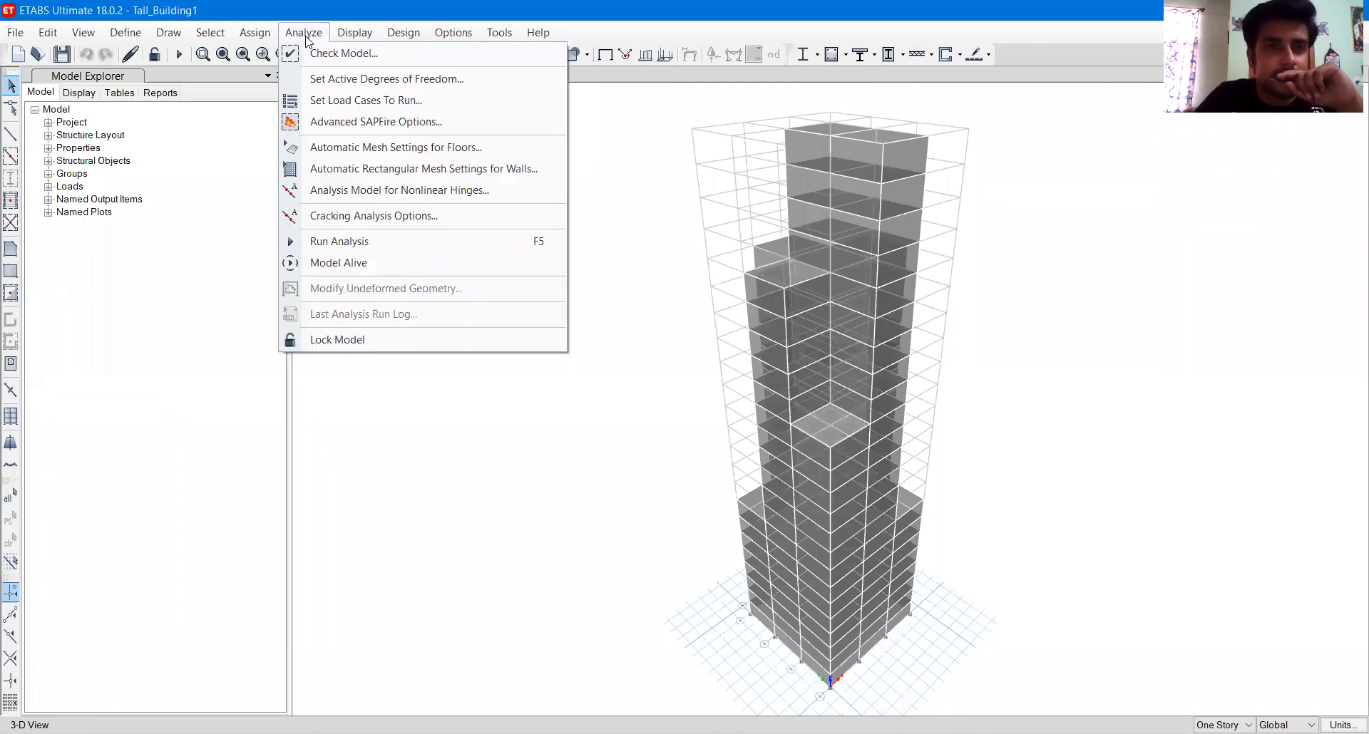
{"action": "left_click", "coordinate": [319, 101]}
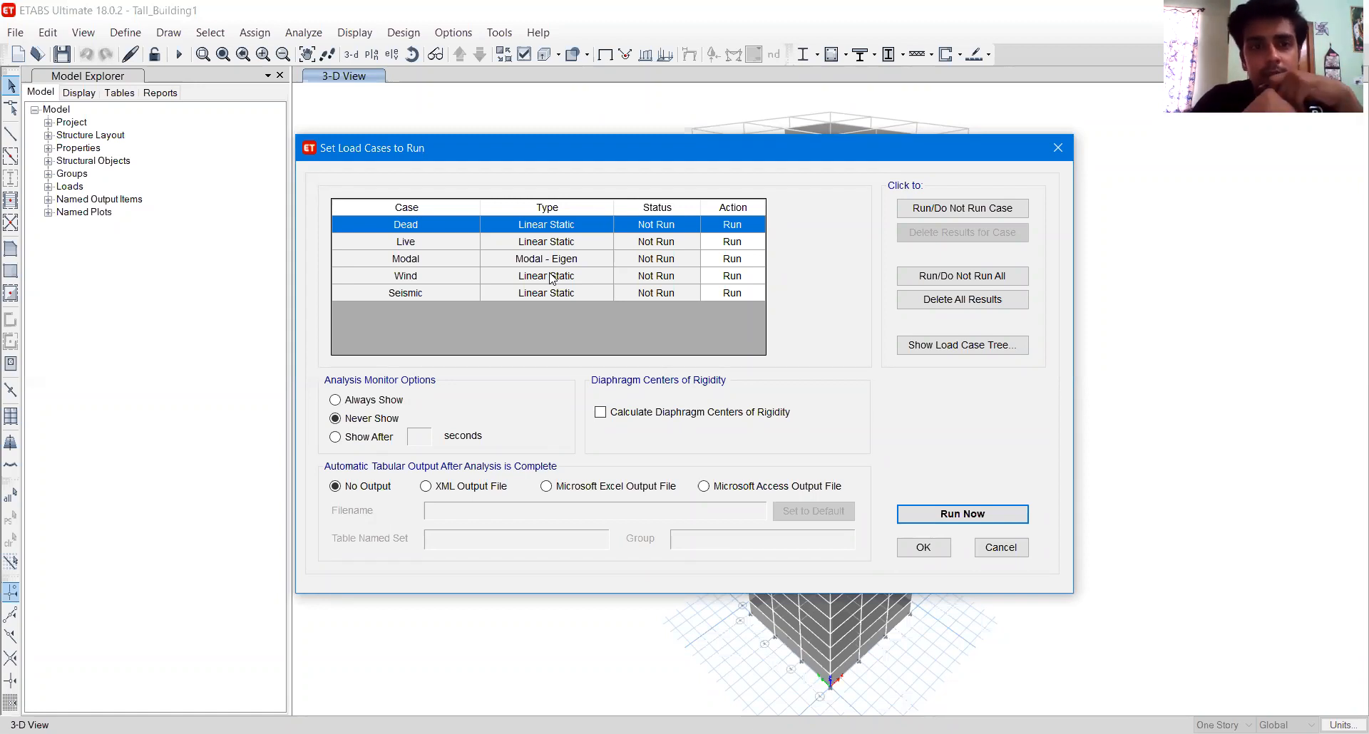
{"action": "left_click", "coordinate": [469, 279]}
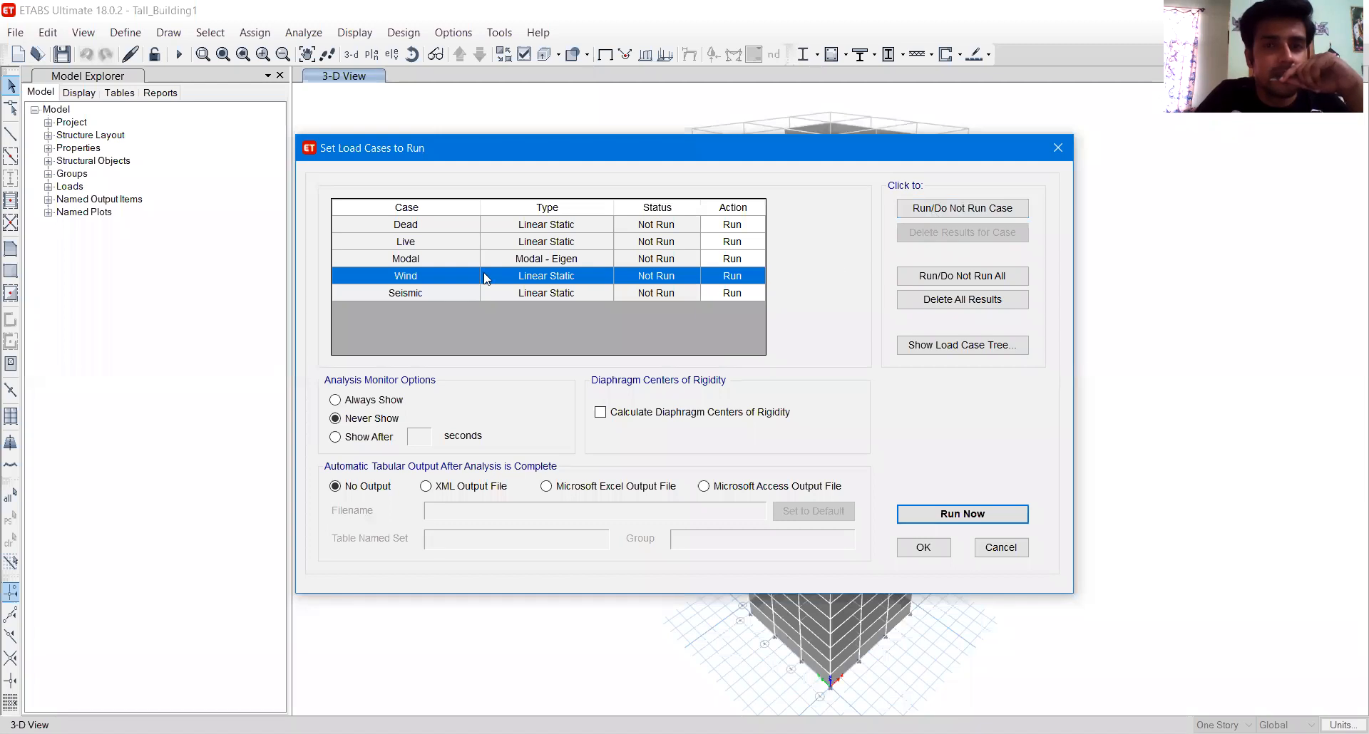
{"action": "left_click", "coordinate": [924, 211]}
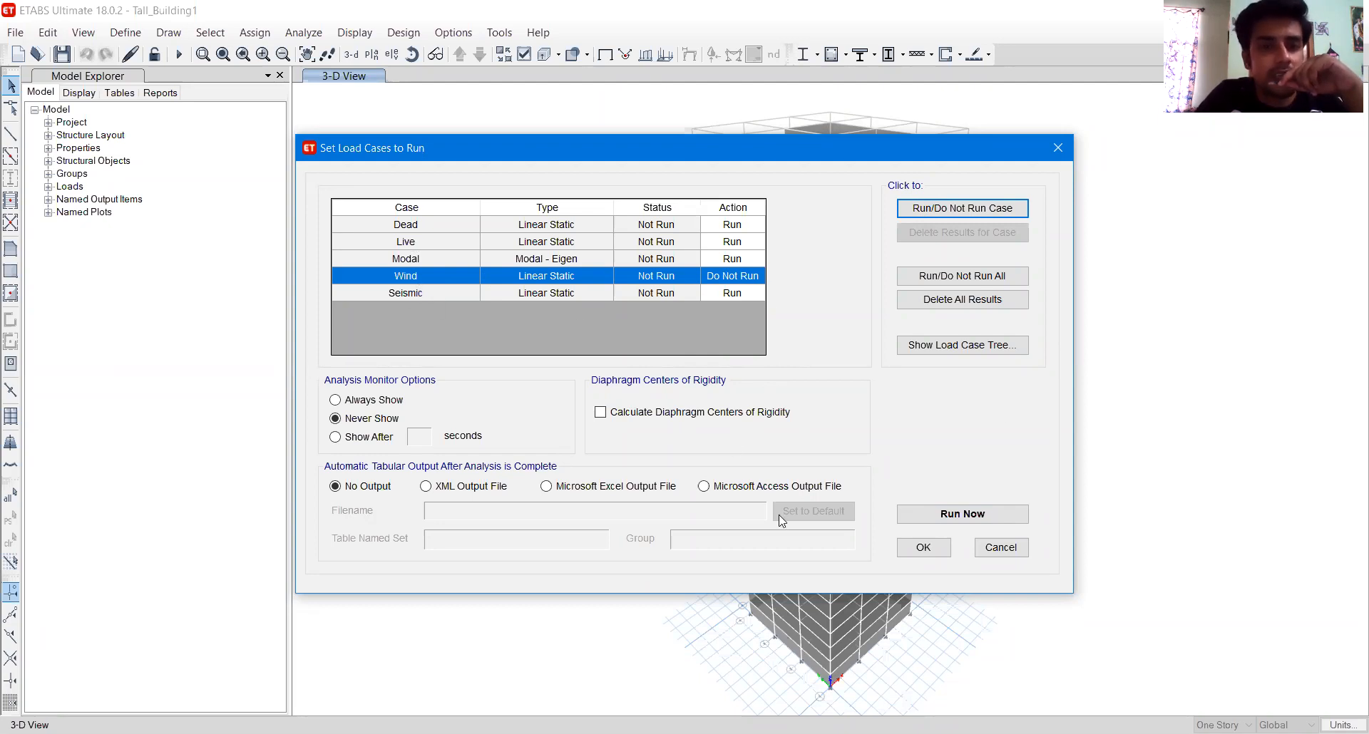
{"action": "left_click", "coordinate": [923, 547]}
- Review the defined load combinations and the default design combination options without adding any
{"action": "left_click", "coordinate": [125, 32]}
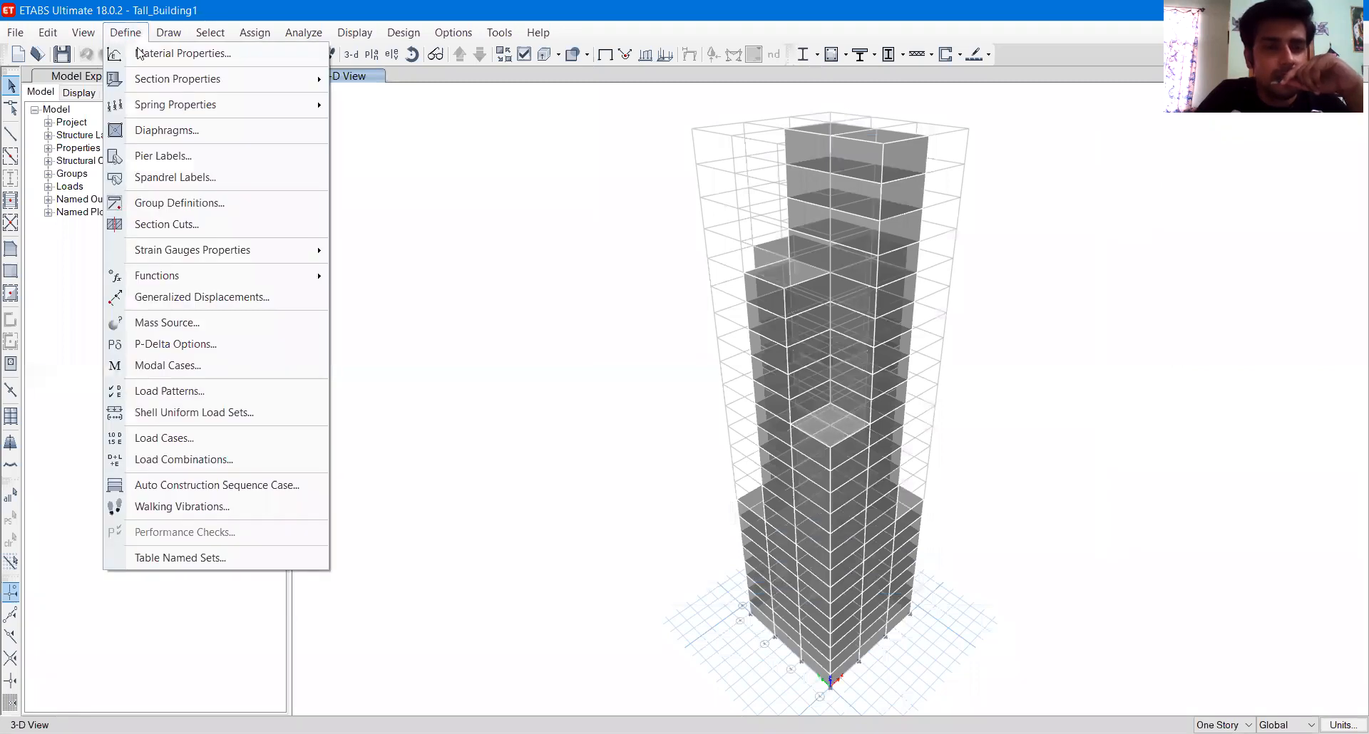
{"action": "left_click", "coordinate": [187, 468]}
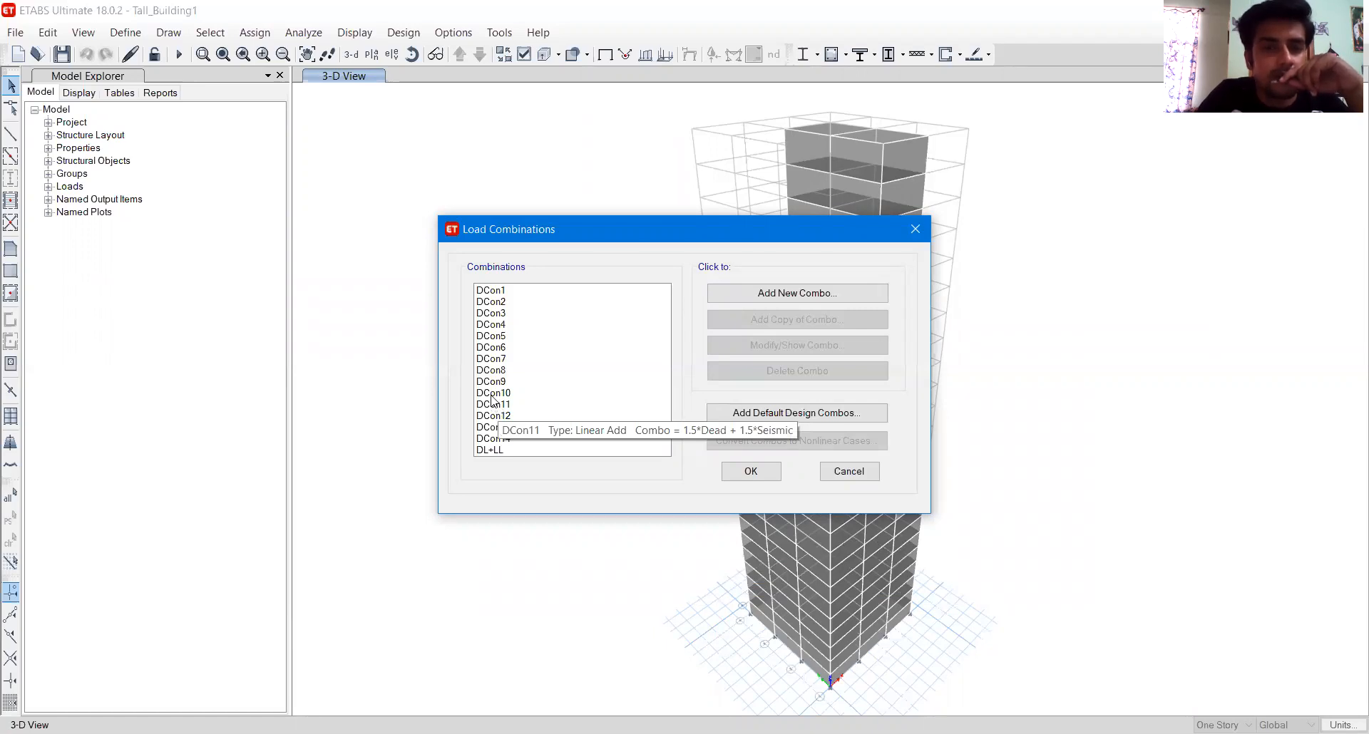
{"action": "left_click", "coordinate": [754, 424]}
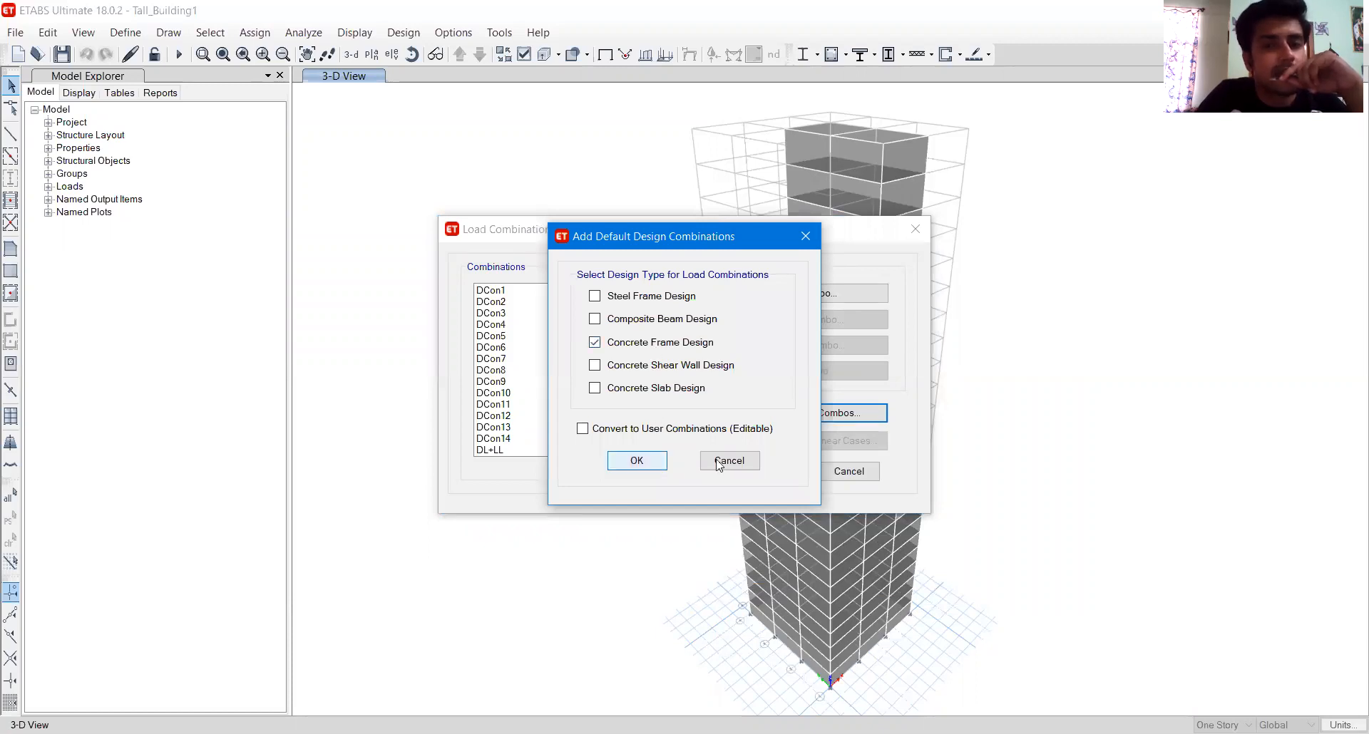
{"action": "left_click", "coordinate": [741, 462]}
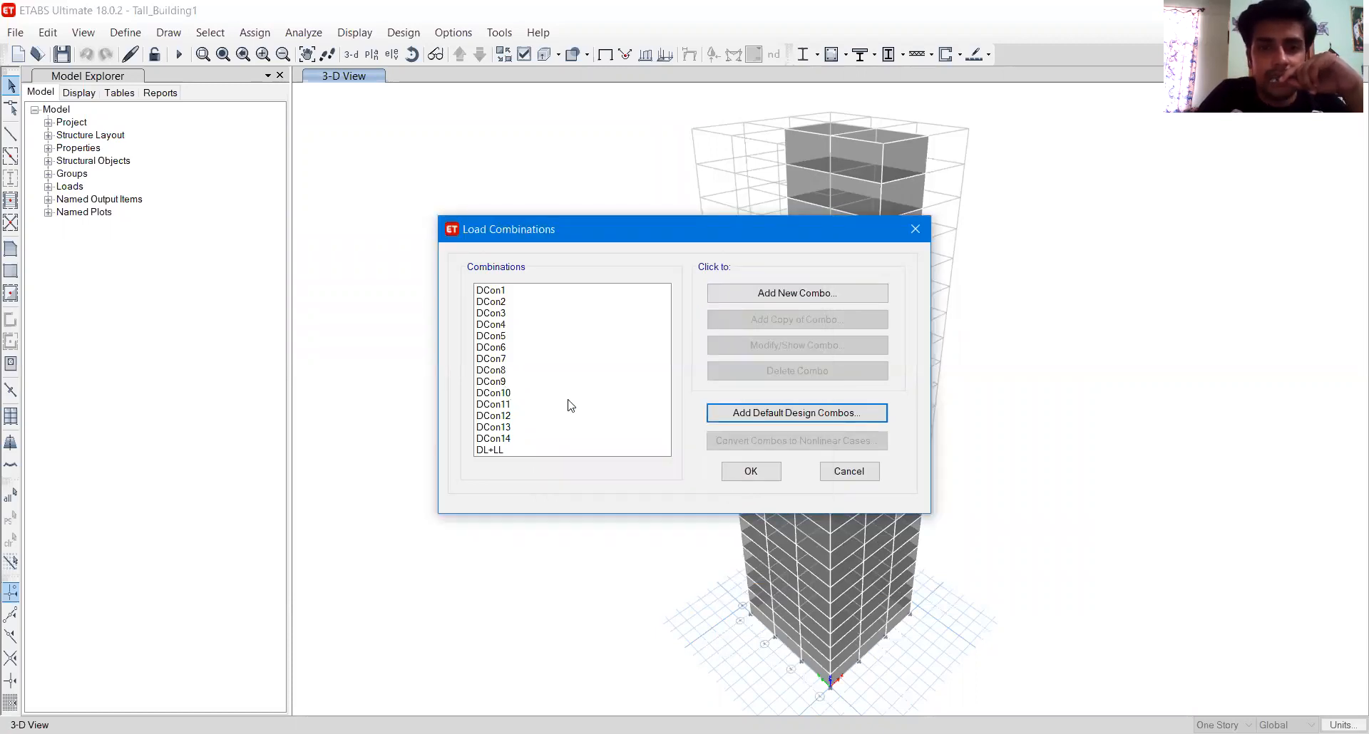
{"action": "left_click", "coordinate": [750, 471]}
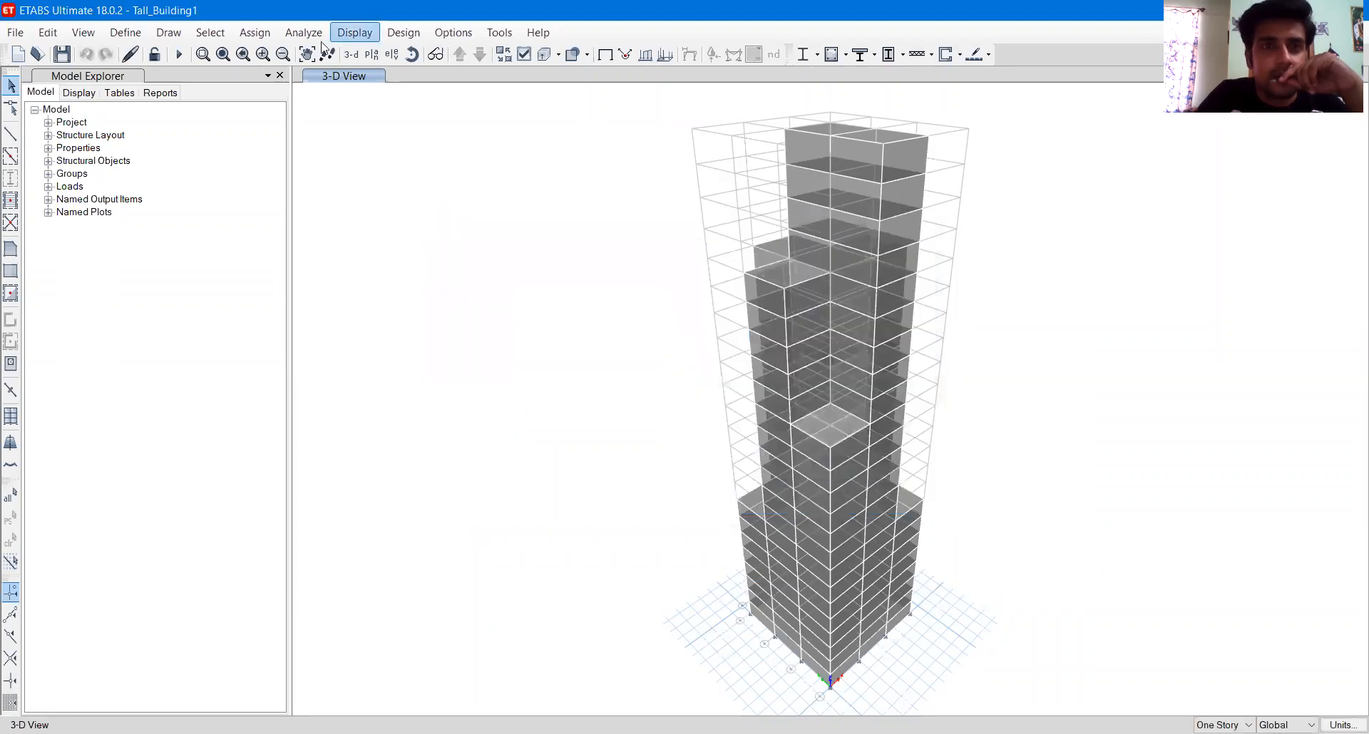
- Run the analysis for the Dead, Live, Modal and Seismic load cases
{"action": "left_click", "coordinate": [303, 32]}
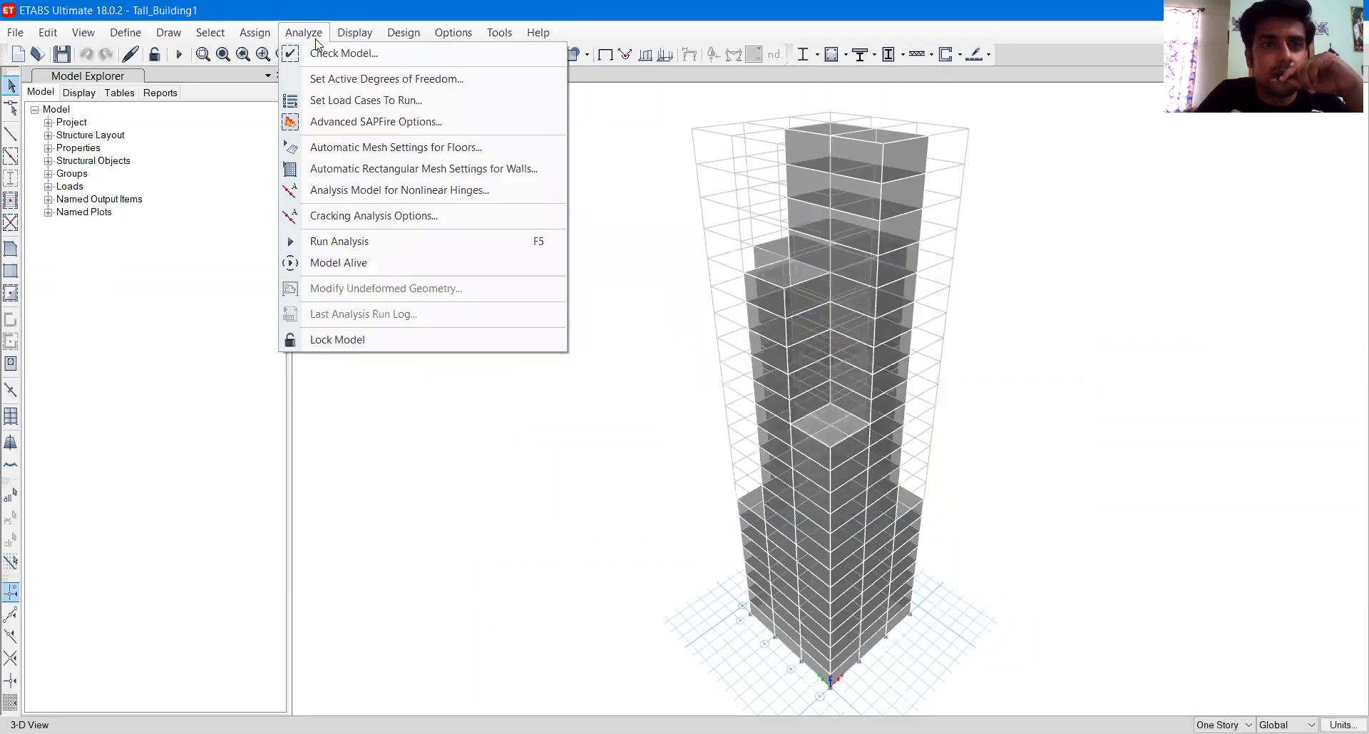
{"action": "left_click", "coordinate": [339, 101]}
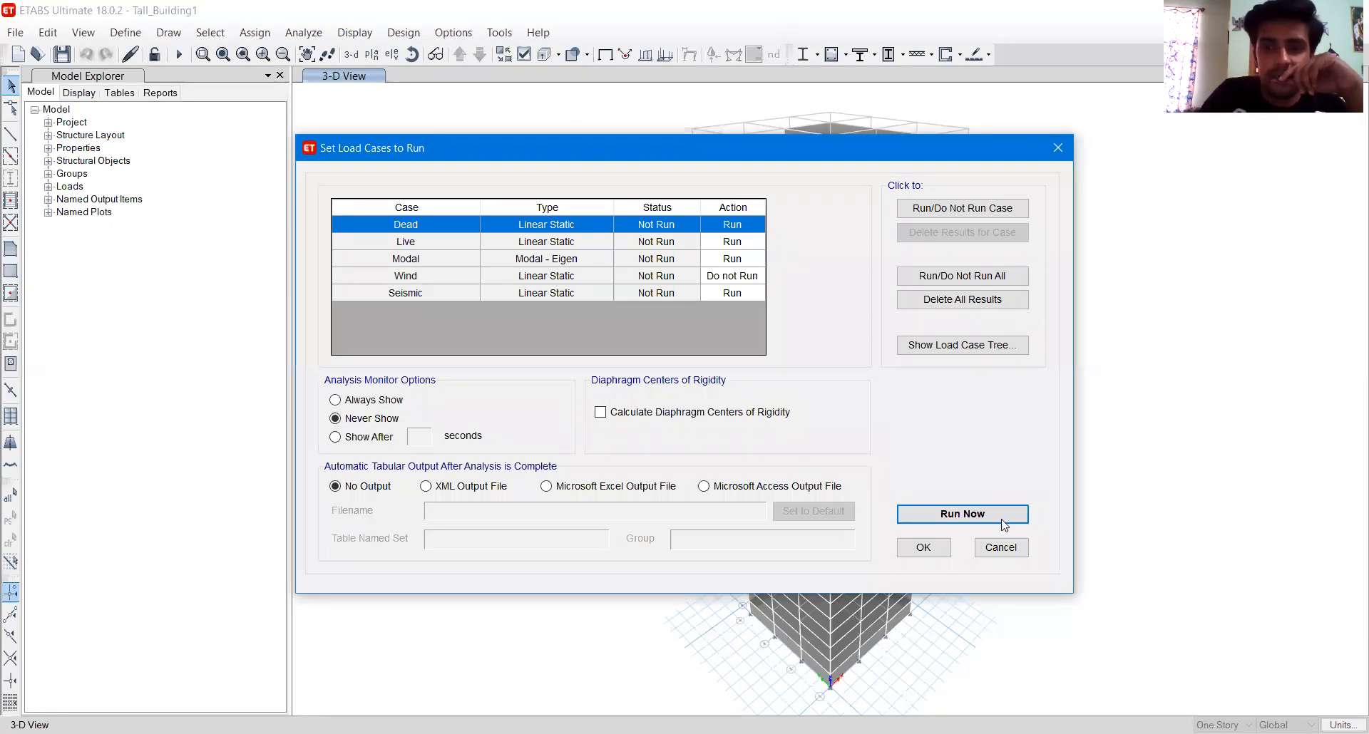
{"action": "left_click", "coordinate": [962, 514]}
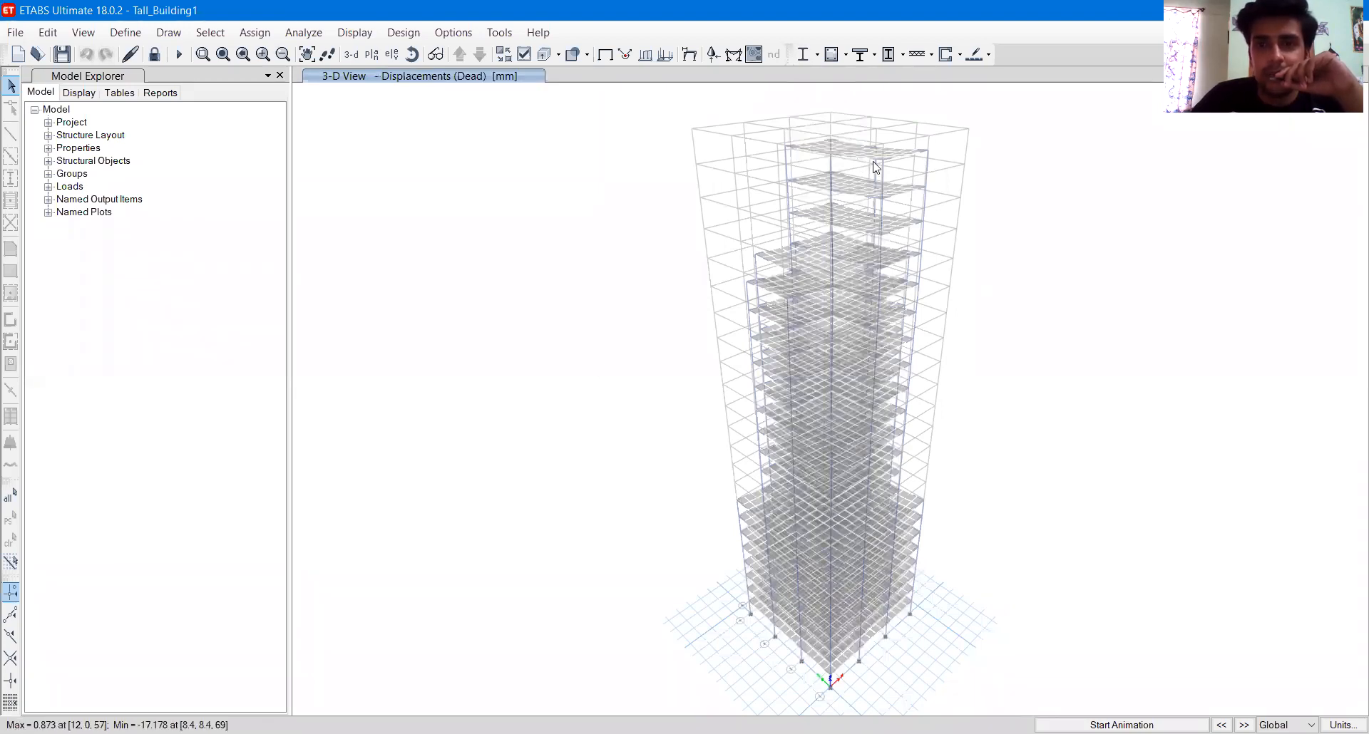
- Inspect the dead-load displacement values at the front corner joint of Story23 in the 3-D deformed shape
{"action": "mouse_move", "coordinate": [885, 163]}
{"action": "scroll", "coordinate": [885, 163], "scroll_direction": "up", "scroll_amount": 6}
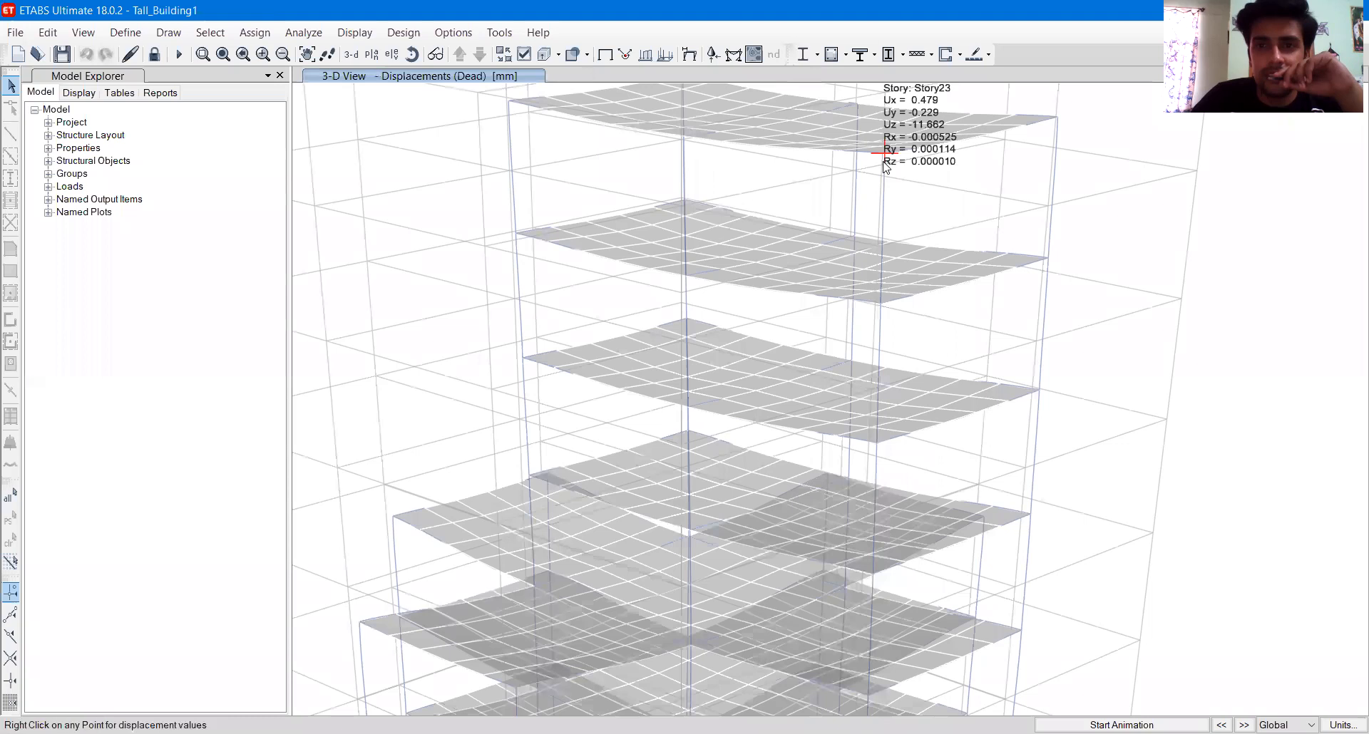
{"action": "mouse_move", "coordinate": [842, 341]}
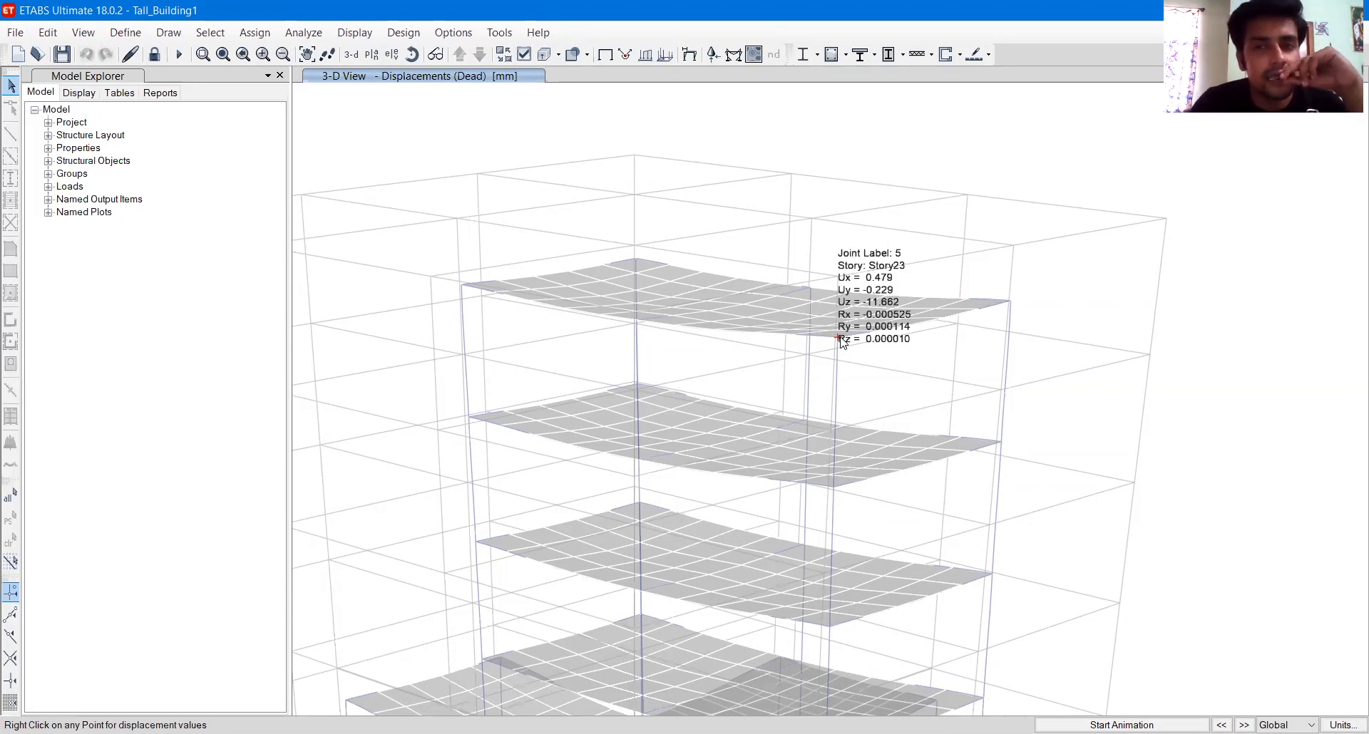
{"action": "scroll", "coordinate": [842, 342], "scroll_direction": "down", "scroll_amount": 5}
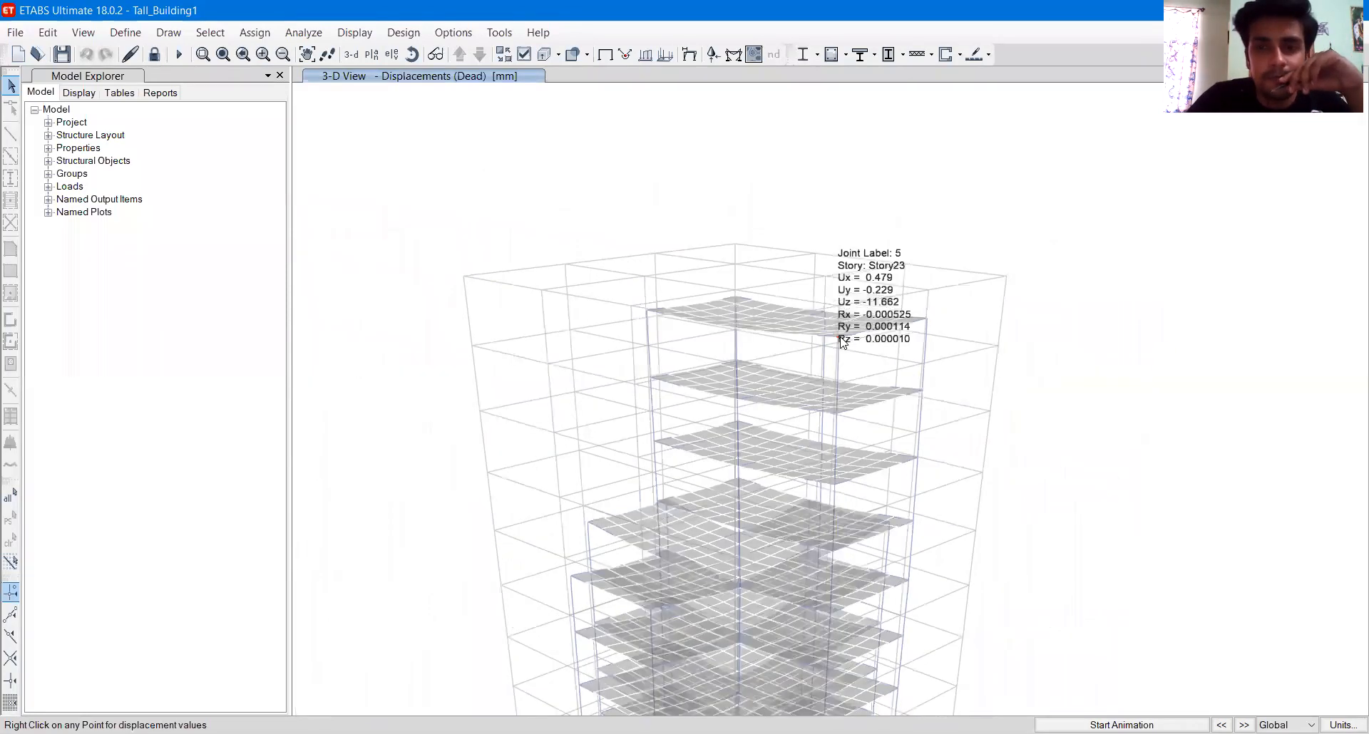
{"action": "scroll", "coordinate": [842, 342], "scroll_direction": "up", "scroll_amount": 3}
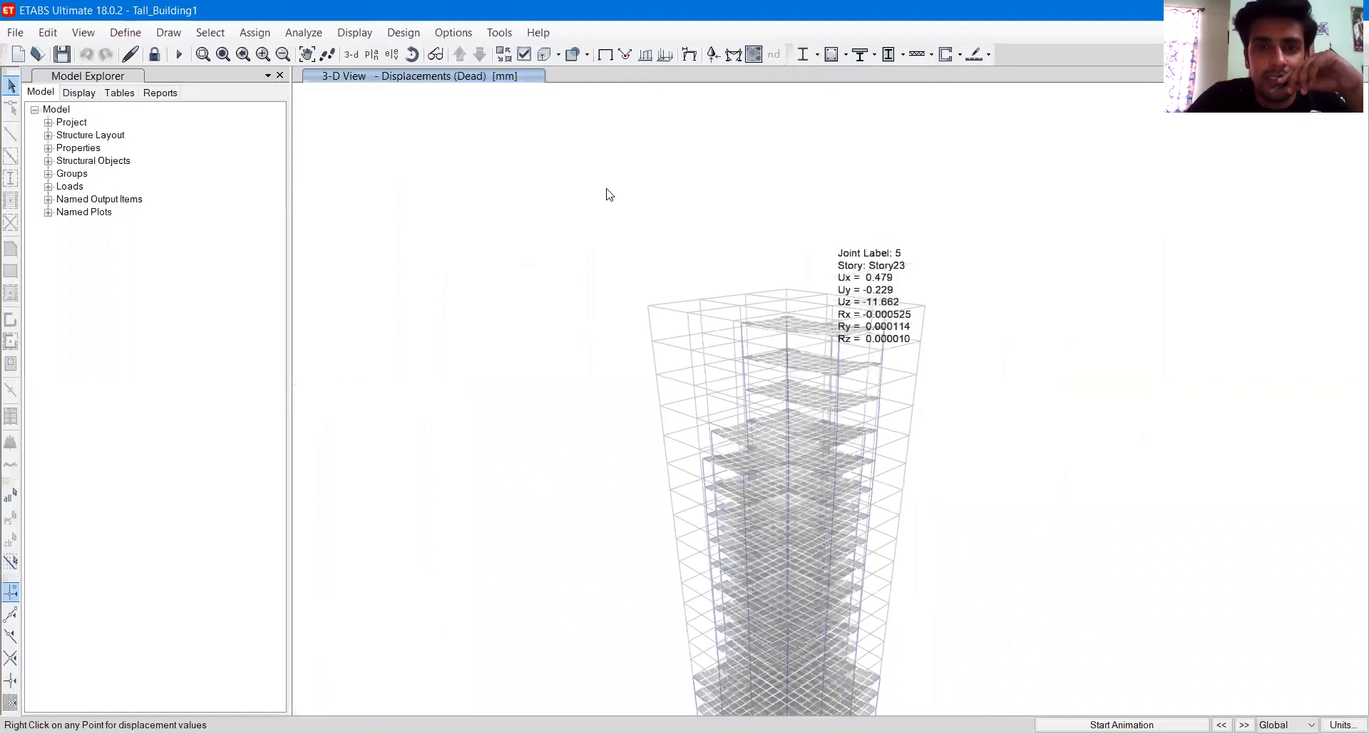
- Show the elevation view along grid line 1 and examine the dead-load deformed shape of the upper stories
{"action": "left_click", "coordinate": [391, 56]}
{"action": "left_click", "coordinate": [536, 315]}
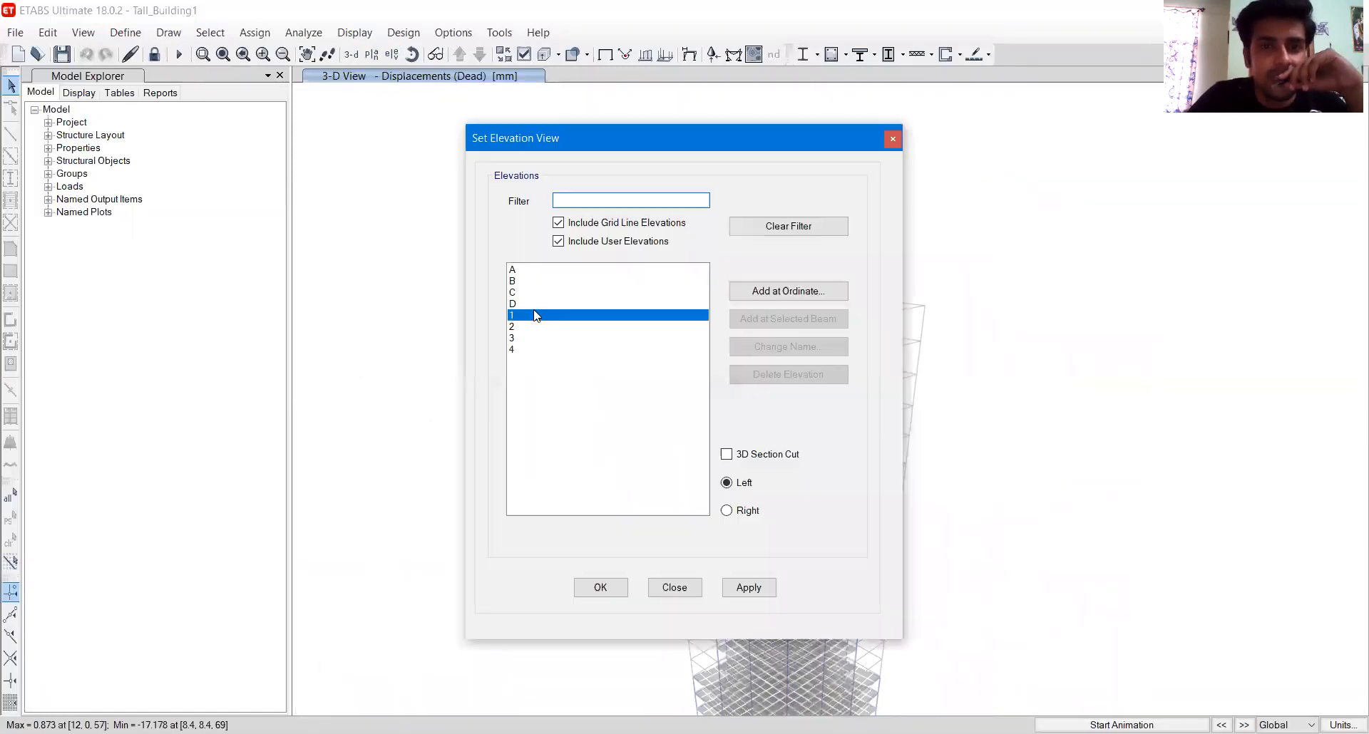
{"action": "left_click", "coordinate": [747, 586]}
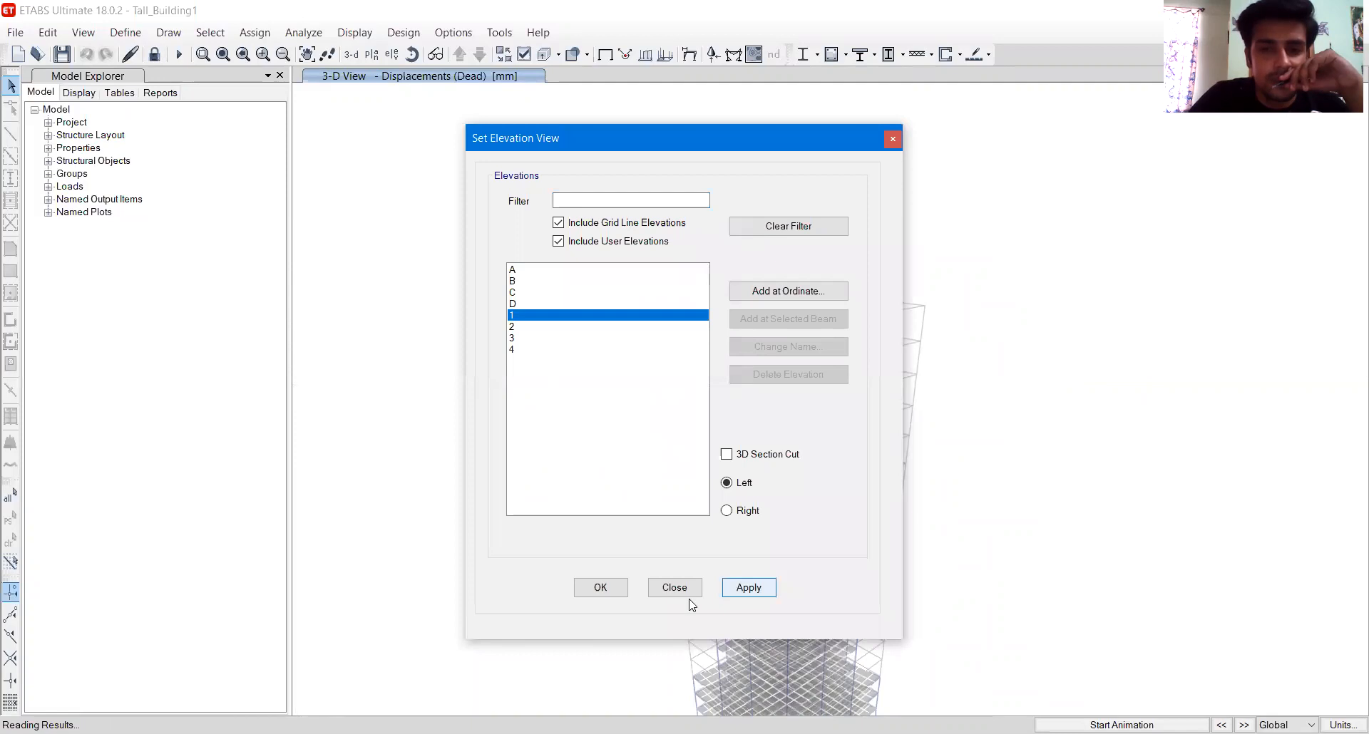
{"action": "left_click", "coordinate": [613, 593]}
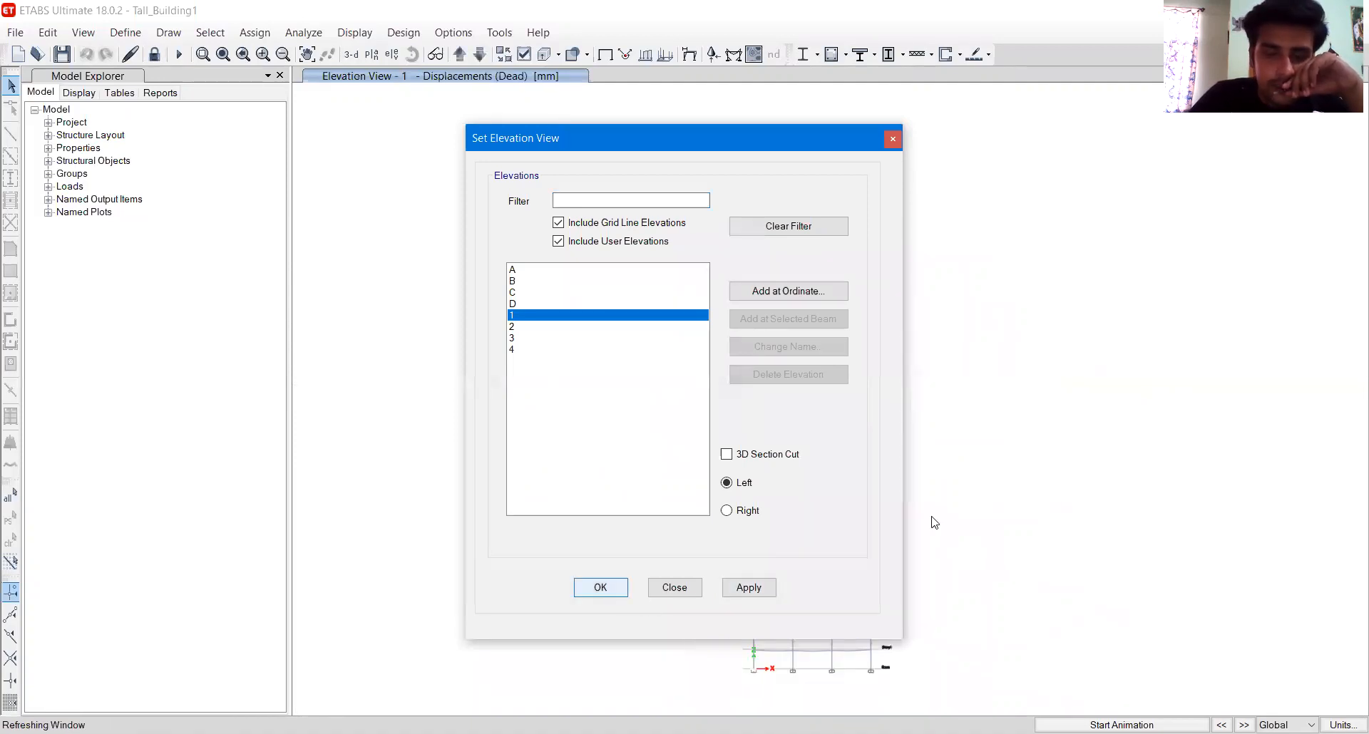
{"action": "scroll", "coordinate": [837, 247], "scroll_direction": "up", "scroll_amount": 9}
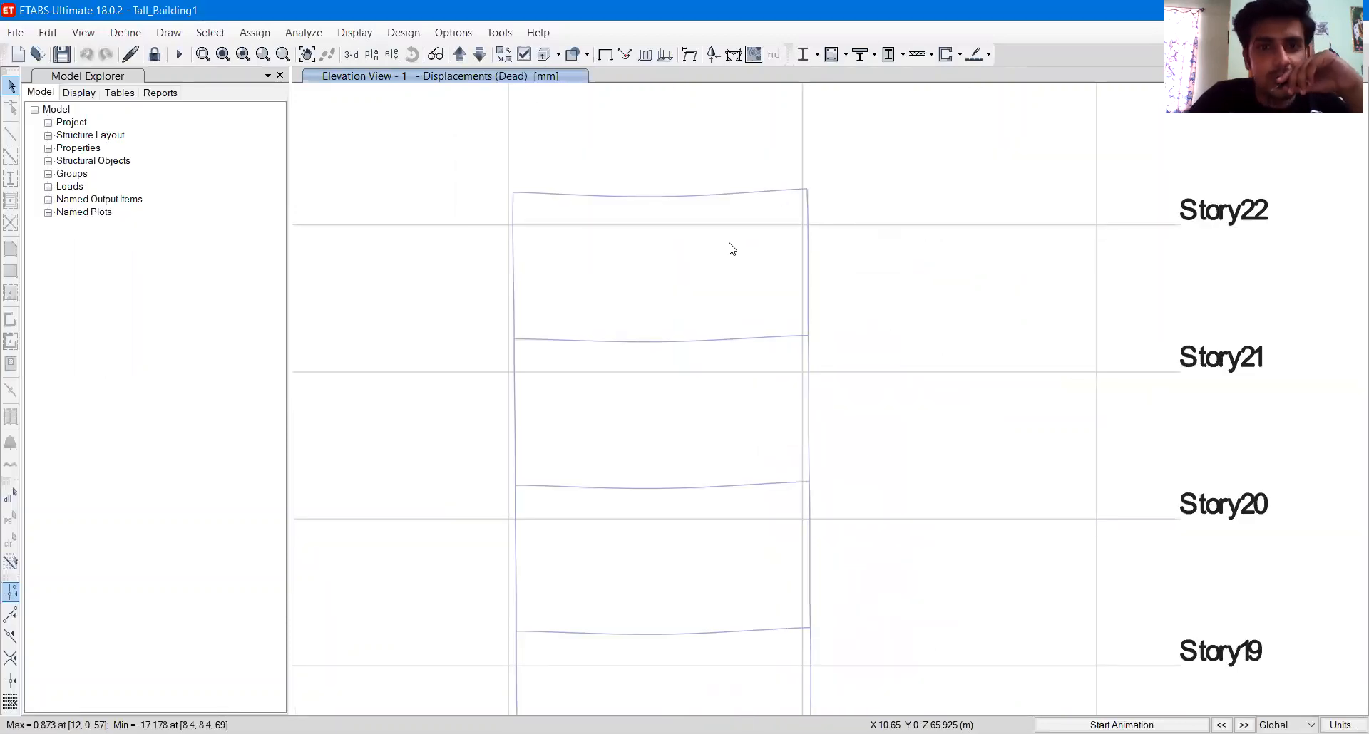
{"action": "scroll", "coordinate": [713, 307], "scroll_direction": "down", "scroll_amount": 9}
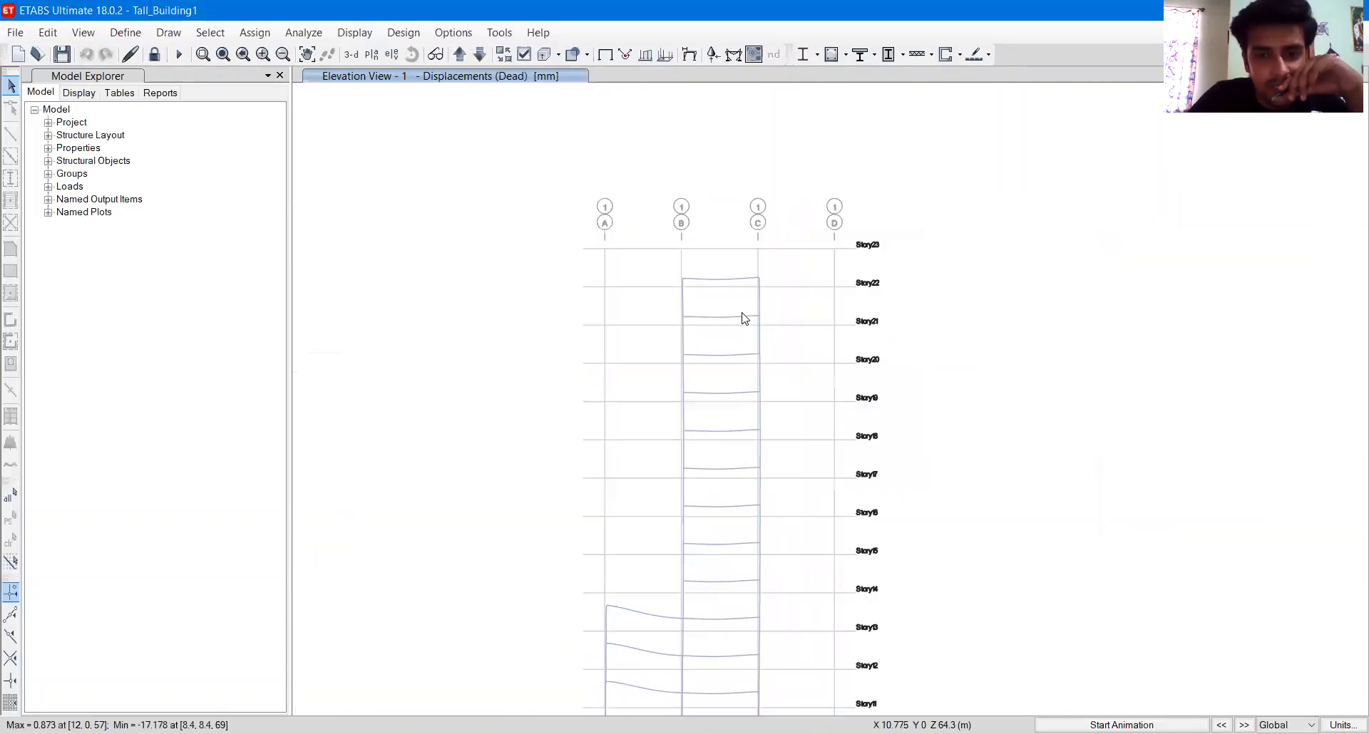
- Inspect the dead-load displacement values at the top joint of the column on grid line A in the grid line 1 elevation
{"action": "scroll", "coordinate": [708, 497], "scroll_direction": "up", "scroll_amount": 5}
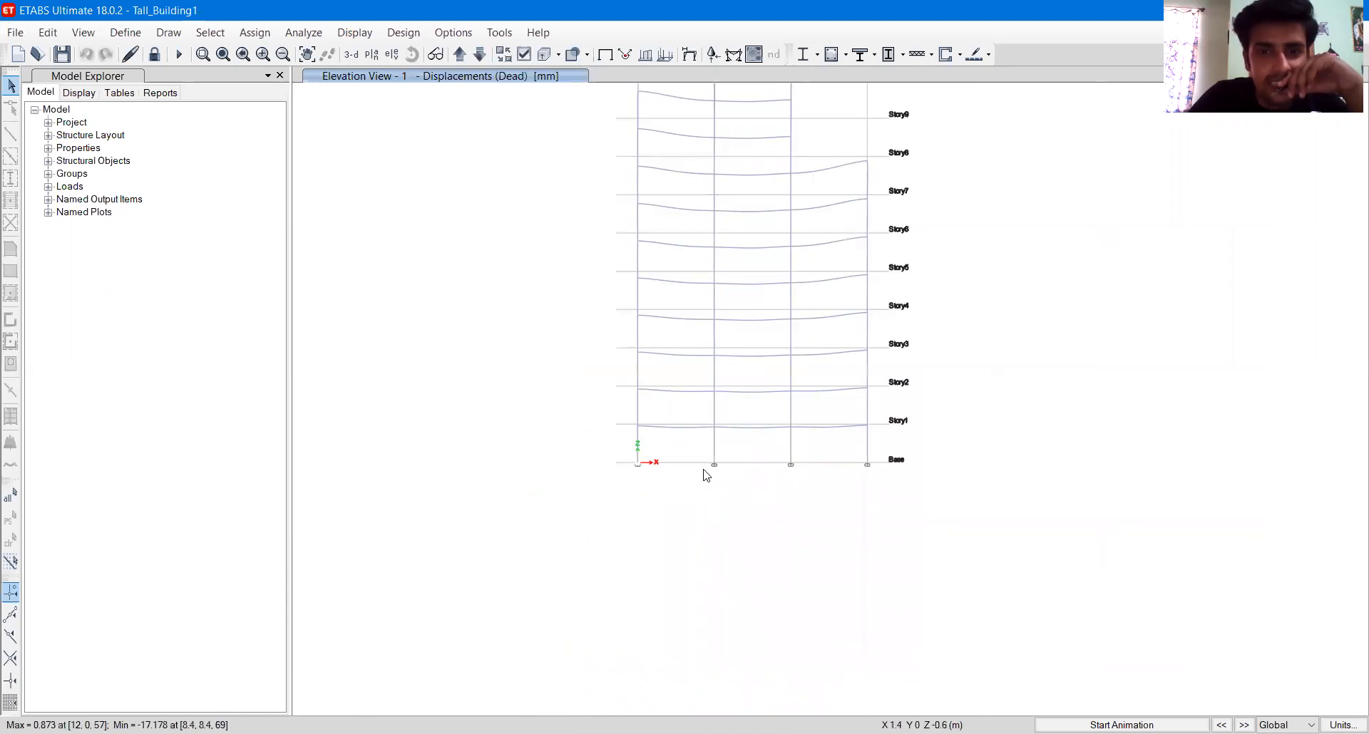
{"action": "middle_click_drag", "start_coordinate": [788, 244], "coordinate": [715, 492]}
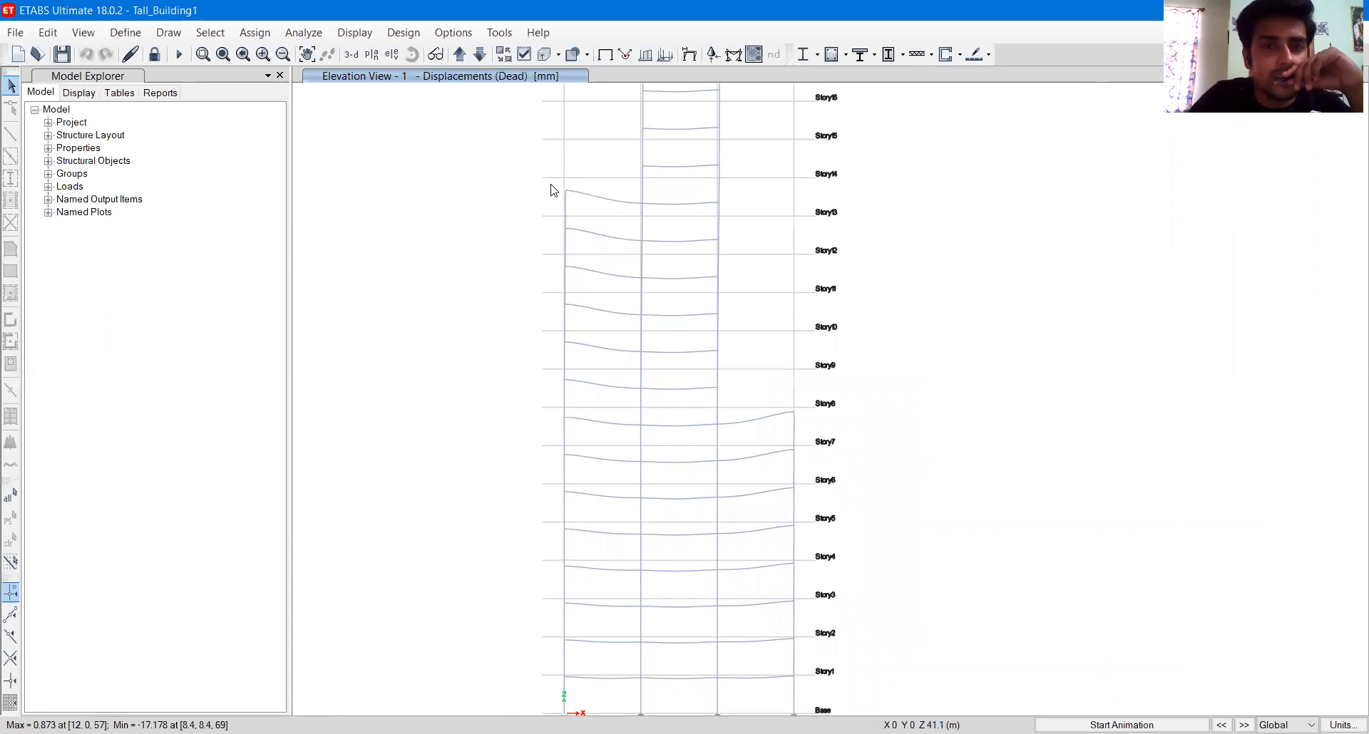
{"action": "scroll", "coordinate": [556, 193], "scroll_direction": "up", "scroll_amount": 3}
{"action": "scroll", "coordinate": [615, 224], "scroll_direction": "up", "scroll_amount": 3}
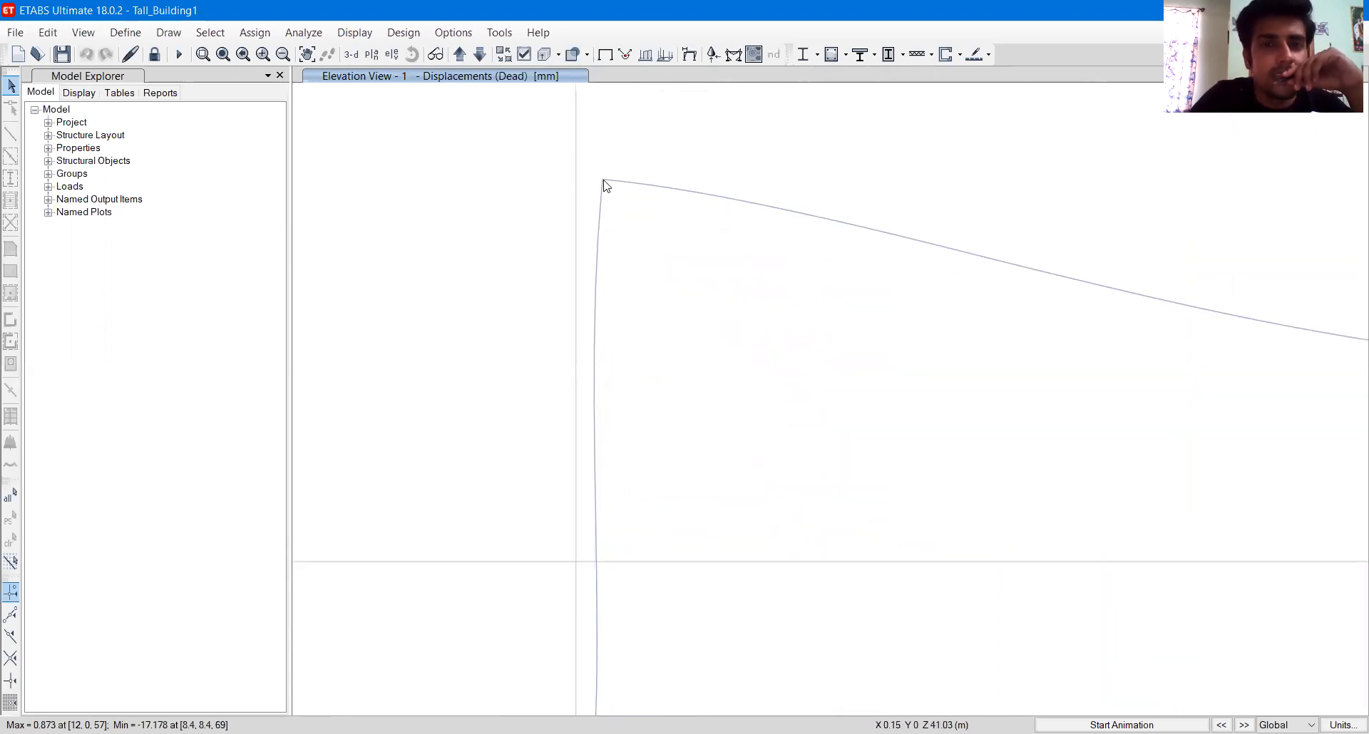
{"action": "right_click", "coordinate": [601, 185]}
{"action": "key", "text": "Escape"}
- Examine the dead-load deformed beam and column joints along grid lines A and C in the grid line 1 elevation
{"action": "scroll", "coordinate": [603, 187], "scroll_direction": "down", "scroll_amount": 5}
{"action": "scroll", "coordinate": [608, 422], "scroll_direction": "up", "scroll_amount": 4}
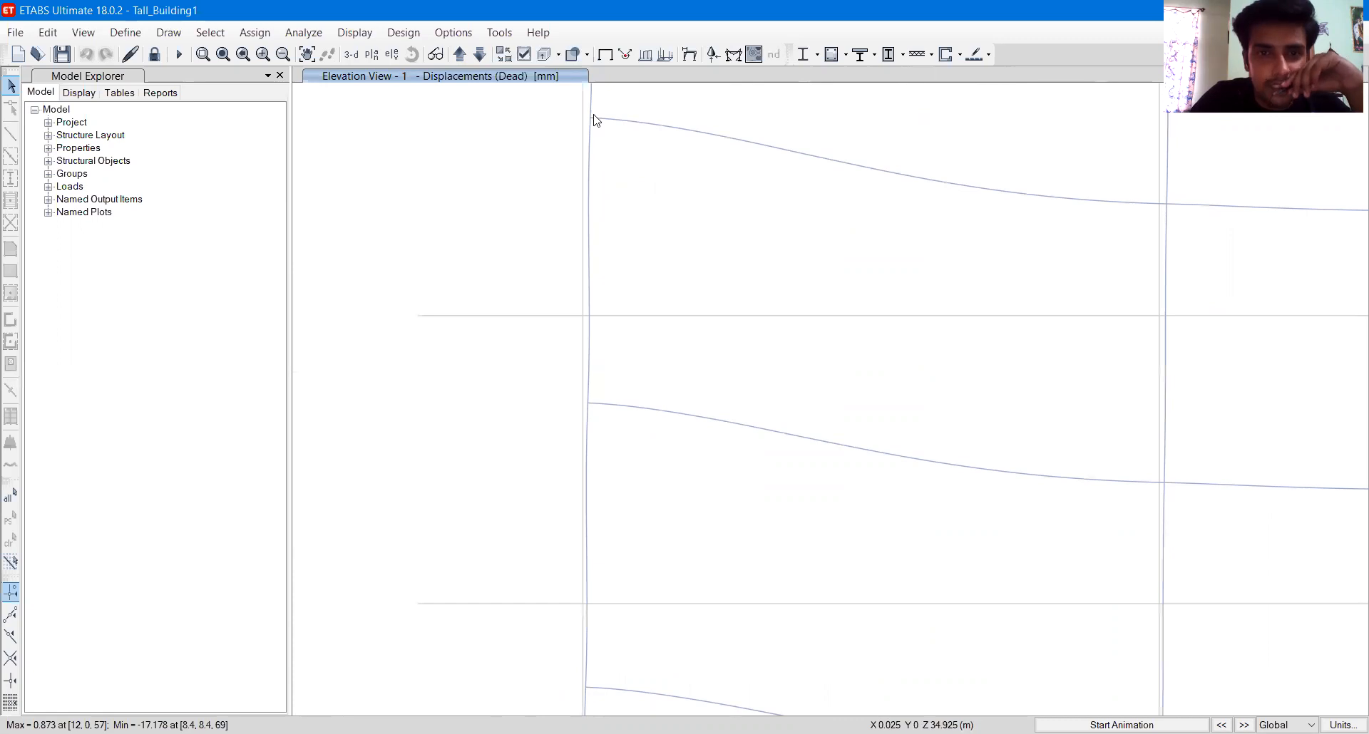
{"action": "scroll", "coordinate": [590, 363], "scroll_direction": "up", "scroll_amount": 3}
{"action": "scroll", "coordinate": [569, 408], "scroll_direction": "down", "scroll_amount": 3}
{"action": "scroll", "coordinate": [583, 560], "scroll_direction": "up", "scroll_amount": 3}
{"action": "scroll", "coordinate": [614, 605], "scroll_direction": "down", "scroll_amount": 3}
{"action": "scroll", "coordinate": [596, 510], "scroll_direction": "up", "scroll_amount": 3}
{"action": "scroll", "coordinate": [598, 611], "scroll_direction": "down", "scroll_amount": 3}
{"action": "scroll", "coordinate": [590, 406], "scroll_direction": "up", "scroll_amount": 3}
{"action": "scroll", "coordinate": [583, 376], "scroll_direction": "up", "scroll_amount": 2}
{"action": "scroll", "coordinate": [569, 235], "scroll_direction": "down", "scroll_amount": 7}
{"action": "scroll", "coordinate": [589, 199], "scroll_direction": "up", "scroll_amount": 8}
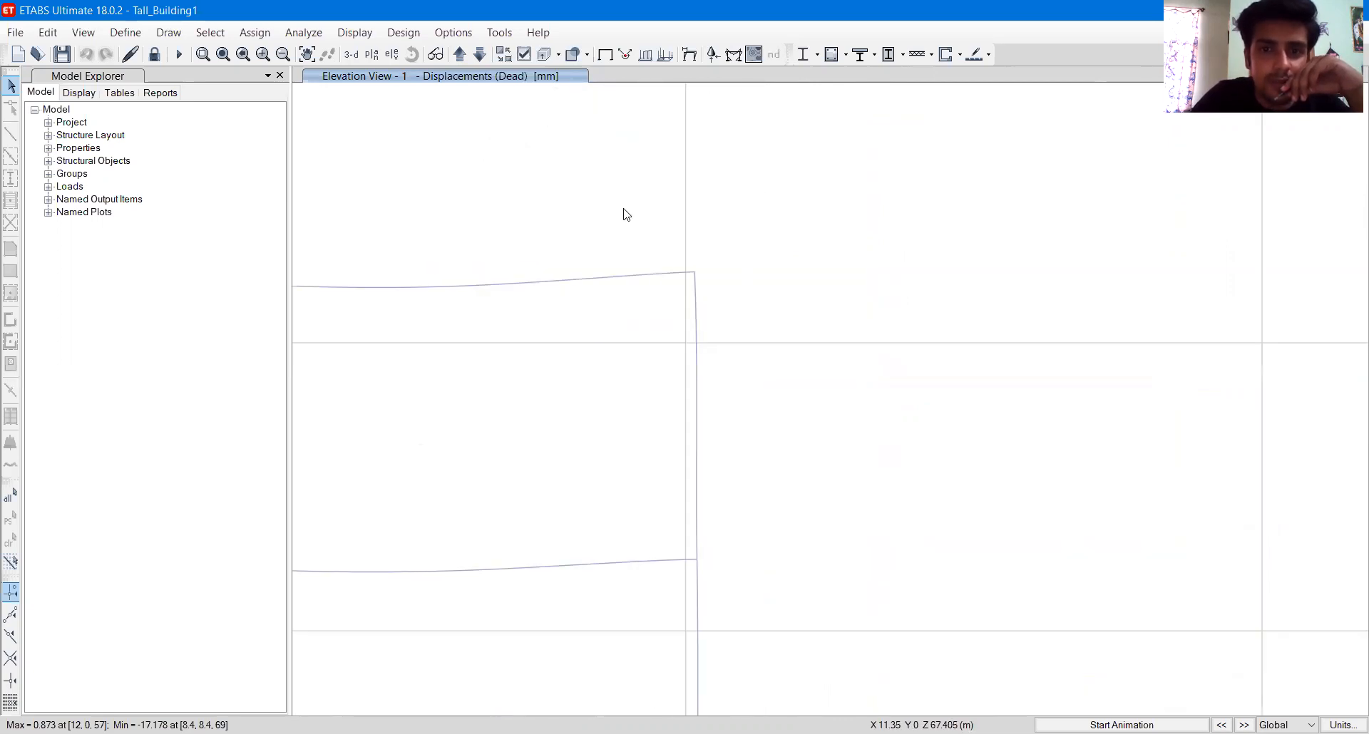
{"action": "scroll", "coordinate": [626, 215], "scroll_direction": "down", "scroll_amount": 8}
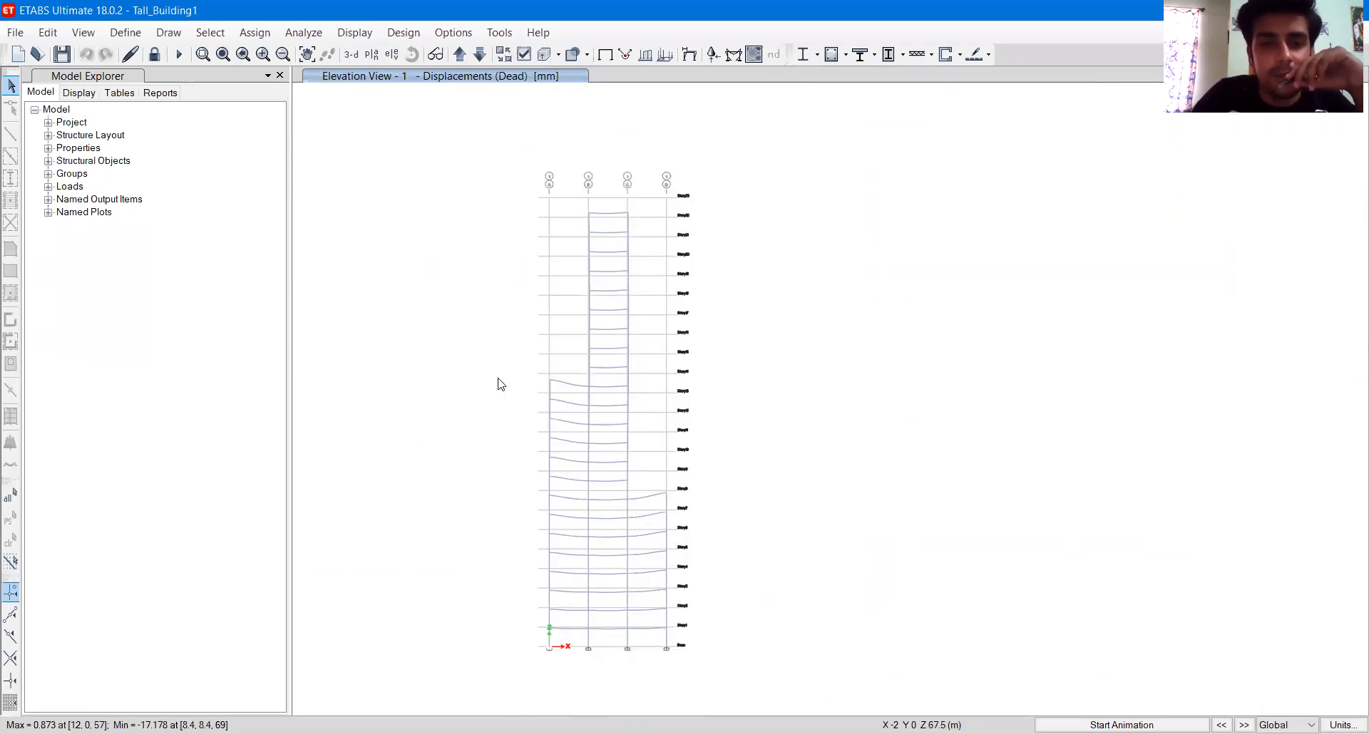
- Show the elevation view along grid line A and examine the dead-load deformed shape around Story18
{"action": "left_click", "coordinate": [392, 57]}
{"action": "left_click", "coordinate": [745, 589]}
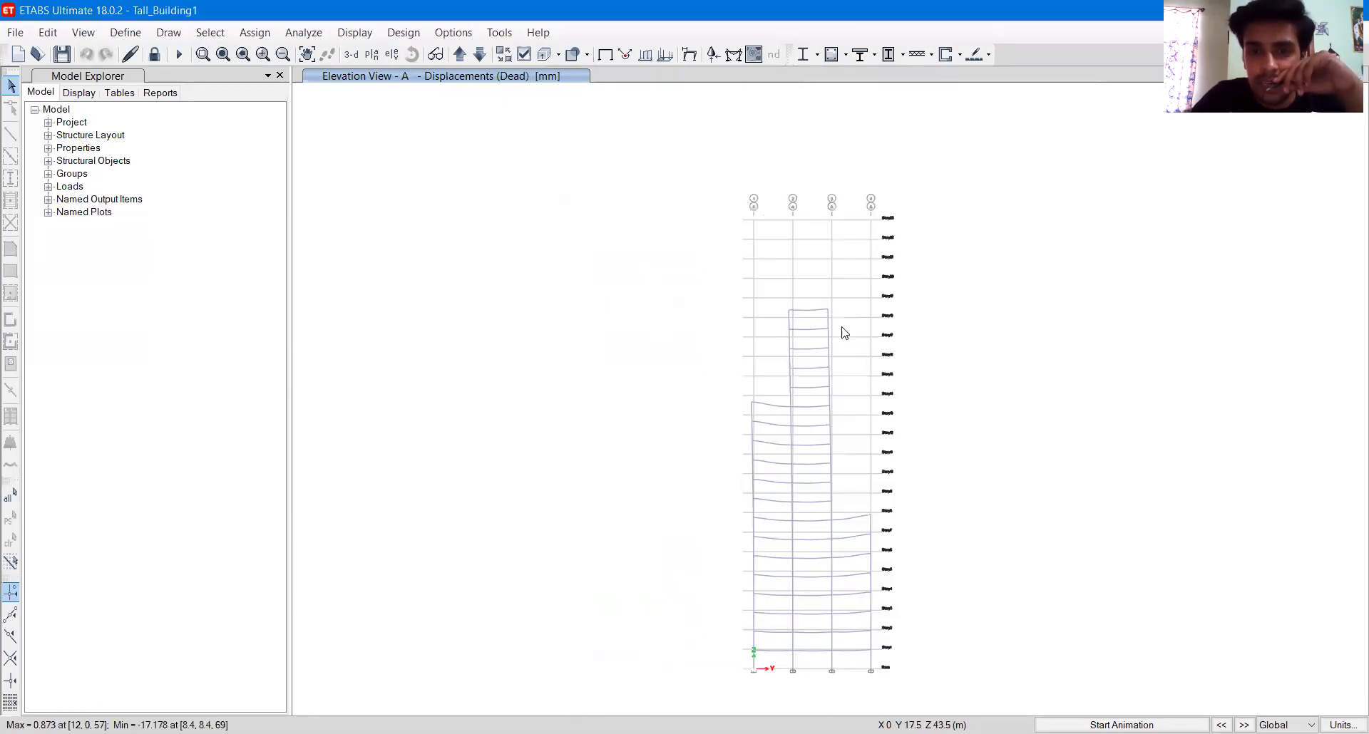
{"action": "scroll", "coordinate": [839, 335], "scroll_direction": "up", "scroll_amount": 4}
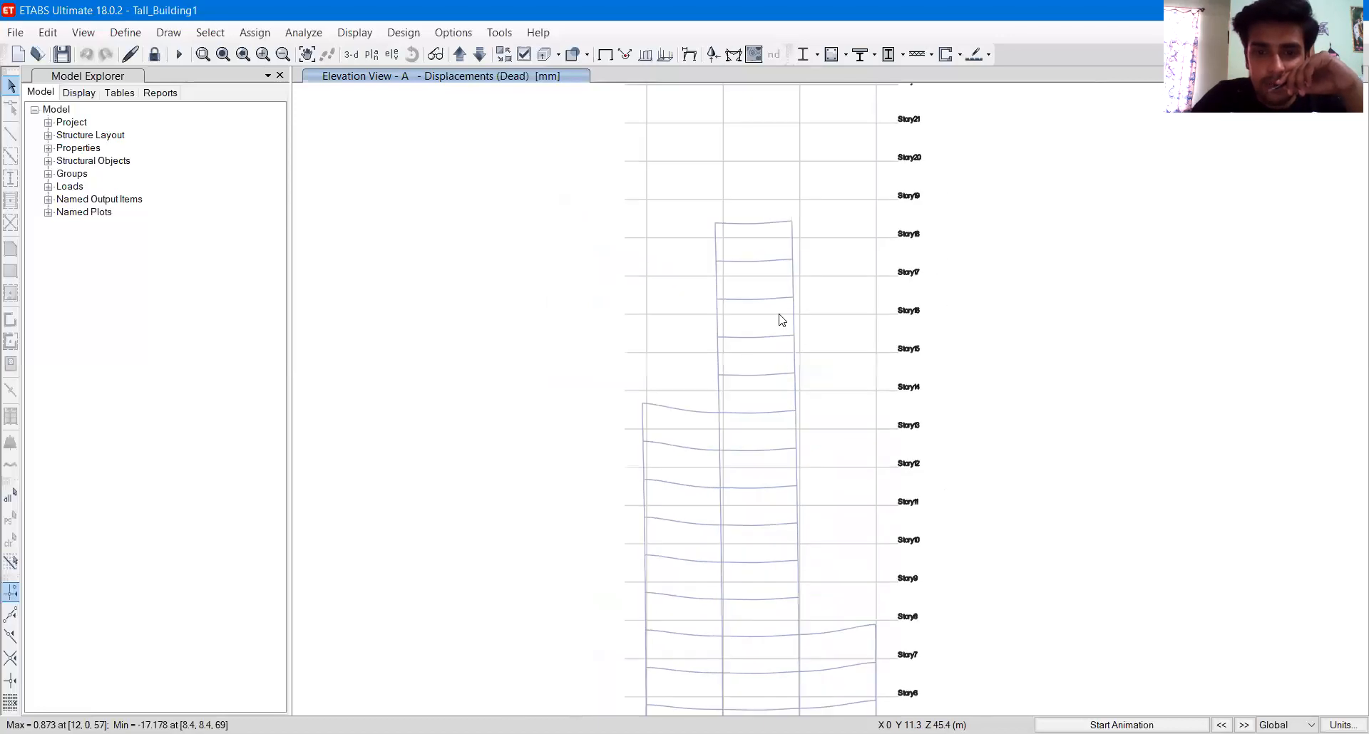
{"action": "scroll", "coordinate": [634, 574], "scroll_direction": "down", "scroll_amount": 4}
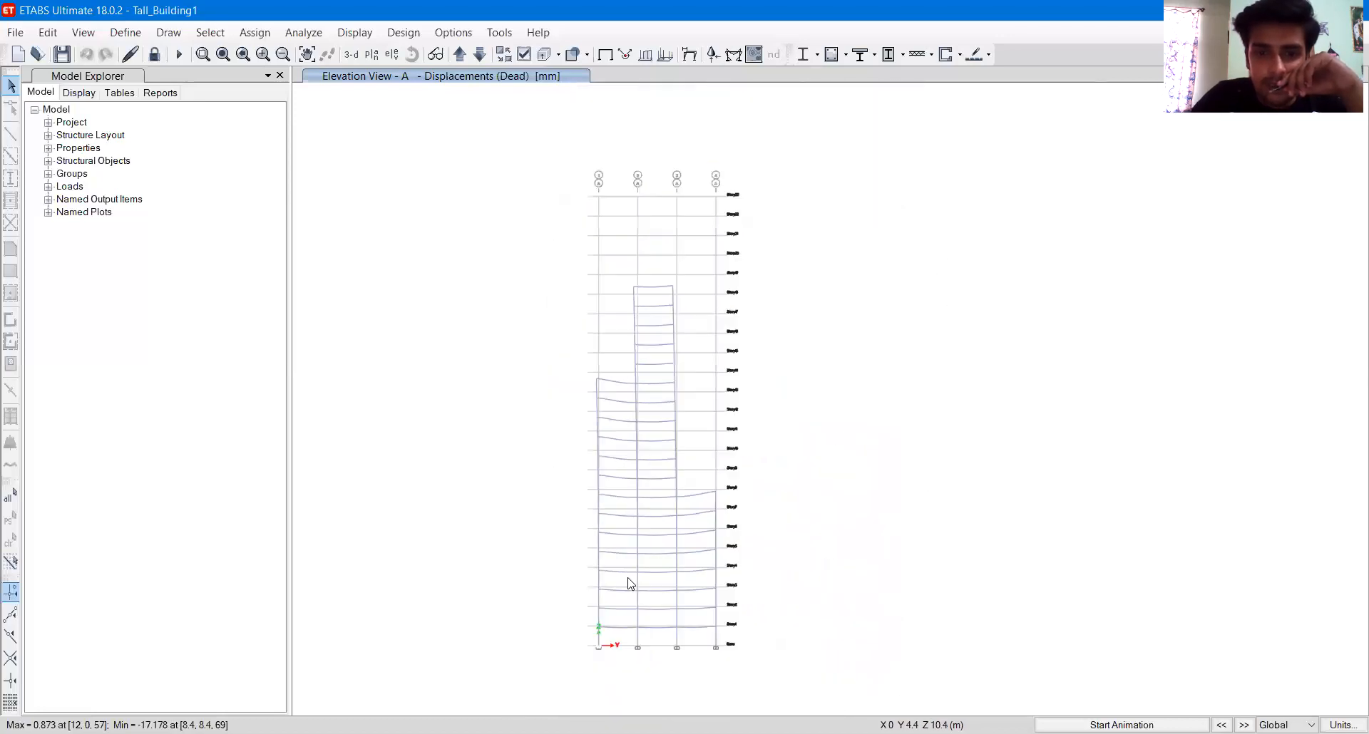
{"action": "scroll", "coordinate": [670, 288], "scroll_direction": "up", "scroll_amount": 4}
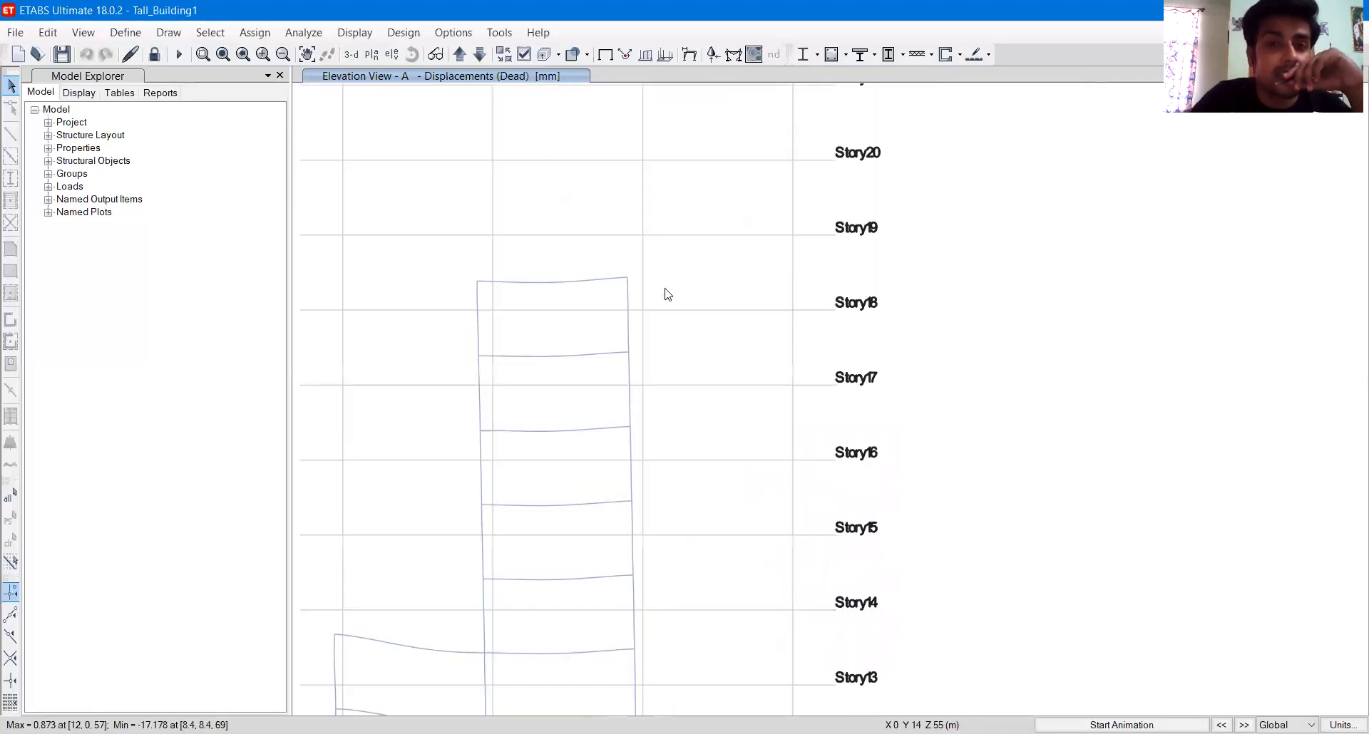
{"action": "scroll", "coordinate": [625, 283], "scroll_direction": "up", "scroll_amount": 2}
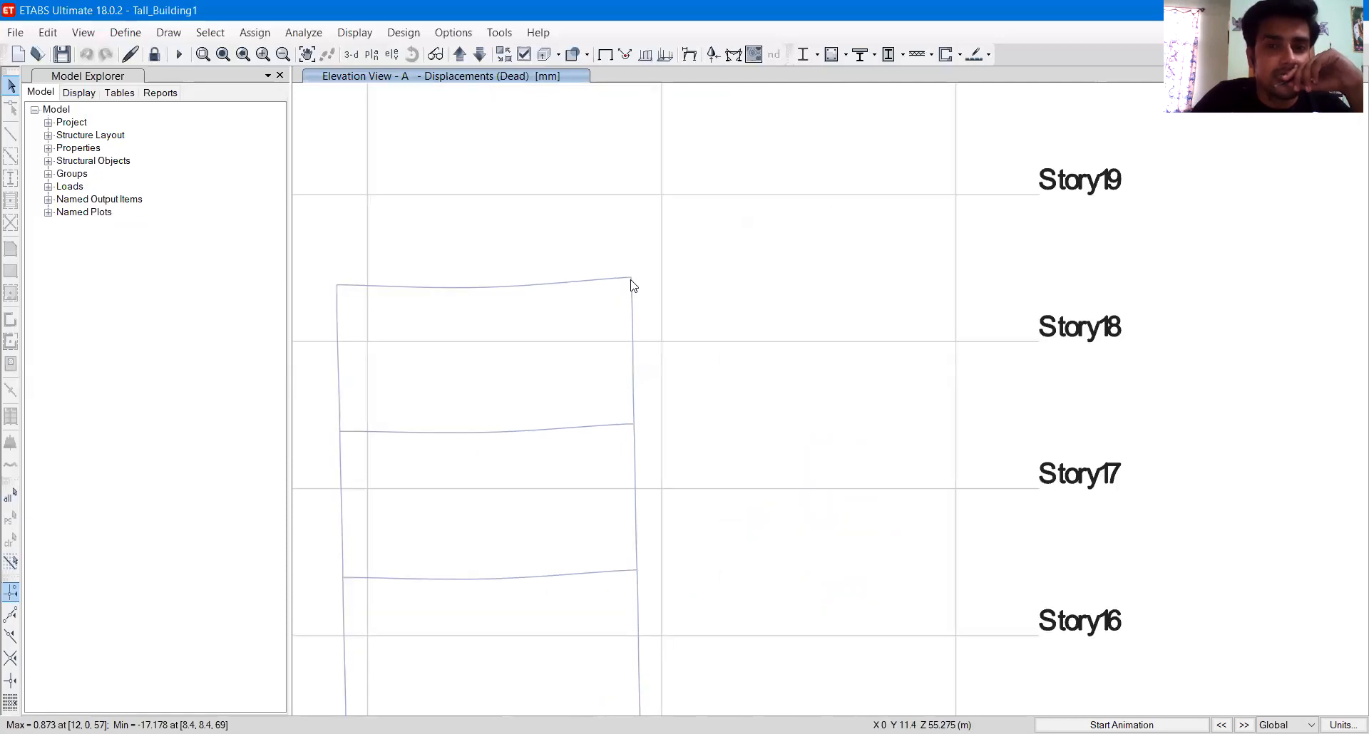
{"action": "scroll", "coordinate": [626, 299], "scroll_direction": "down", "scroll_amount": 6}
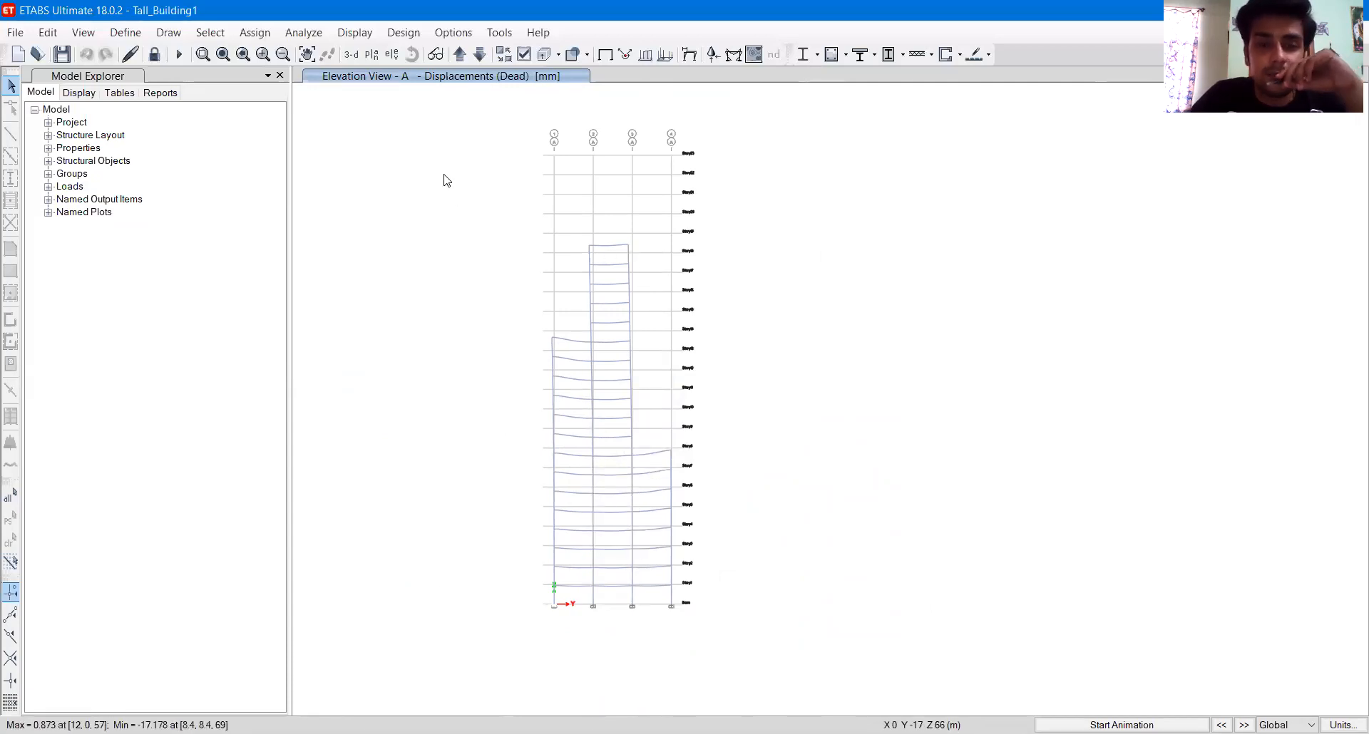
- Display the maximum story displacement response plot for load combination DCon12
{"action": "left_click", "coordinate": [305, 33]}
{"action": "left_click", "coordinate": [307, 34]}
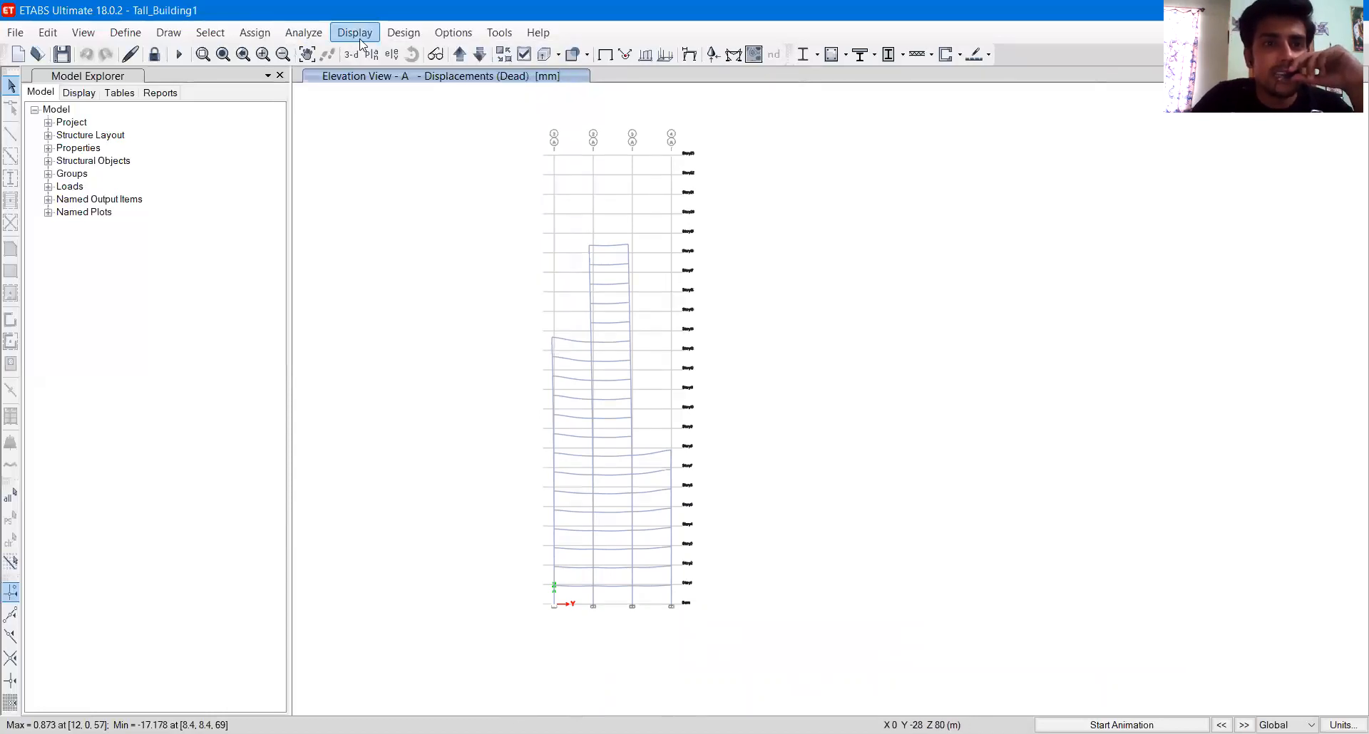
{"action": "left_click", "coordinate": [362, 39]}
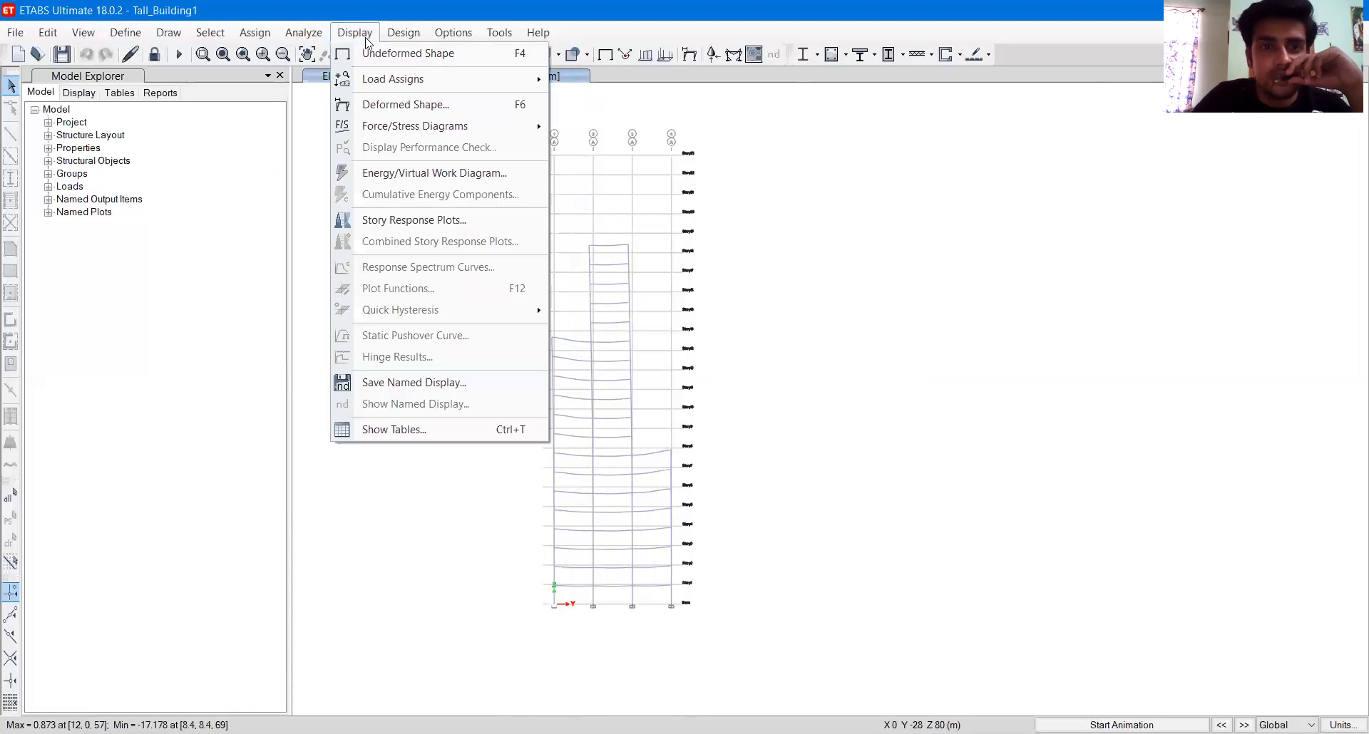
{"action": "left_click", "coordinate": [419, 219]}
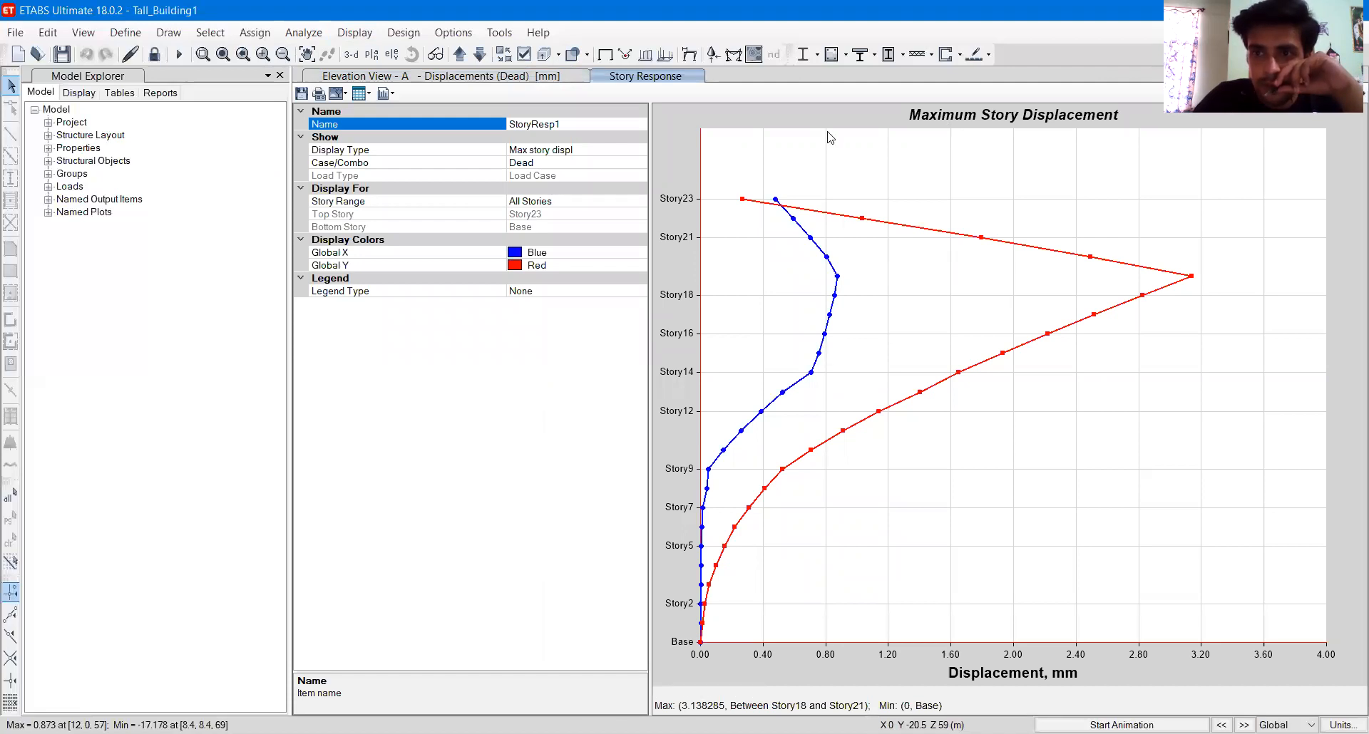
{"action": "left_click", "coordinate": [550, 164]}
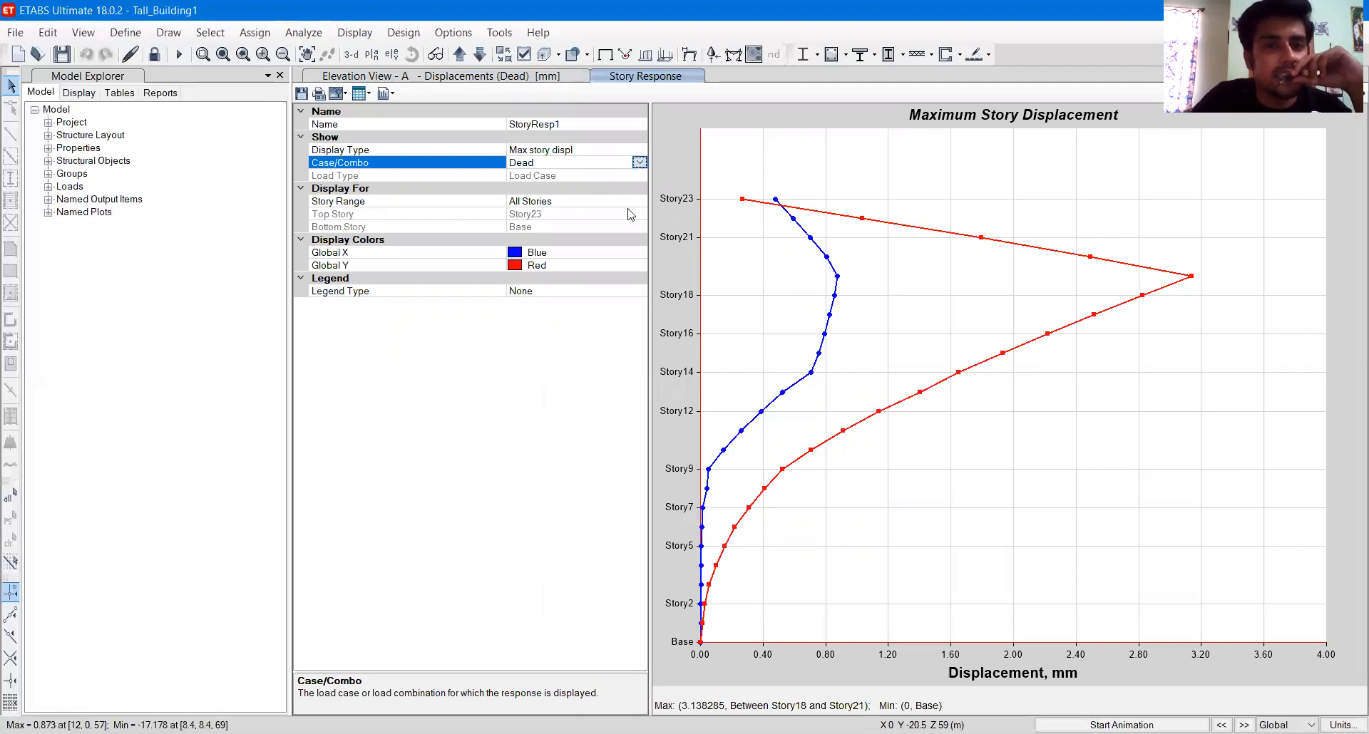
{"action": "left_click", "coordinate": [638, 163]}
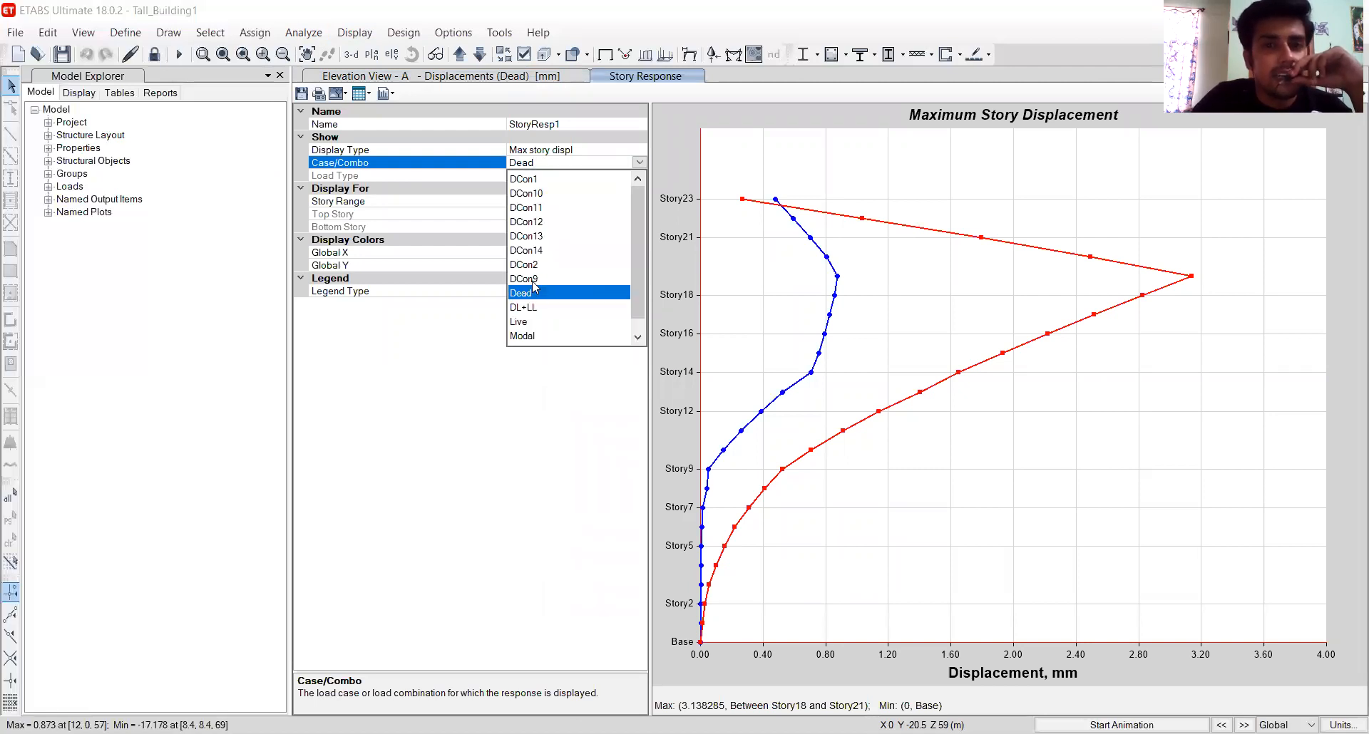
{"action": "left_click", "coordinate": [527, 221]}
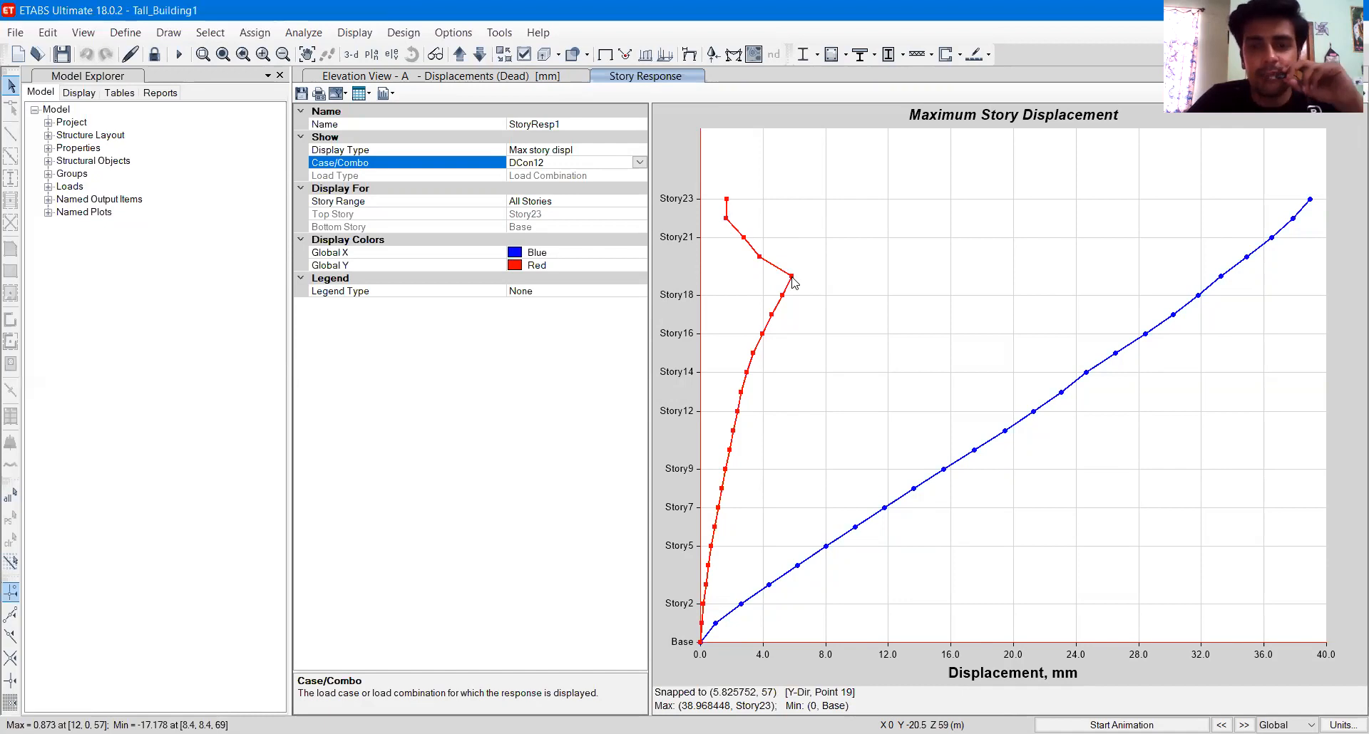
- Compare the maximum story displacement plots for combinations DCon14, DCon12, DL+LL and DCon1
{"action": "left_click", "coordinate": [639, 162]}
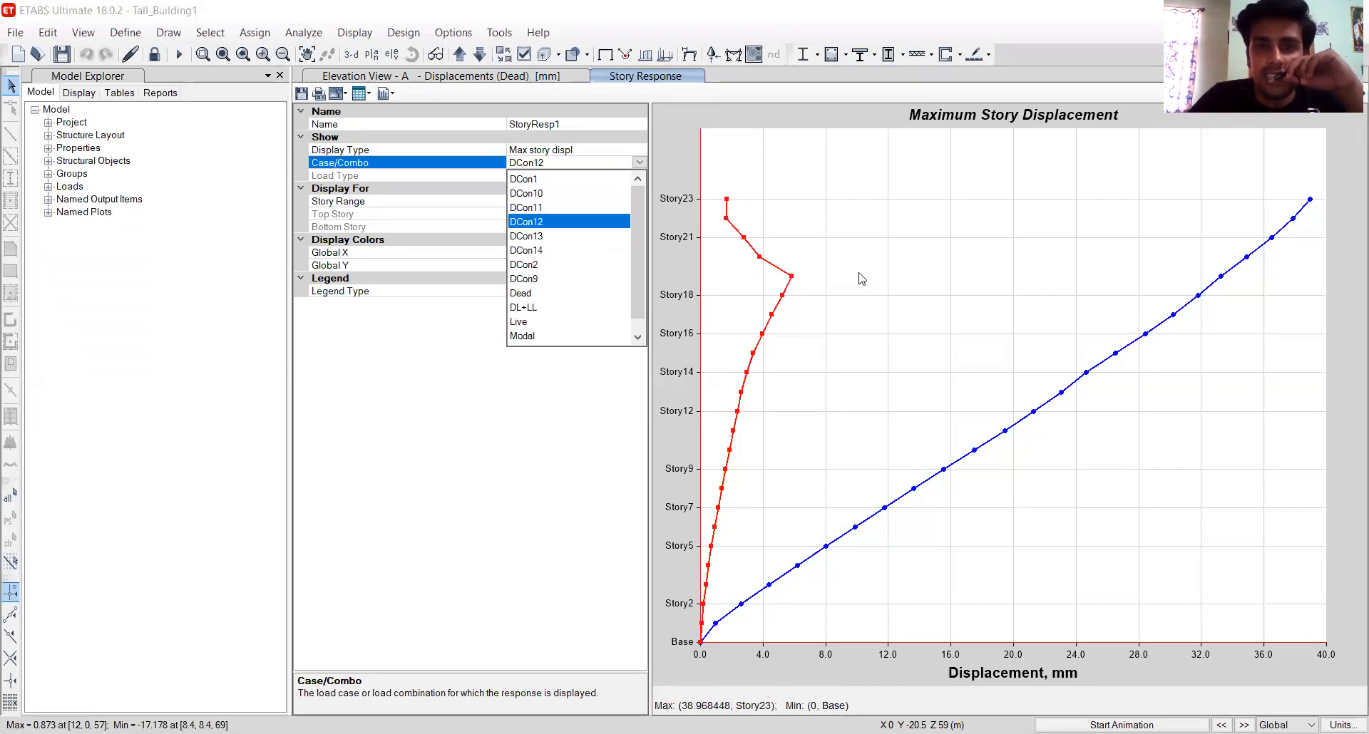
{"action": "left_click", "coordinate": [554, 250]}
{"action": "left_click", "coordinate": [639, 162]}
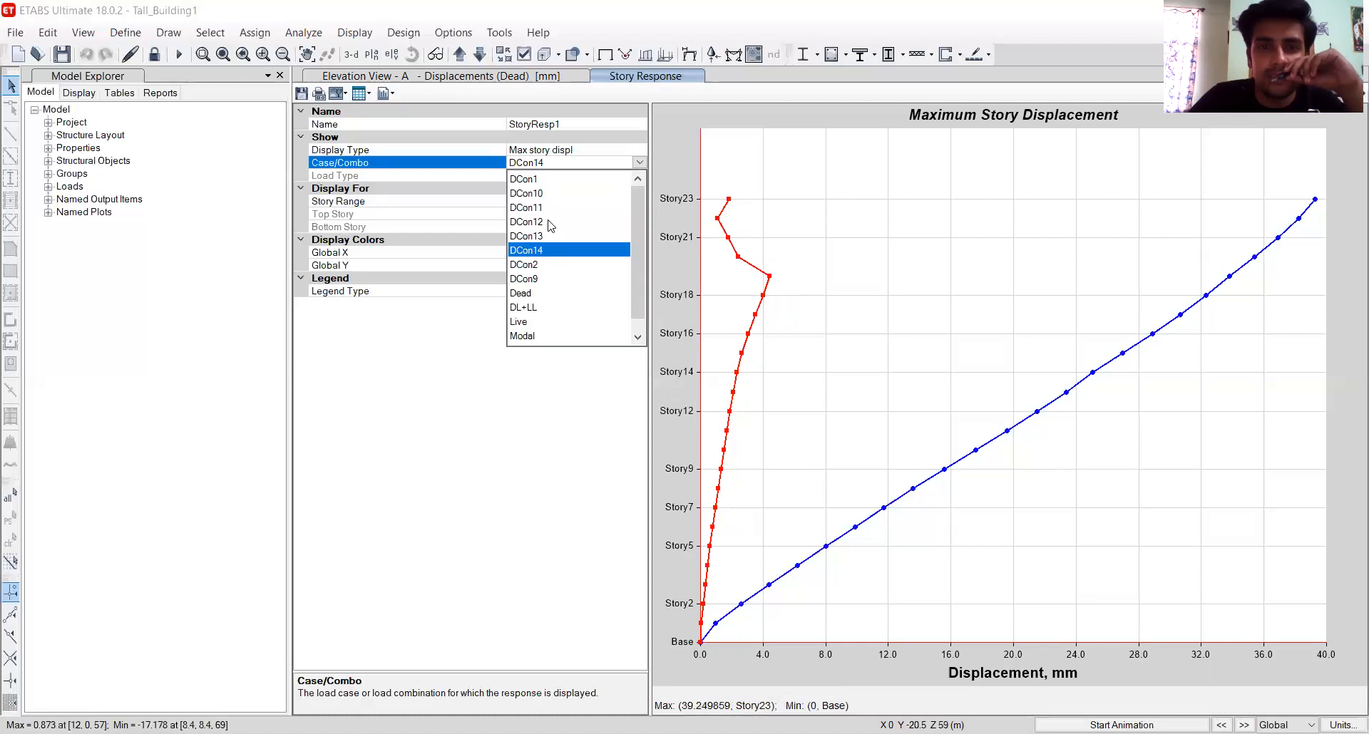
{"action": "left_click", "coordinate": [553, 222]}
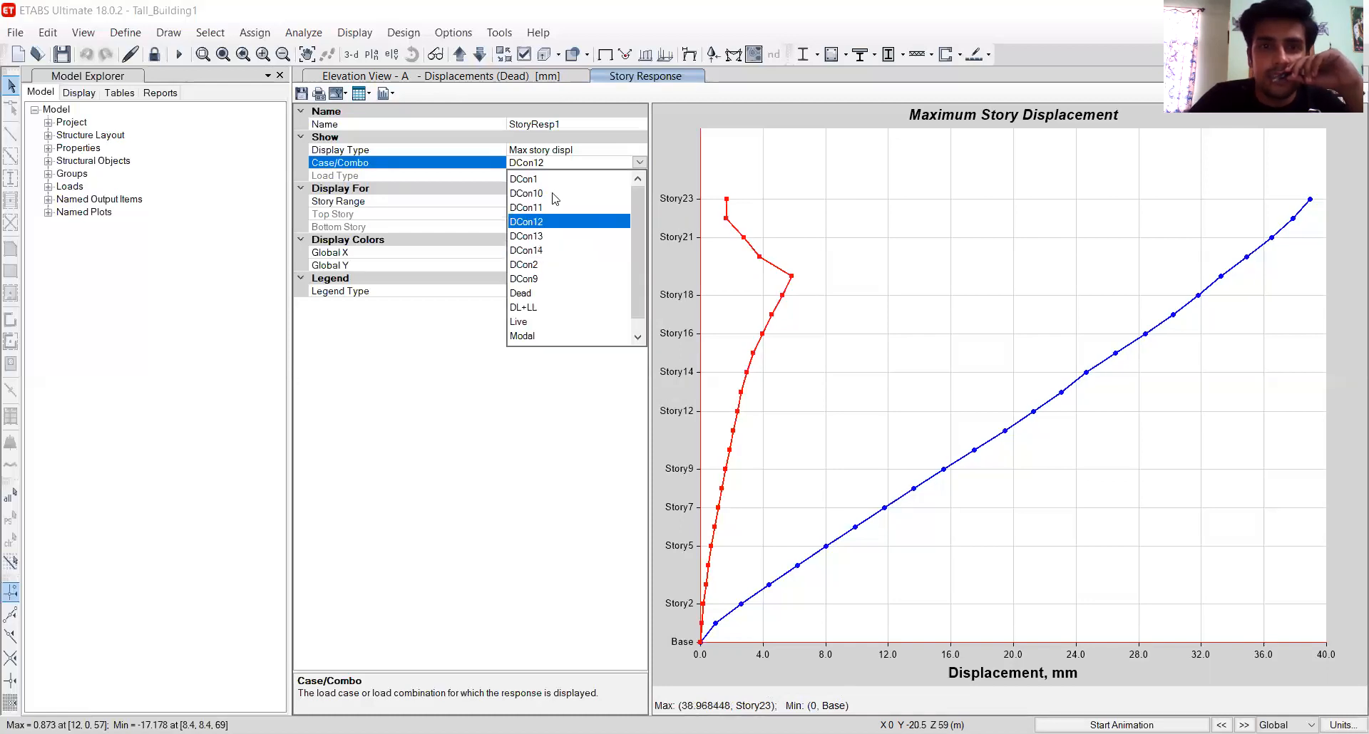
{"action": "left_click", "coordinate": [522, 308]}
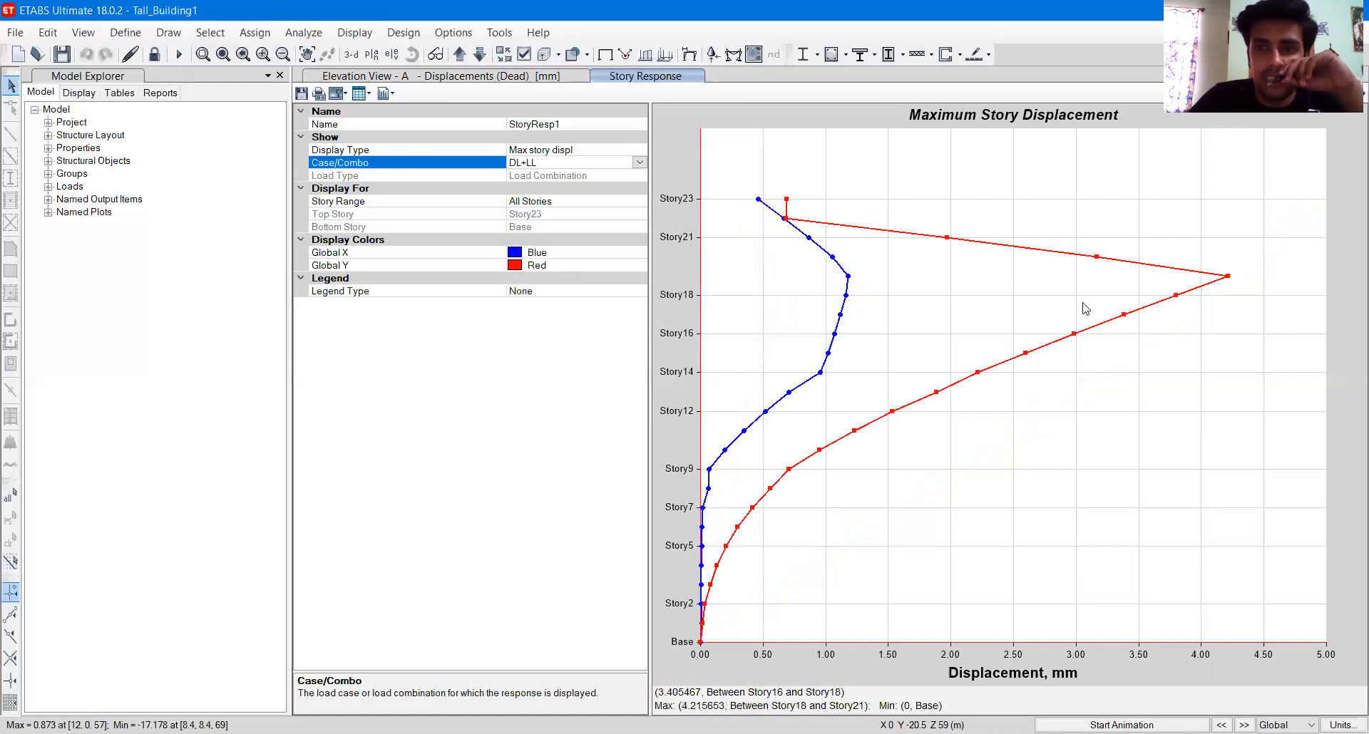
{"action": "left_click", "coordinate": [639, 163]}
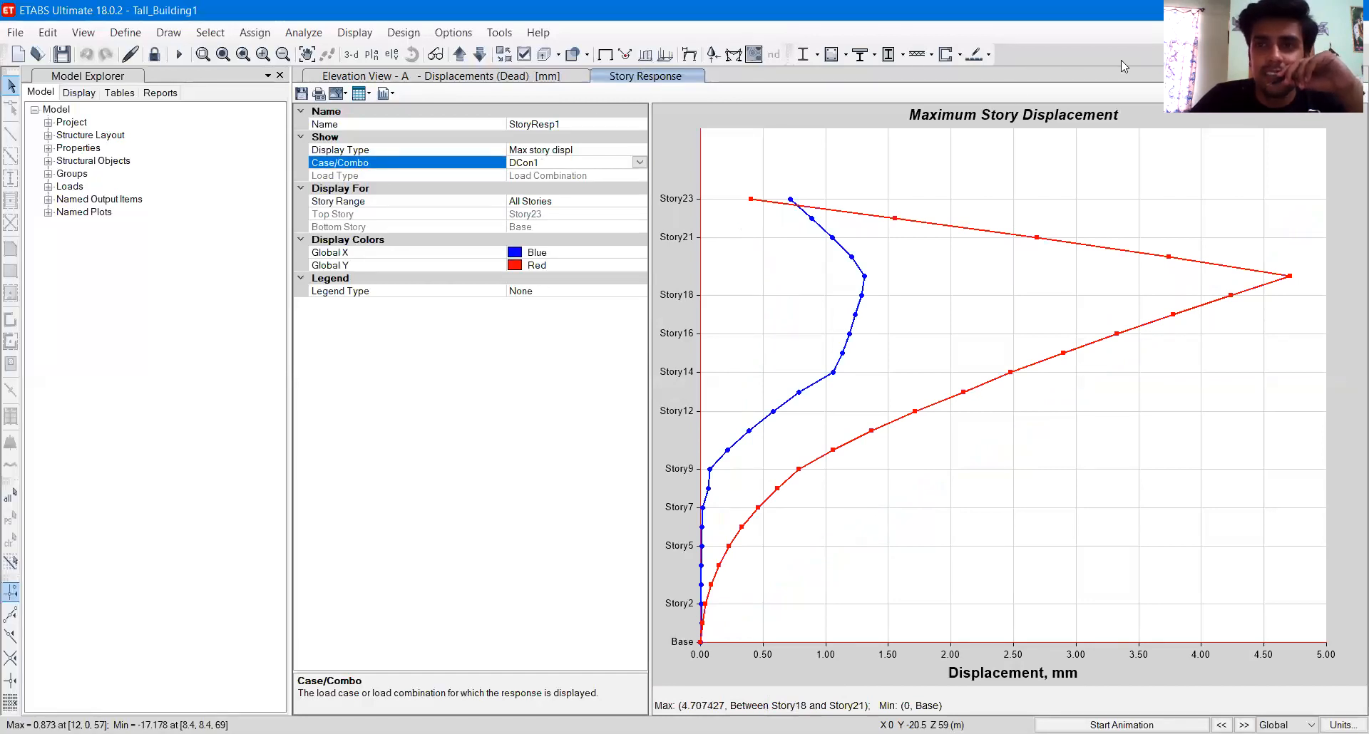
- Return to the grid line A elevation and examine the dead-load deformed shape of the middle and upper stories
{"action": "left_click", "coordinate": [473, 77]}
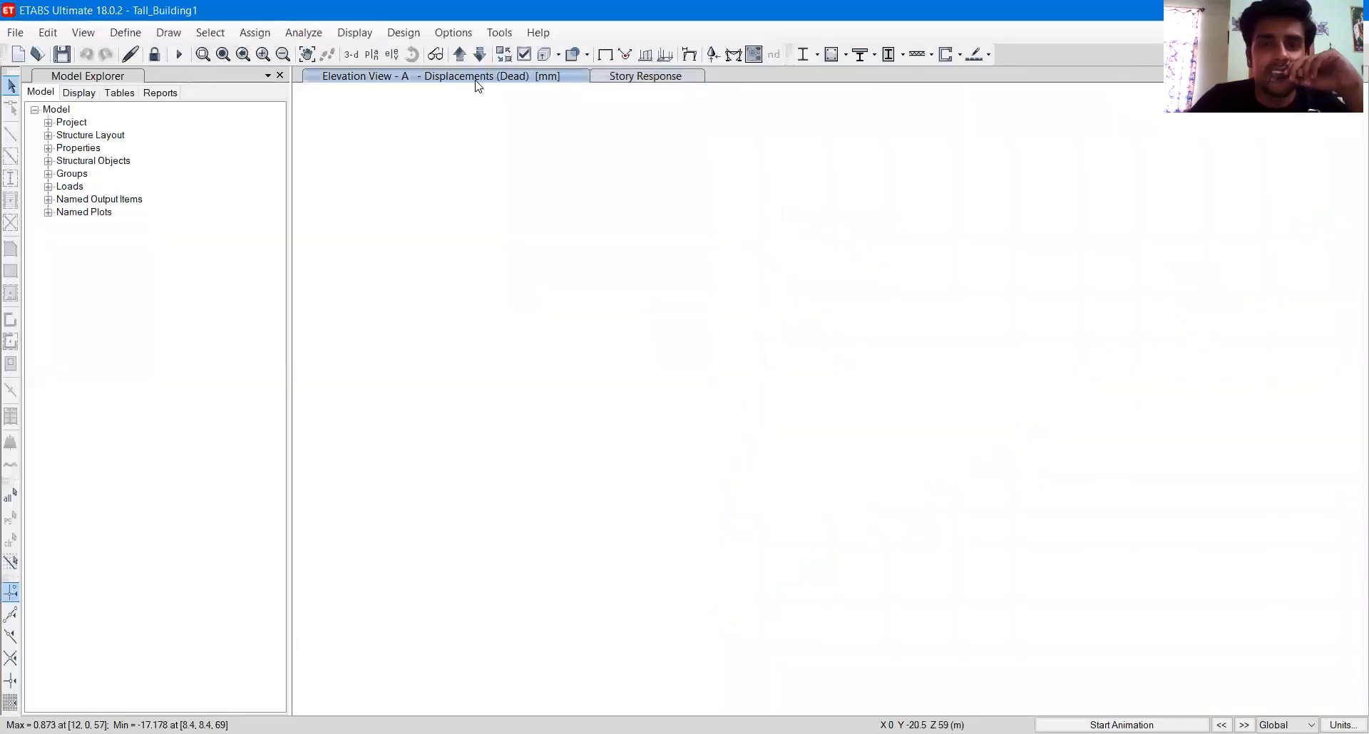
{"action": "scroll", "coordinate": [581, 241], "scroll_direction": "up", "scroll_amount": 3}
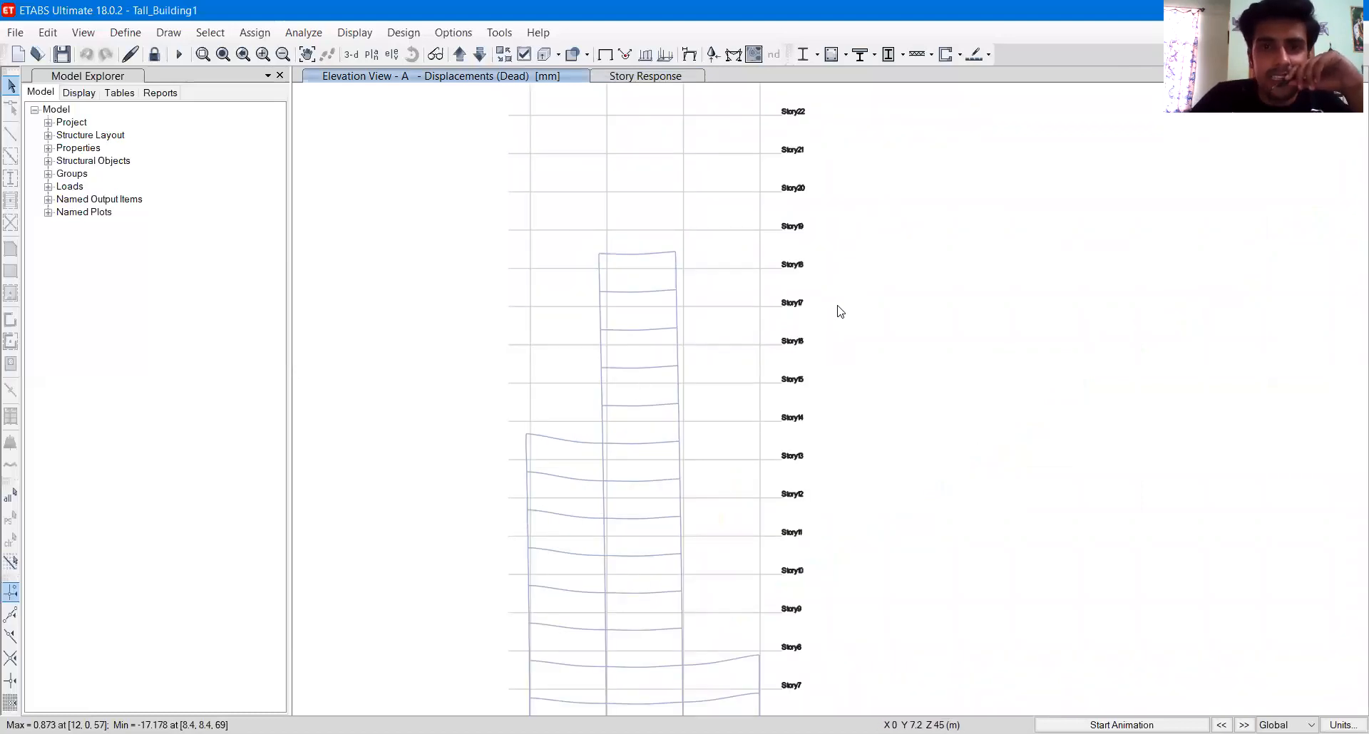
{"action": "mouse_move", "coordinate": [740, 326]}
{"action": "middle_mouse_down"}
{"action": "mouse_move", "coordinate": [750, 330]}
{"action": "mouse_move", "coordinate": [721, 225]}
{"action": "middle_mouse_up"}
{"action": "scroll", "coordinate": [674, 329], "scroll_direction": "down", "scroll_amount": 3}
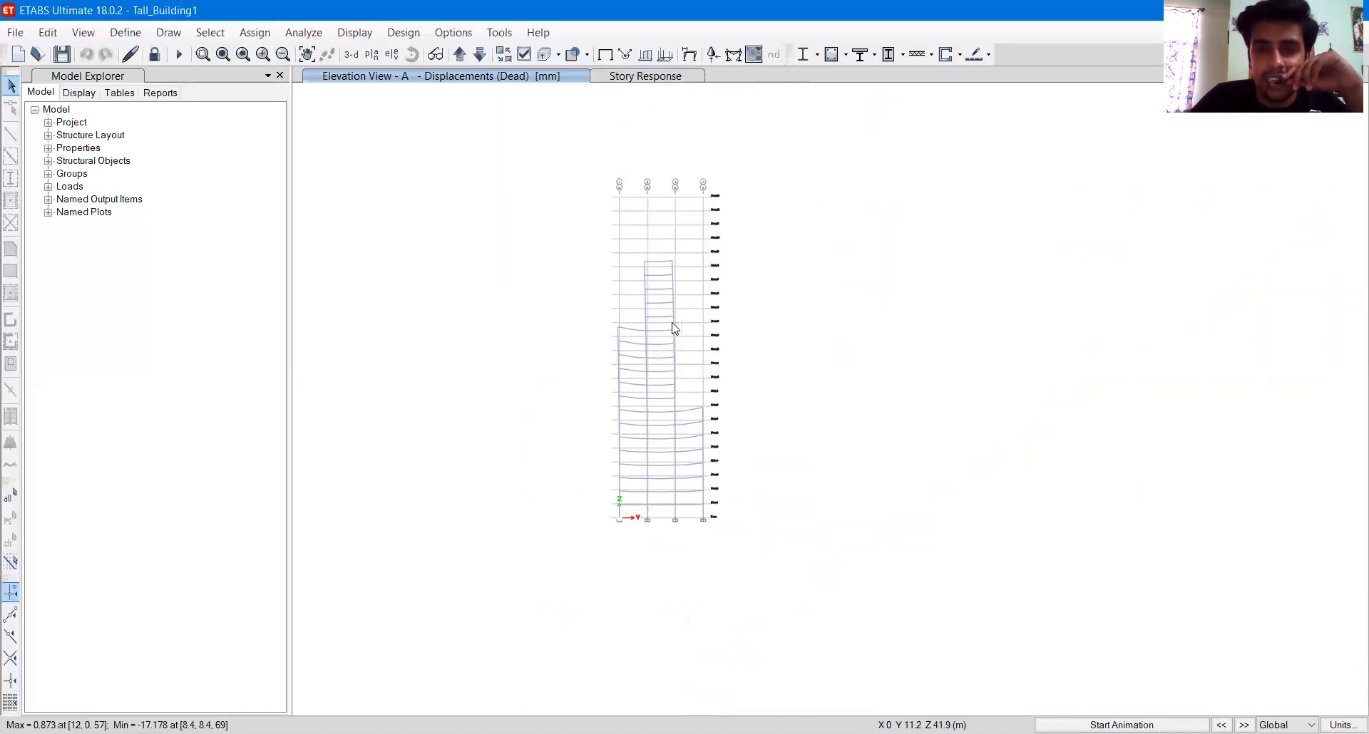
{"action": "scroll", "coordinate": [684, 335], "scroll_direction": "up", "scroll_amount": 3}
{"action": "middle_click_drag", "start_coordinate": [688, 339], "coordinate": [672, 293]}
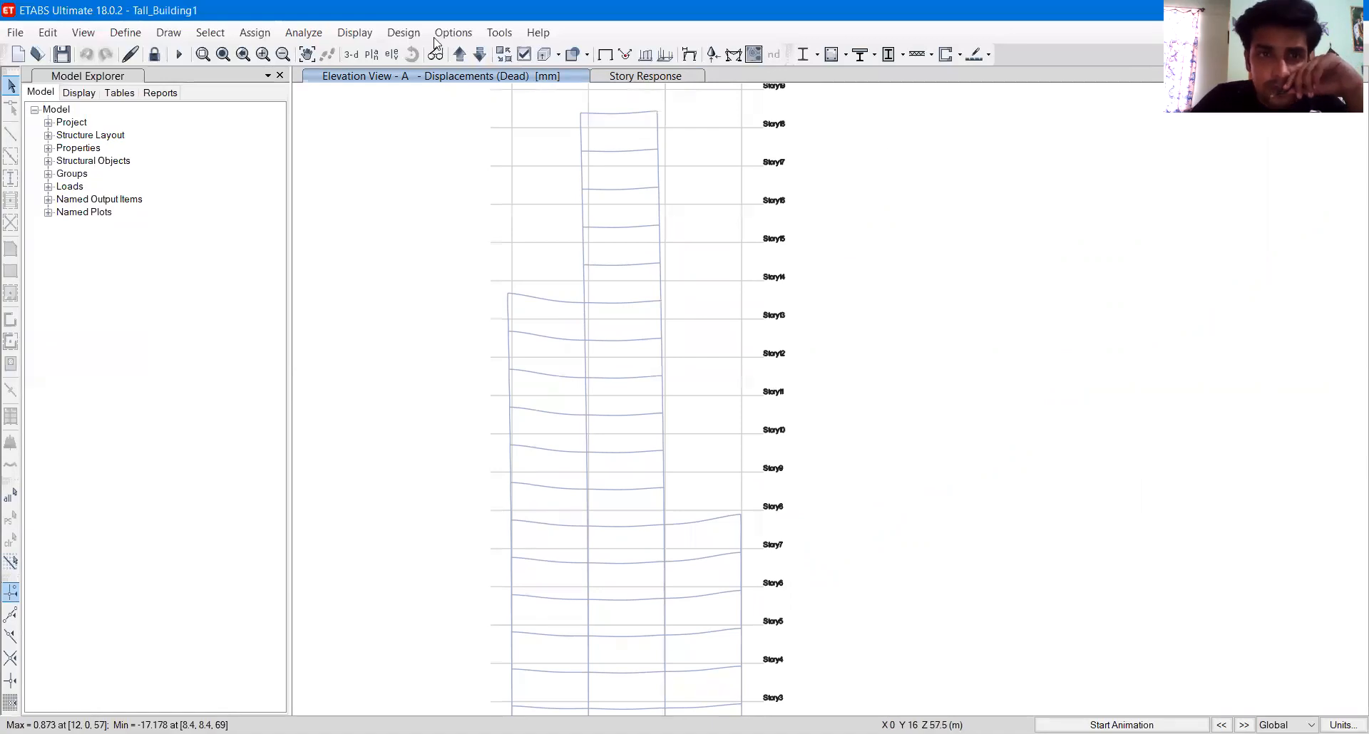
- Run the concrete frame design check and reiterate analysis and design for frames whose analysis and design sections differ
{"action": "left_click", "coordinate": [404, 33]}
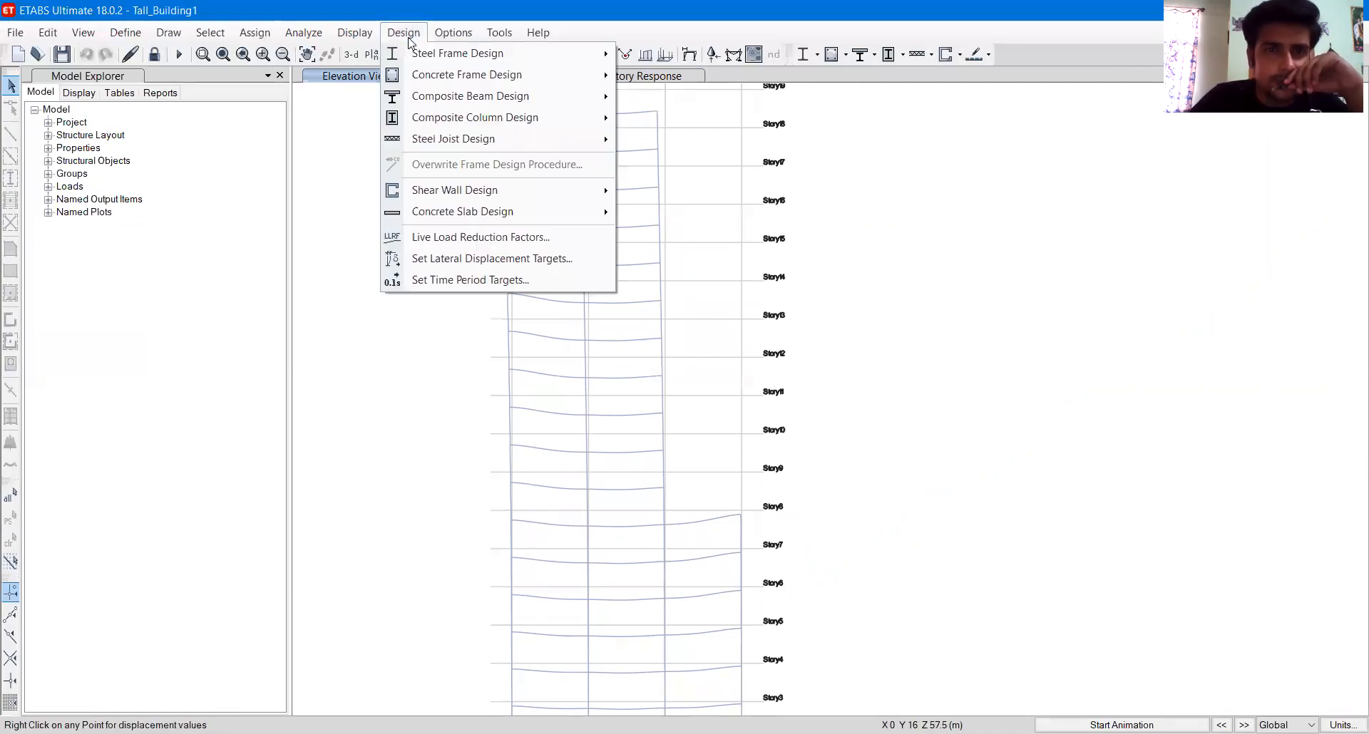
{"action": "mouse_move", "coordinate": [449, 76]}
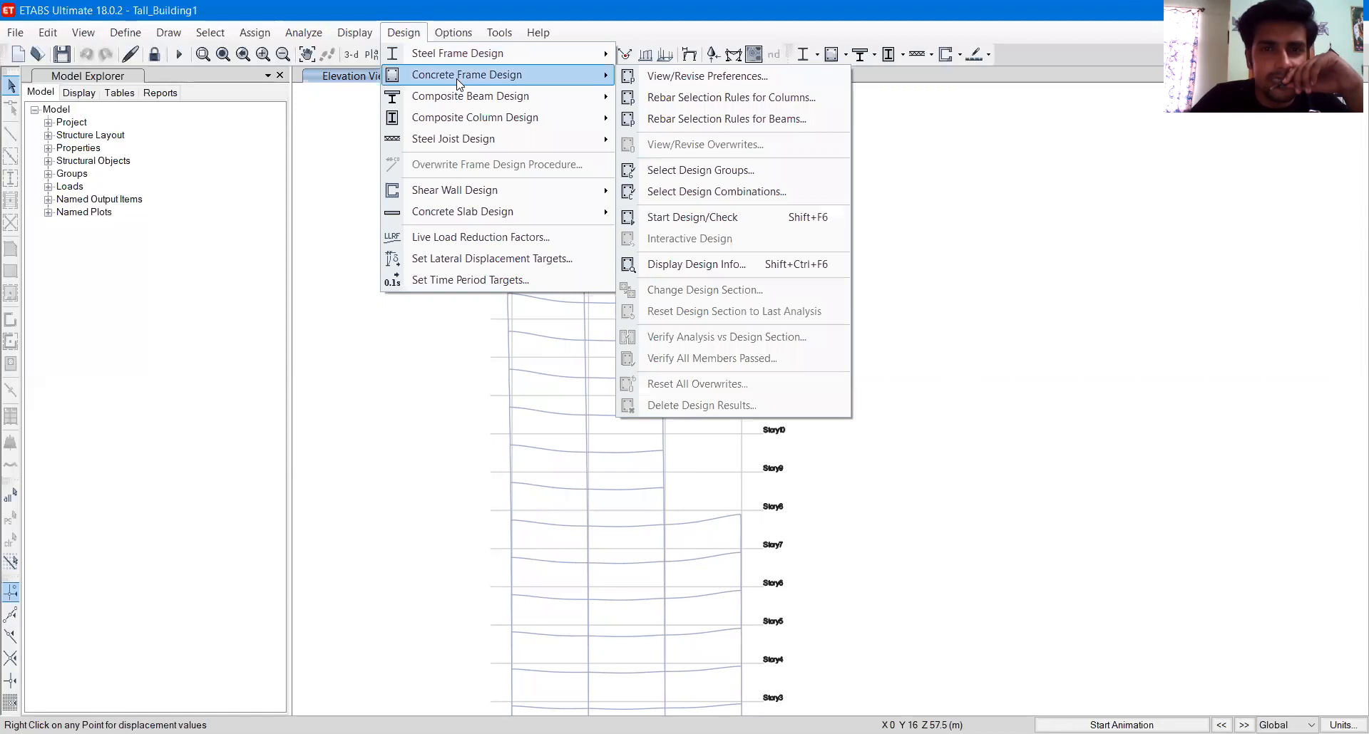
{"action": "left_click", "coordinate": [693, 227]}
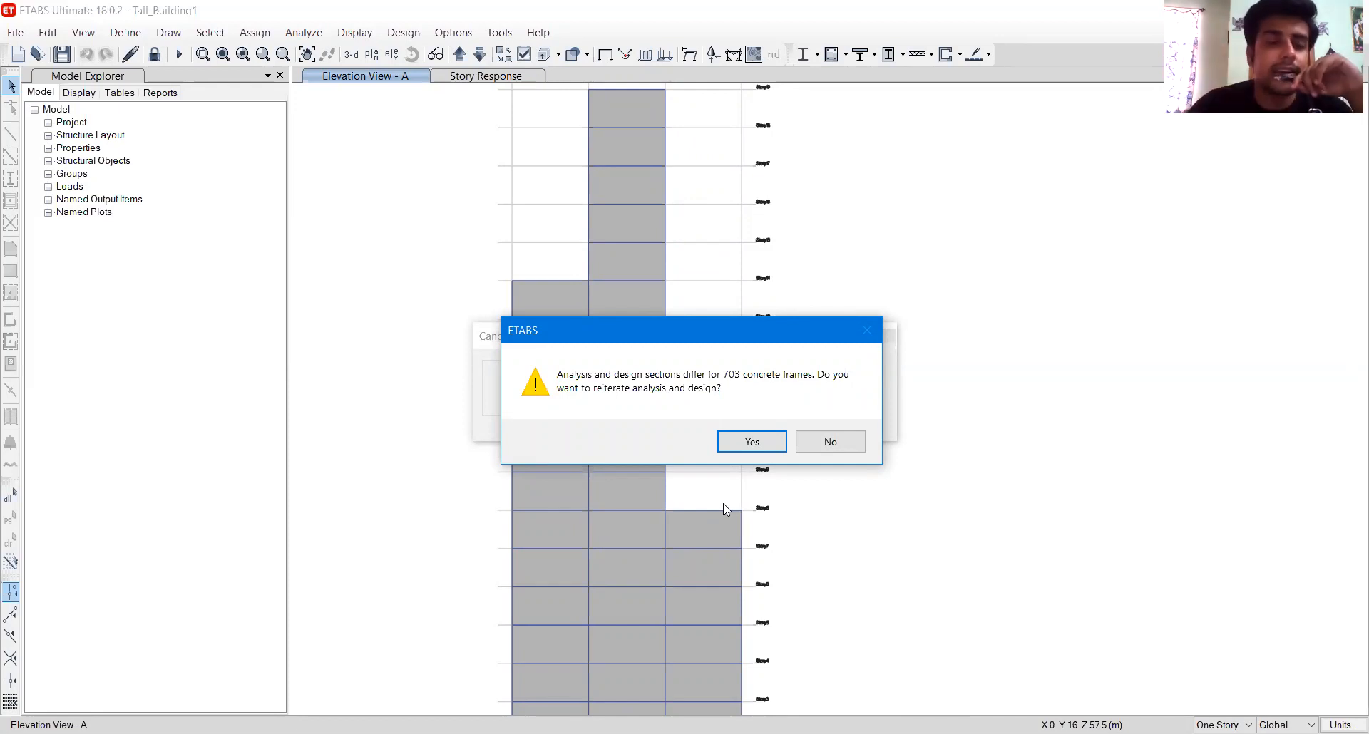
{"action": "left_click", "coordinate": [751, 442]}
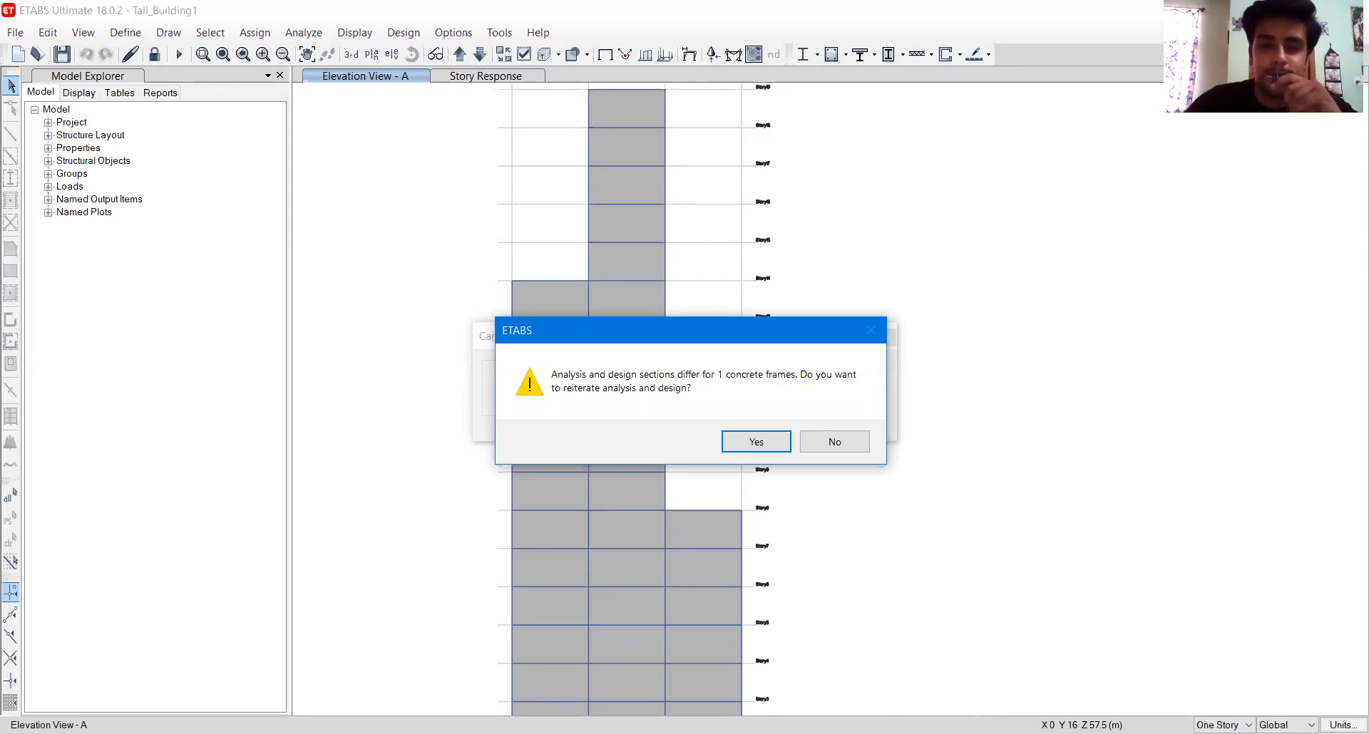
{"action": "left_click", "coordinate": [755, 442]}
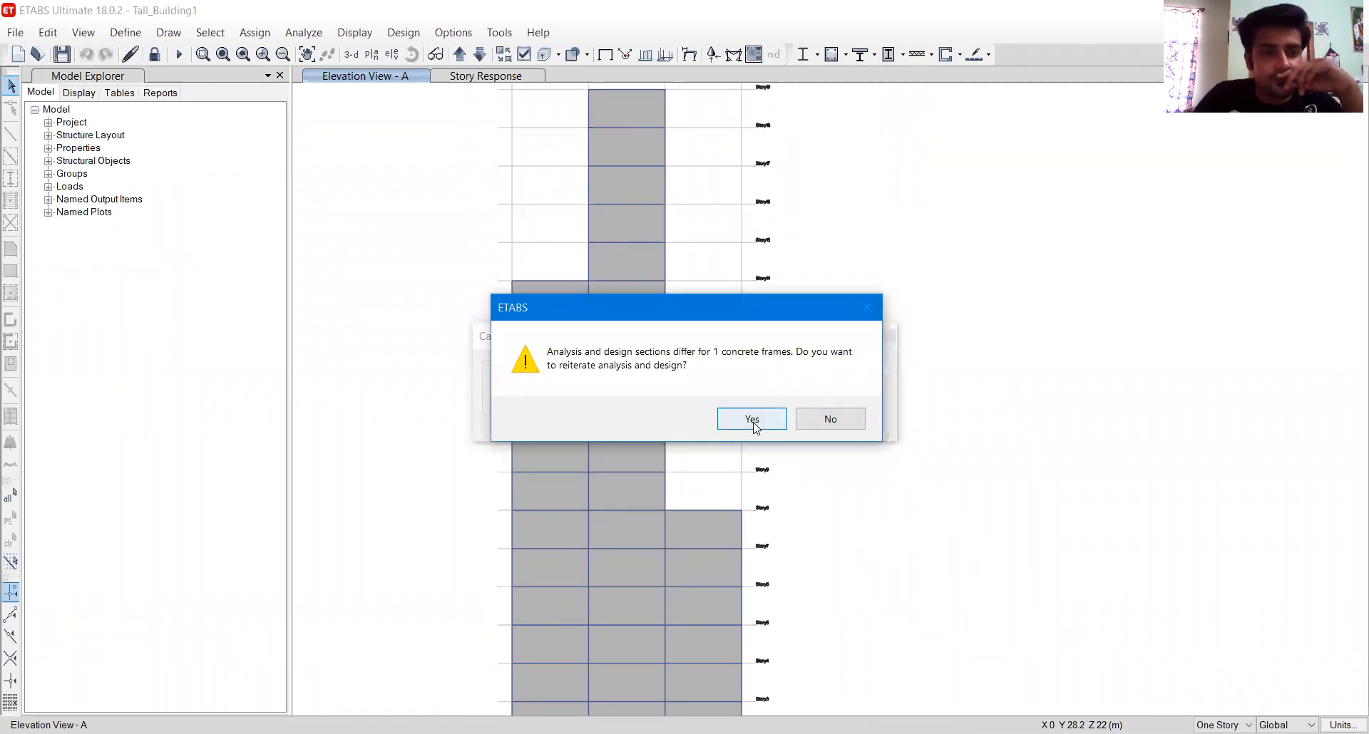
{"action": "left_click", "coordinate": [753, 420]}
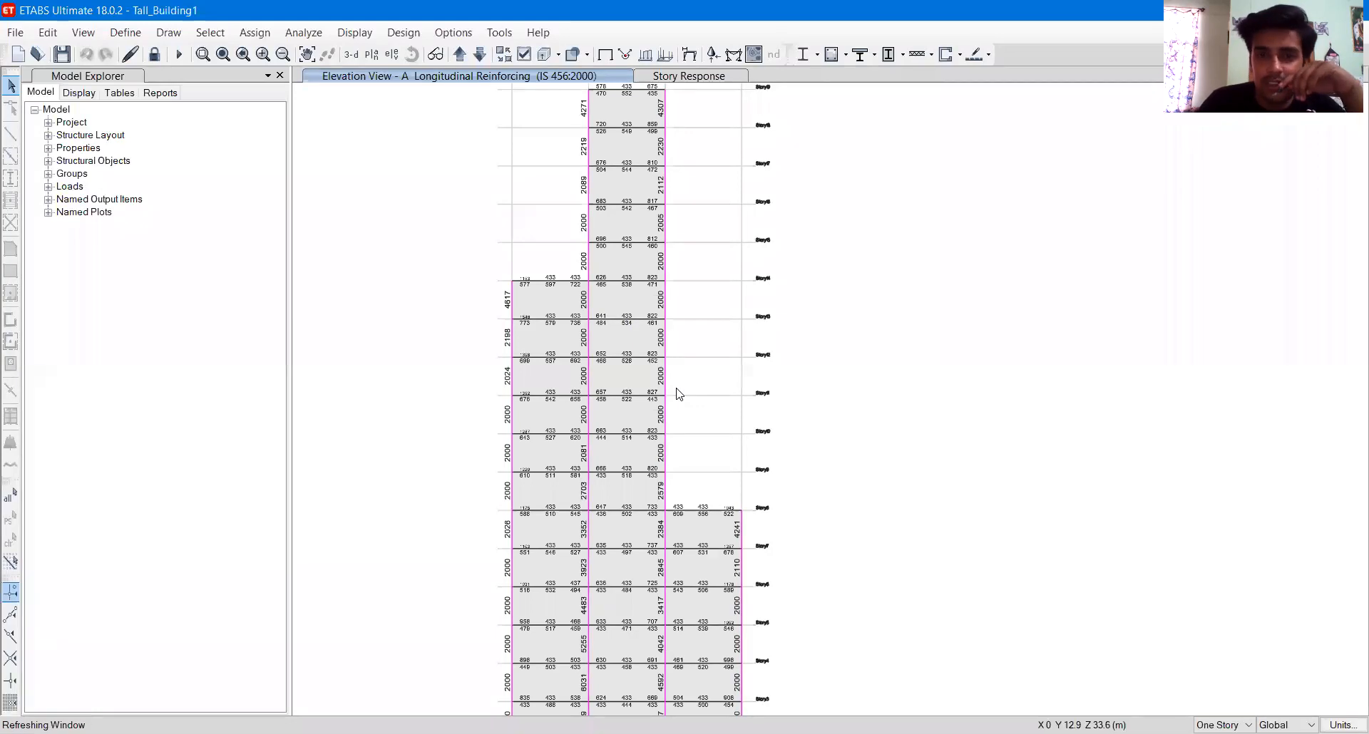
- Examine the longitudinal reinforcement areas of the end-bay beams at the setback stories on the grid line A elevation
{"action": "scroll", "coordinate": [561, 292], "scroll_direction": "up", "scroll_amount": 2}
{"action": "scroll", "coordinate": [720, 433], "scroll_direction": "down", "scroll_amount": 2}
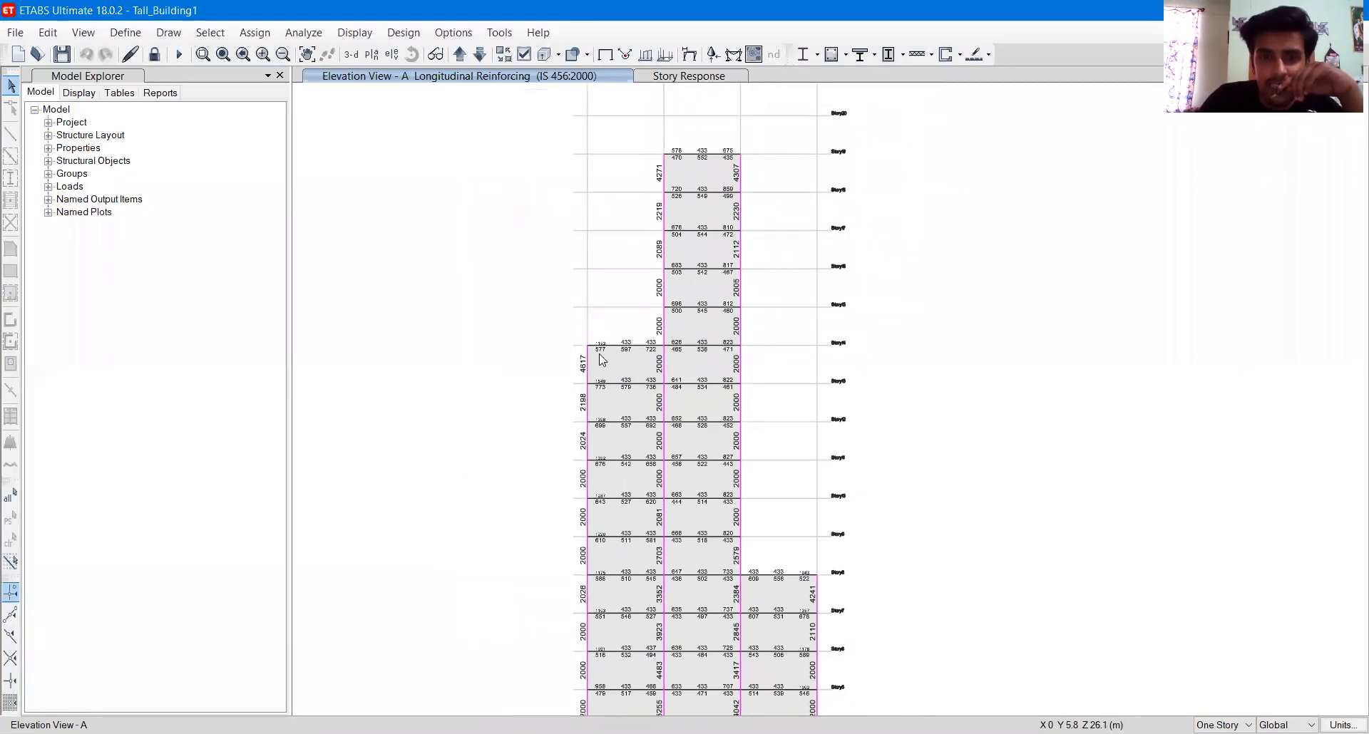
{"action": "scroll", "coordinate": [601, 358], "scroll_direction": "up", "scroll_amount": 4}
{"action": "scroll", "coordinate": [620, 333], "scroll_direction": "down", "scroll_amount": 2}
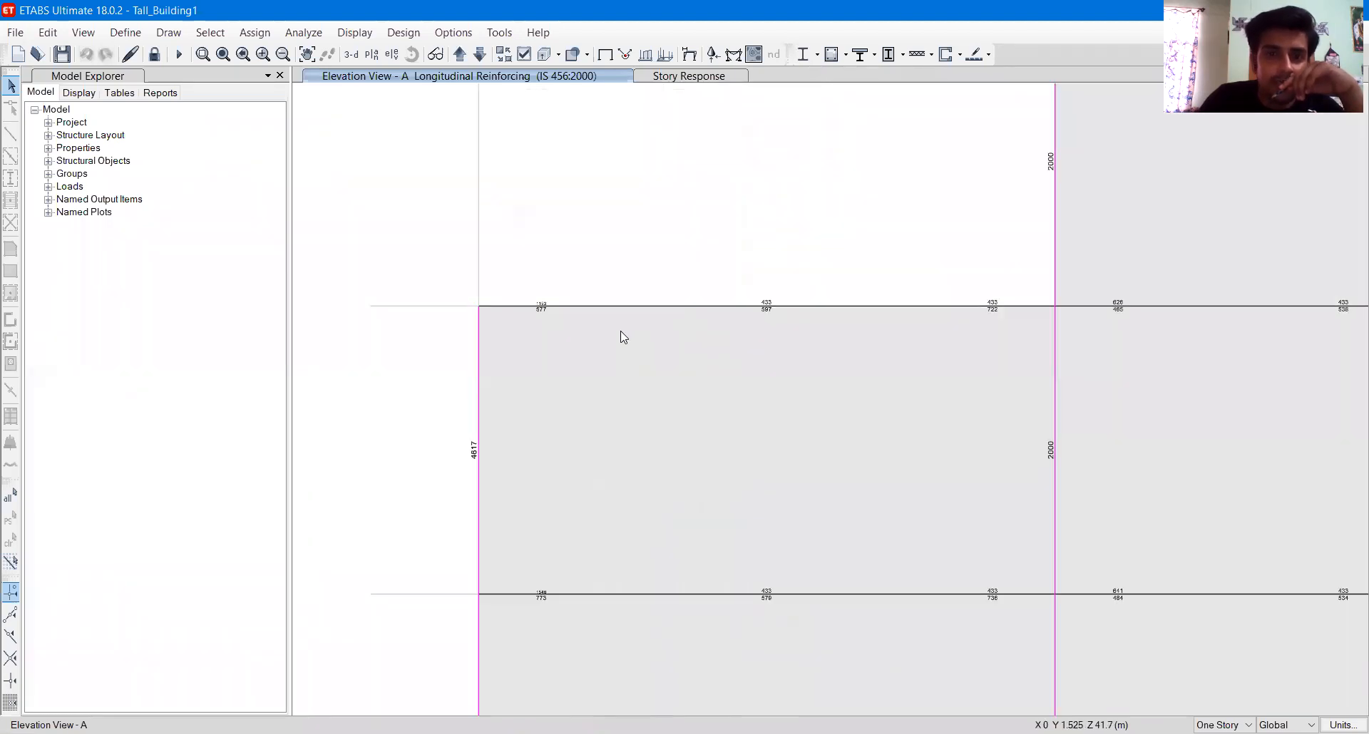
{"action": "mouse_move", "coordinate": [570, 354]}
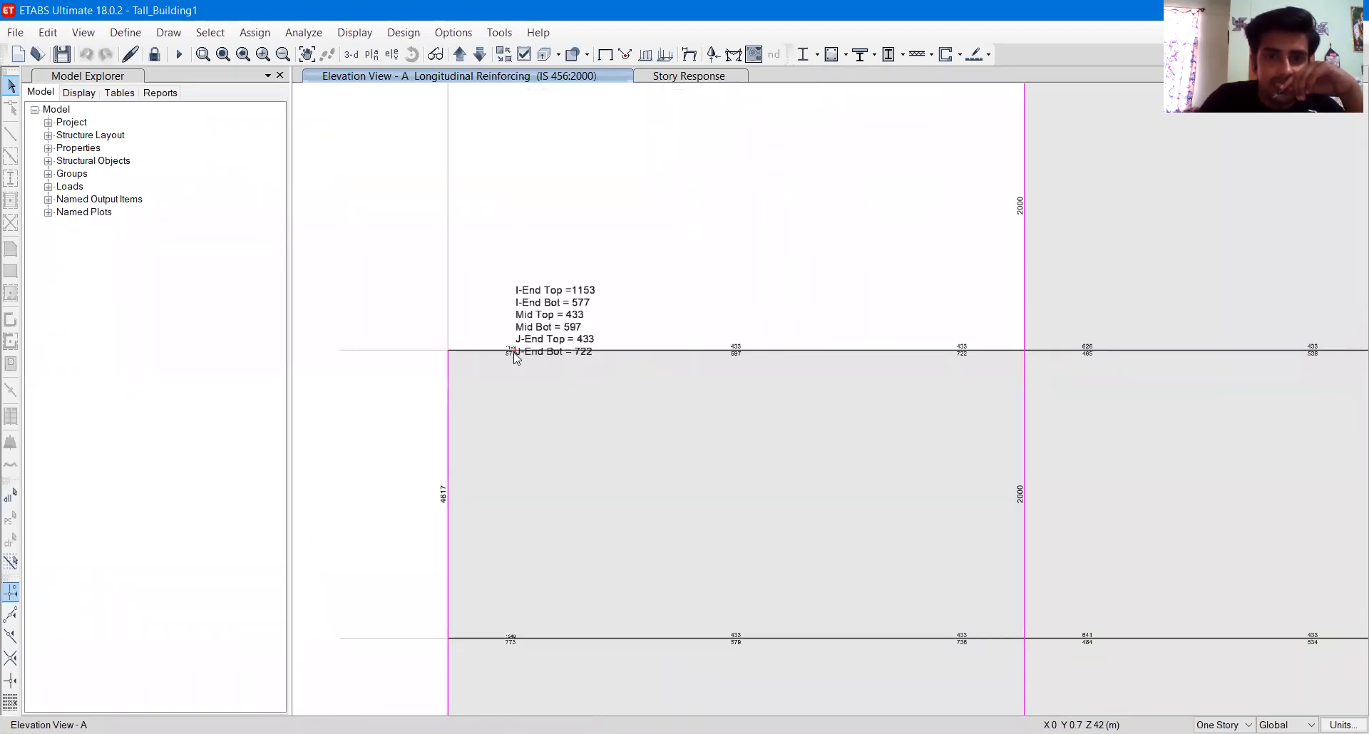
{"action": "middle_click_drag", "start_coordinate": [677, 563], "coordinate": [646, 445]}
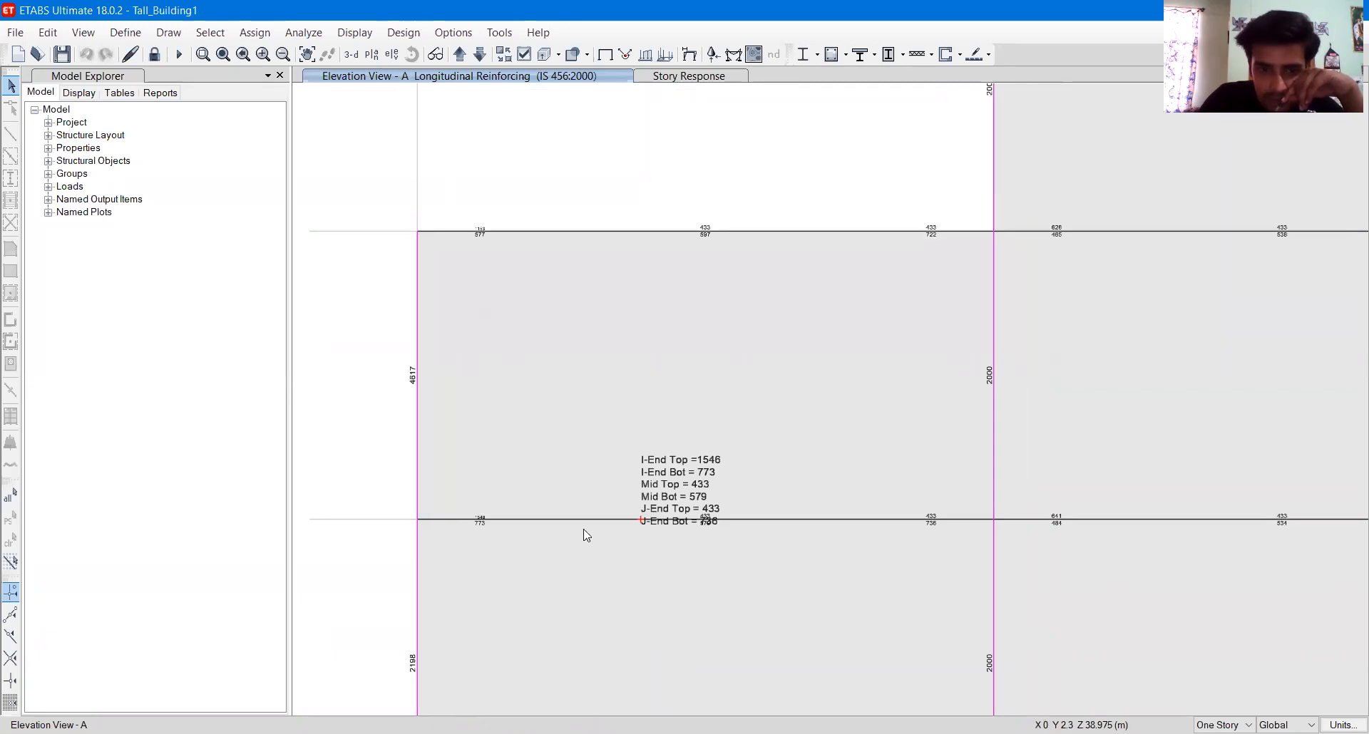
{"action": "mouse_move", "coordinate": [709, 522]}
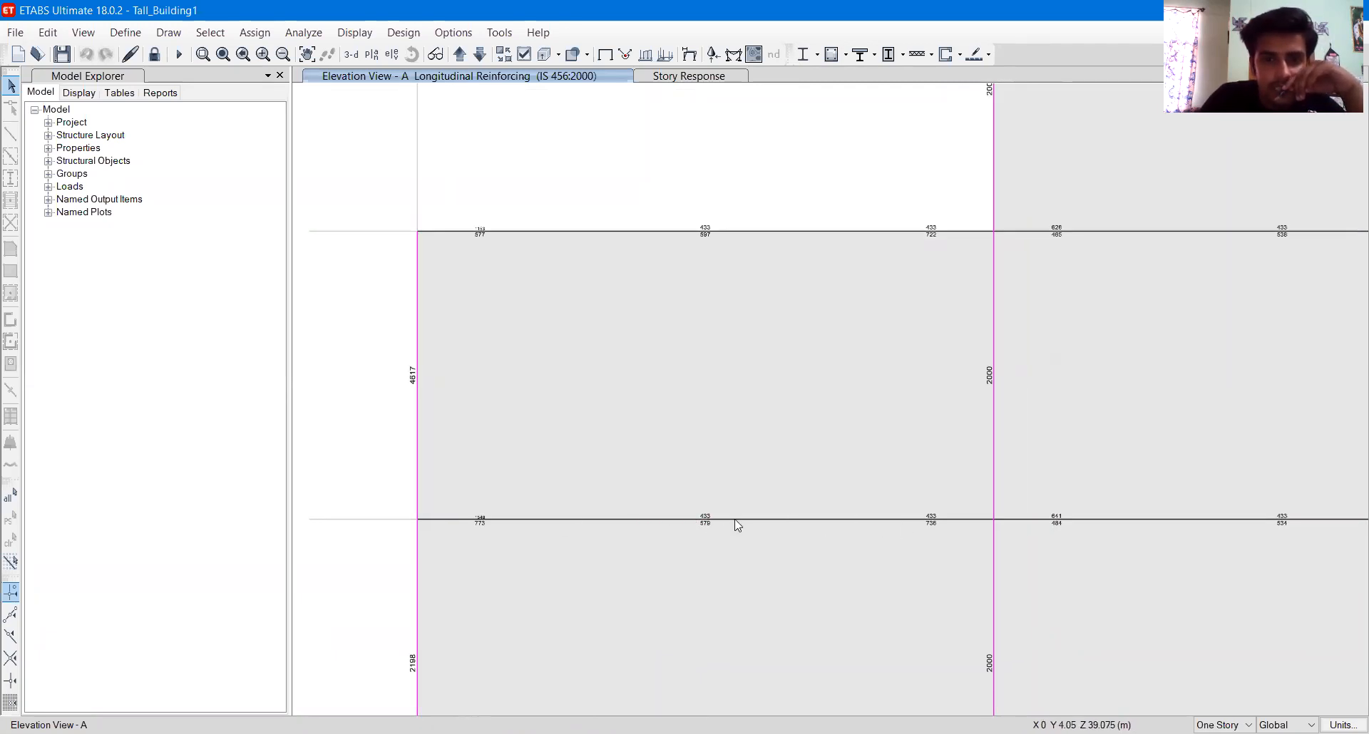
- Review the concrete design information of beam B1 at Story13 for its load combinations, then close it
{"action": "scroll", "coordinate": [511, 532], "scroll_direction": "up", "scroll_amount": 3}
{"action": "scroll", "coordinate": [386, 510], "scroll_direction": "up", "scroll_amount": 1}
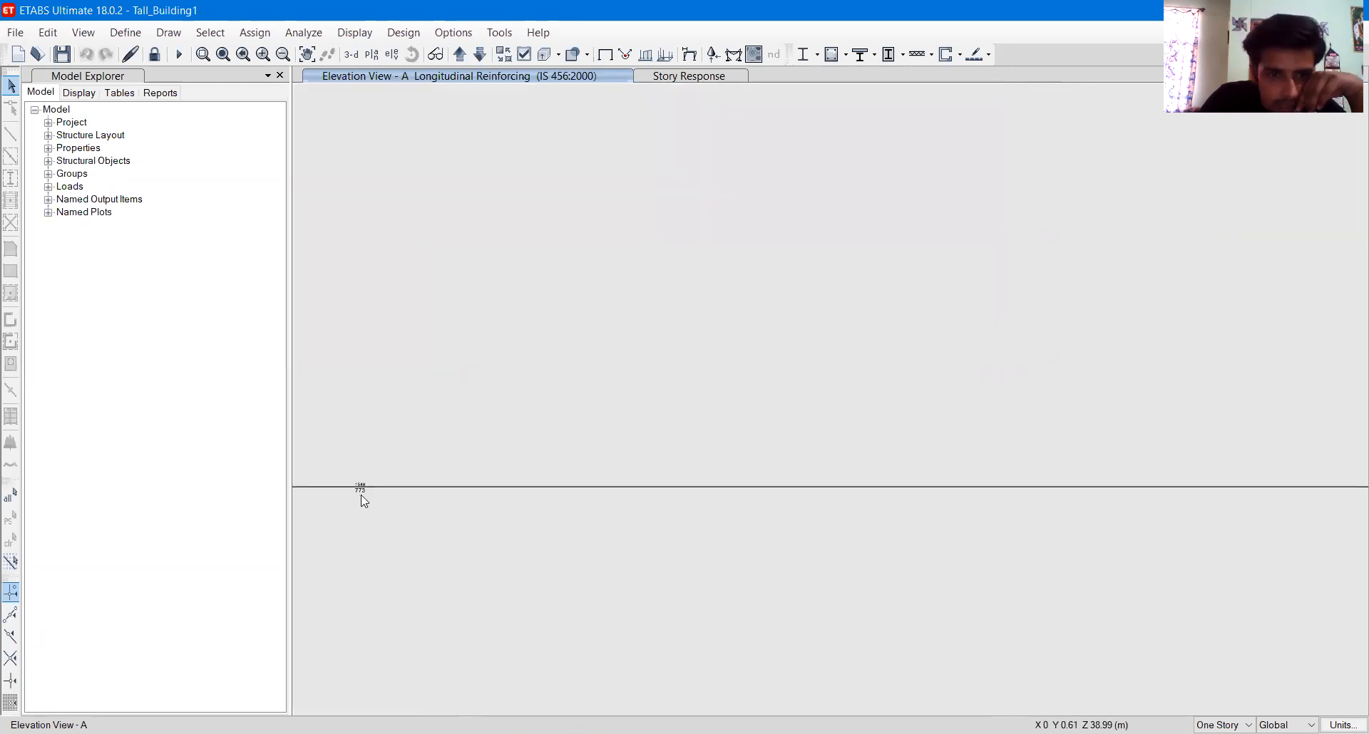
{"action": "right_click", "coordinate": [382, 489]}
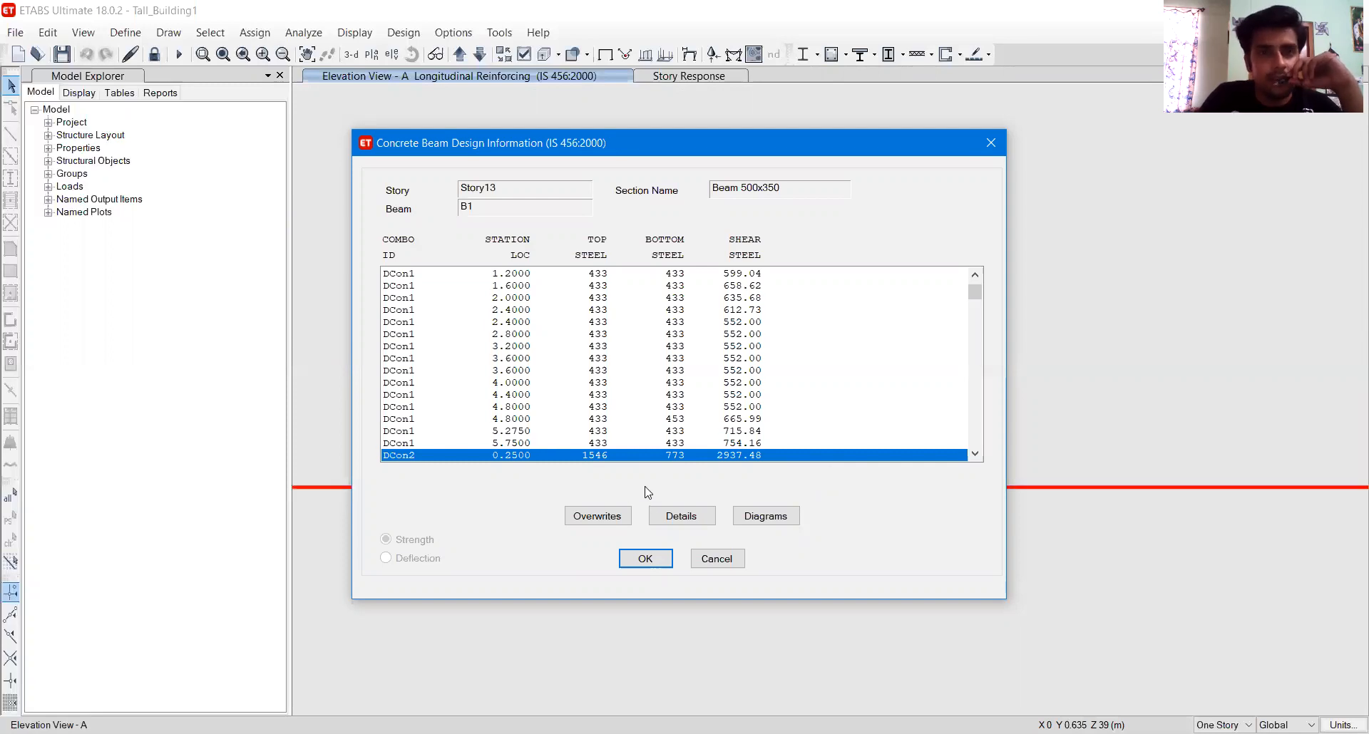
{"action": "left_click", "coordinate": [817, 89]}
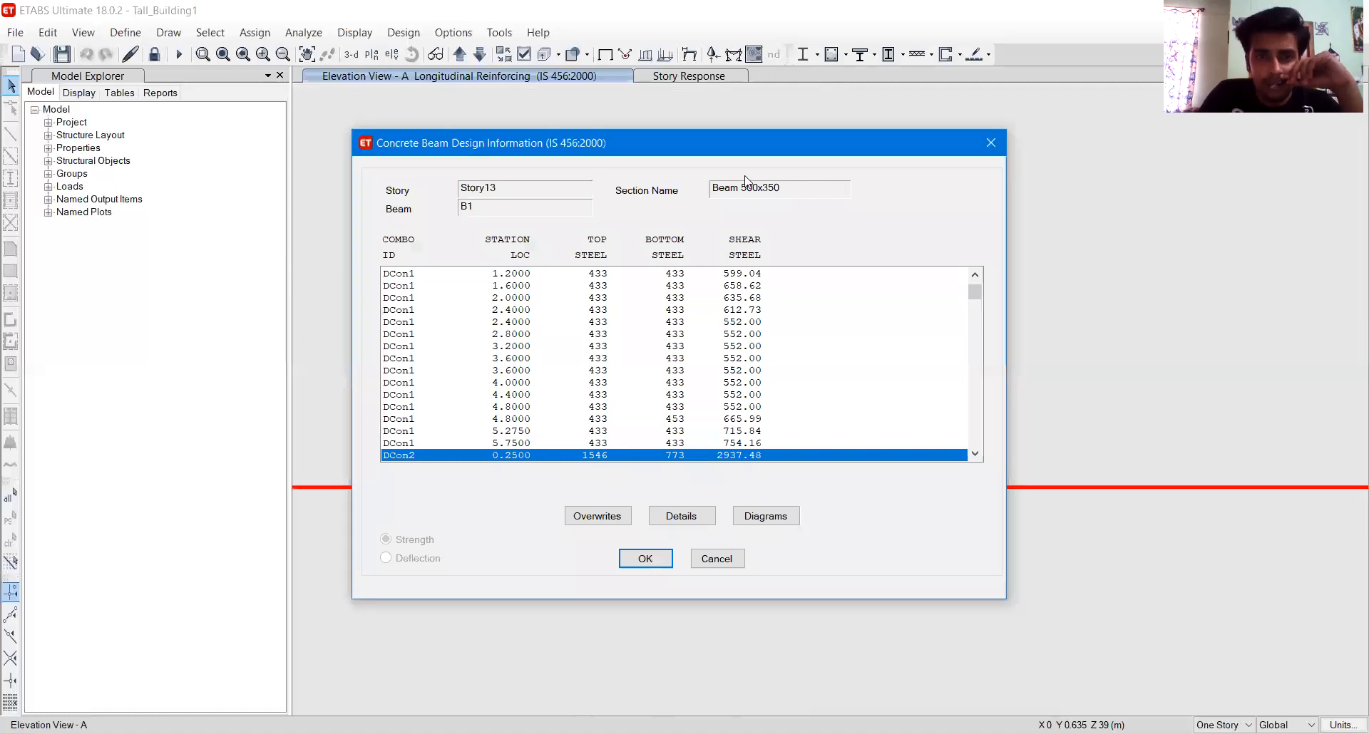
{"action": "left_click", "coordinate": [989, 145]}
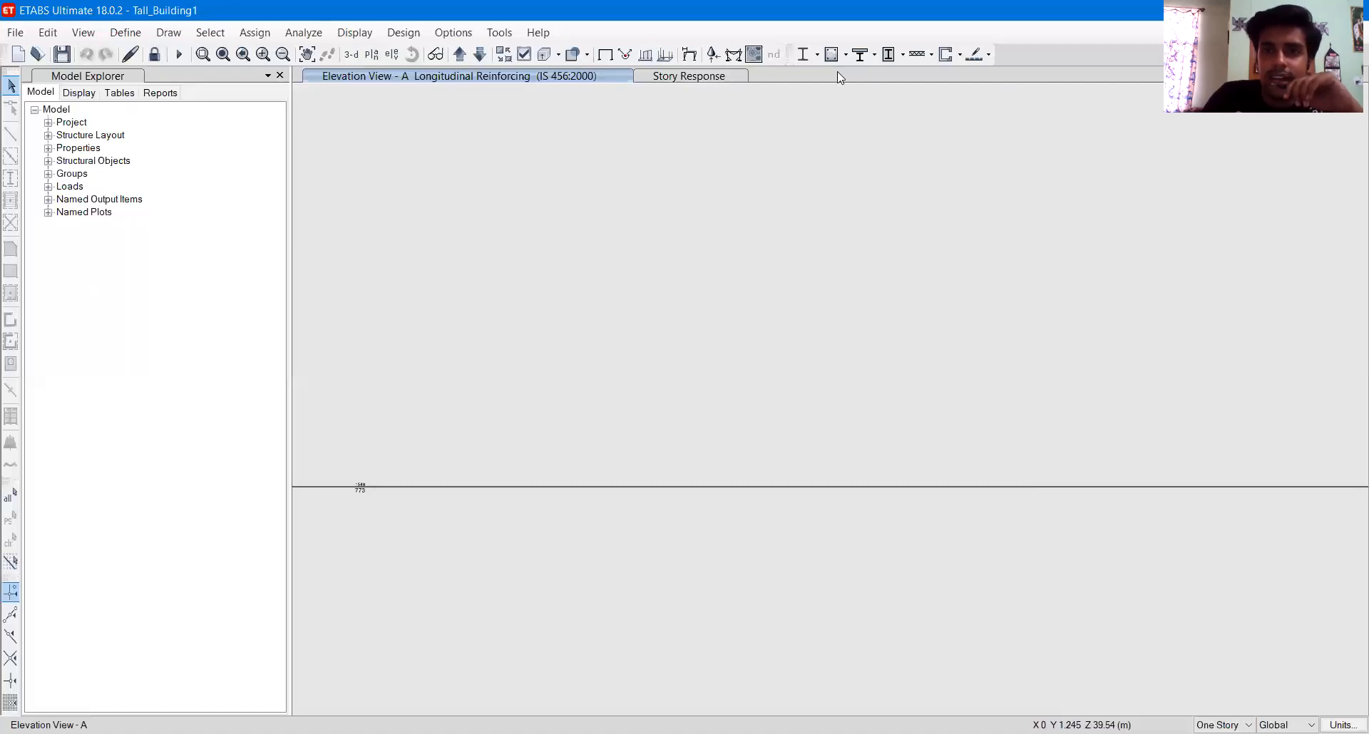
- Verify whether all concrete frame members passed the design check
{"action": "left_click", "coordinate": [845, 55]}
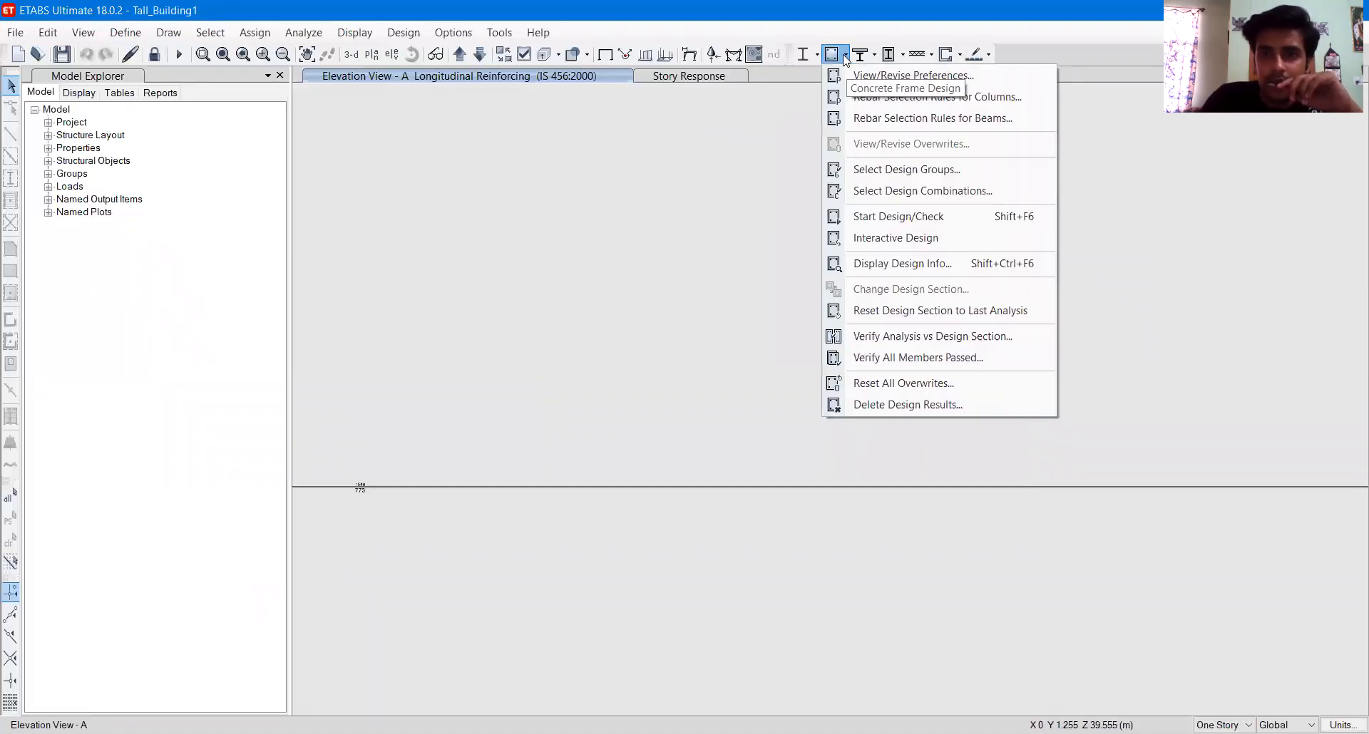
{"action": "left_click", "coordinate": [846, 55]}
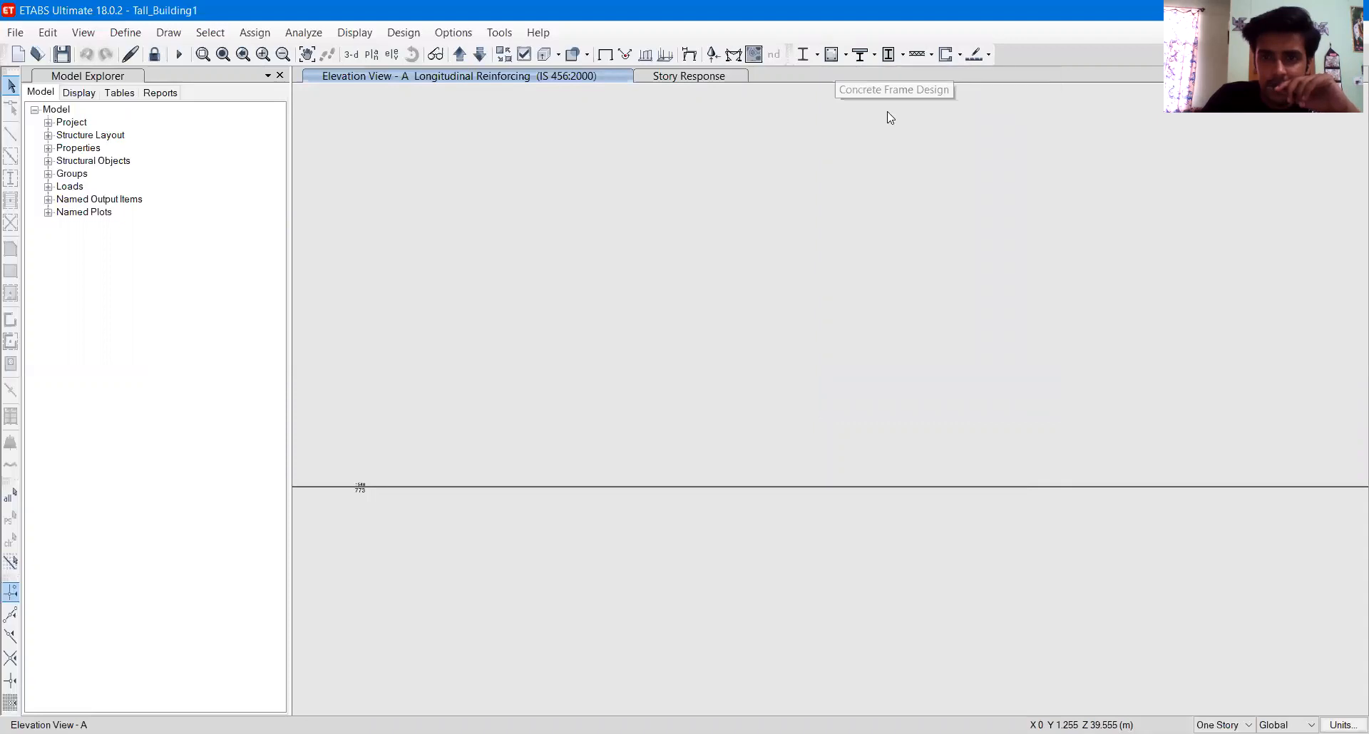
{"action": "left_click", "coordinate": [846, 54]}
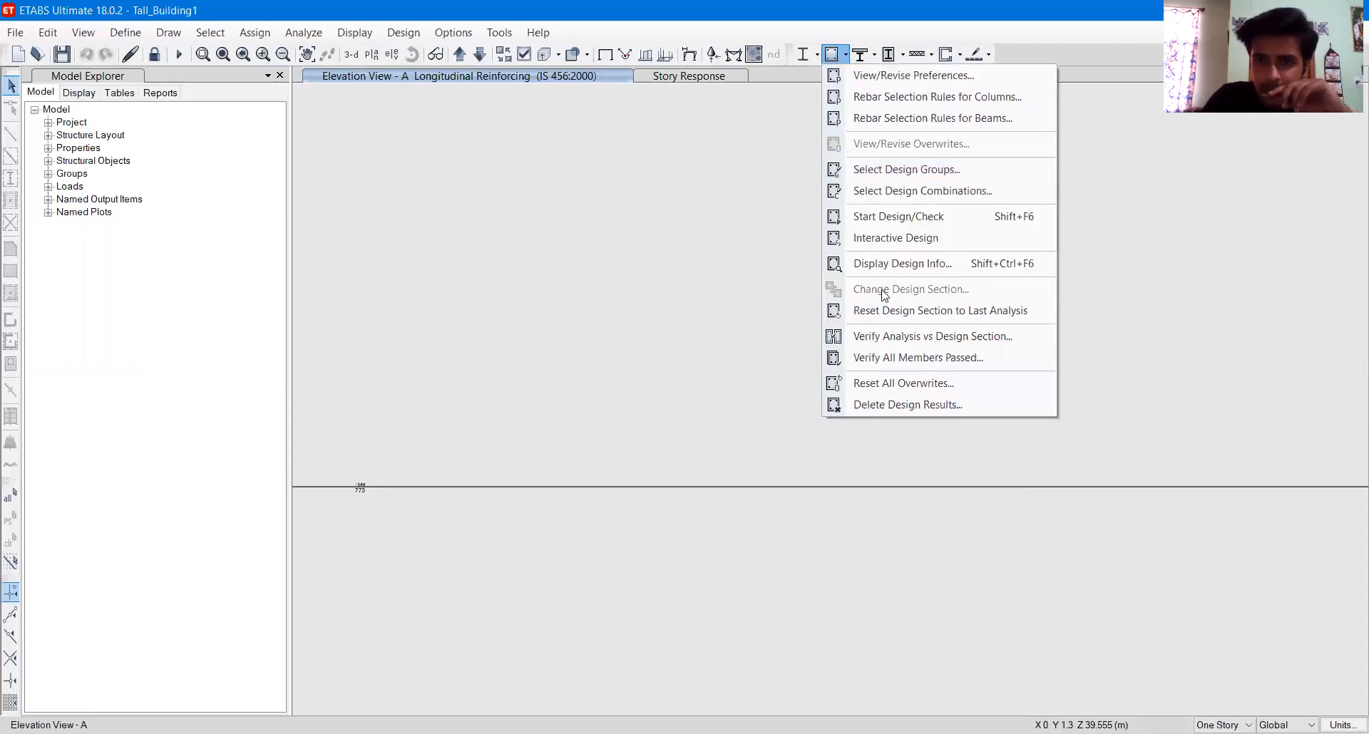
{"action": "left_click", "coordinate": [890, 360]}
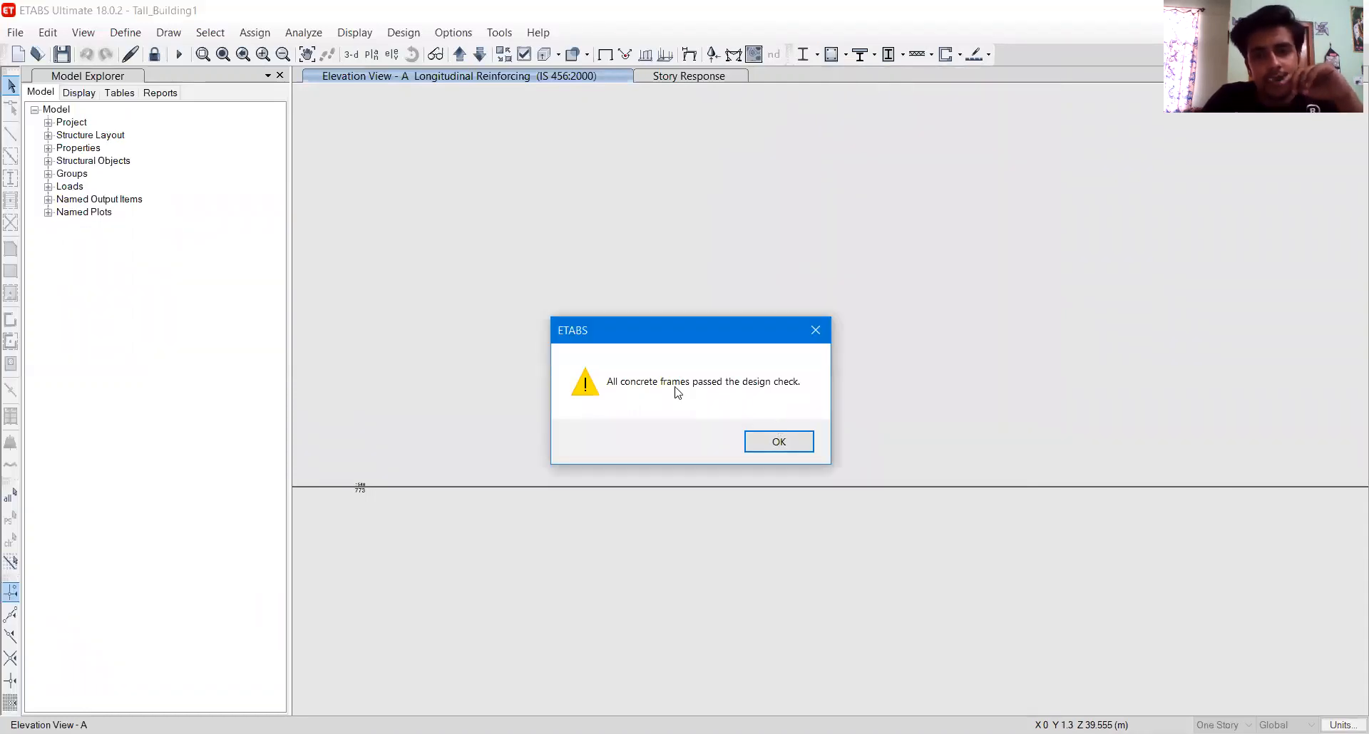
{"action": "left_click", "coordinate": [780, 442]}
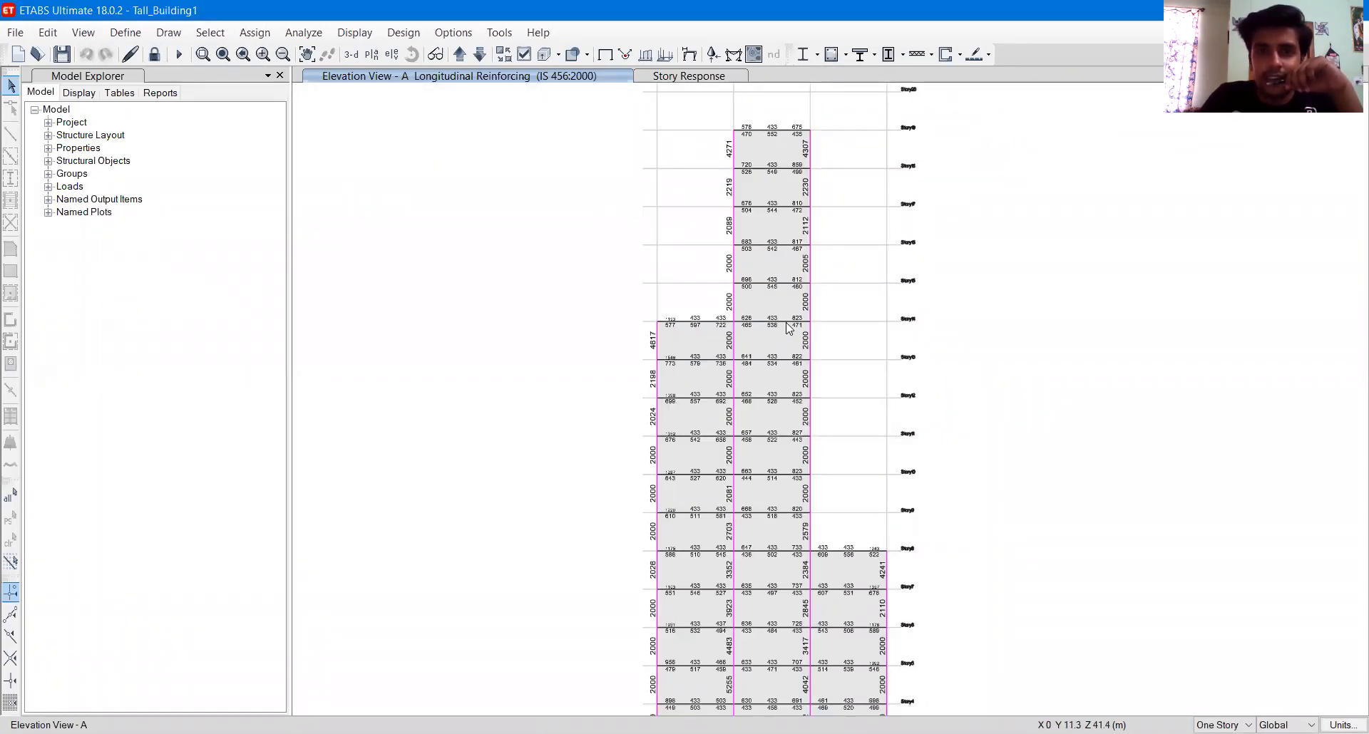
- Show the longitudinal reinforcing in the 3-D view and review the design information of column C1 at Story4
{"action": "left_click", "coordinate": [354, 62]}
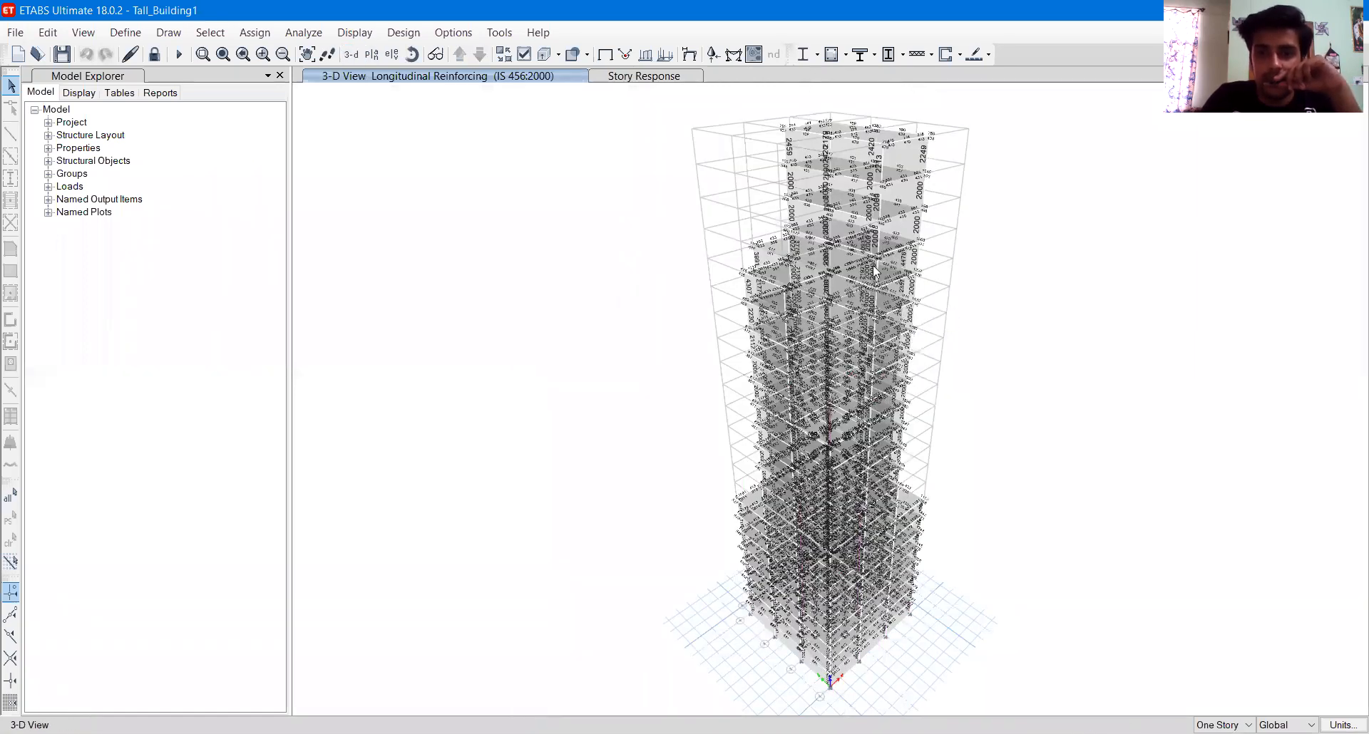
{"action": "scroll", "coordinate": [880, 536], "scroll_direction": "up", "scroll_amount": 3}
{"action": "scroll", "coordinate": [881, 536], "scroll_direction": "up", "scroll_amount": 3}
{"action": "middle_click_drag", "start_coordinate": [880, 536], "coordinate": [951, 256]}
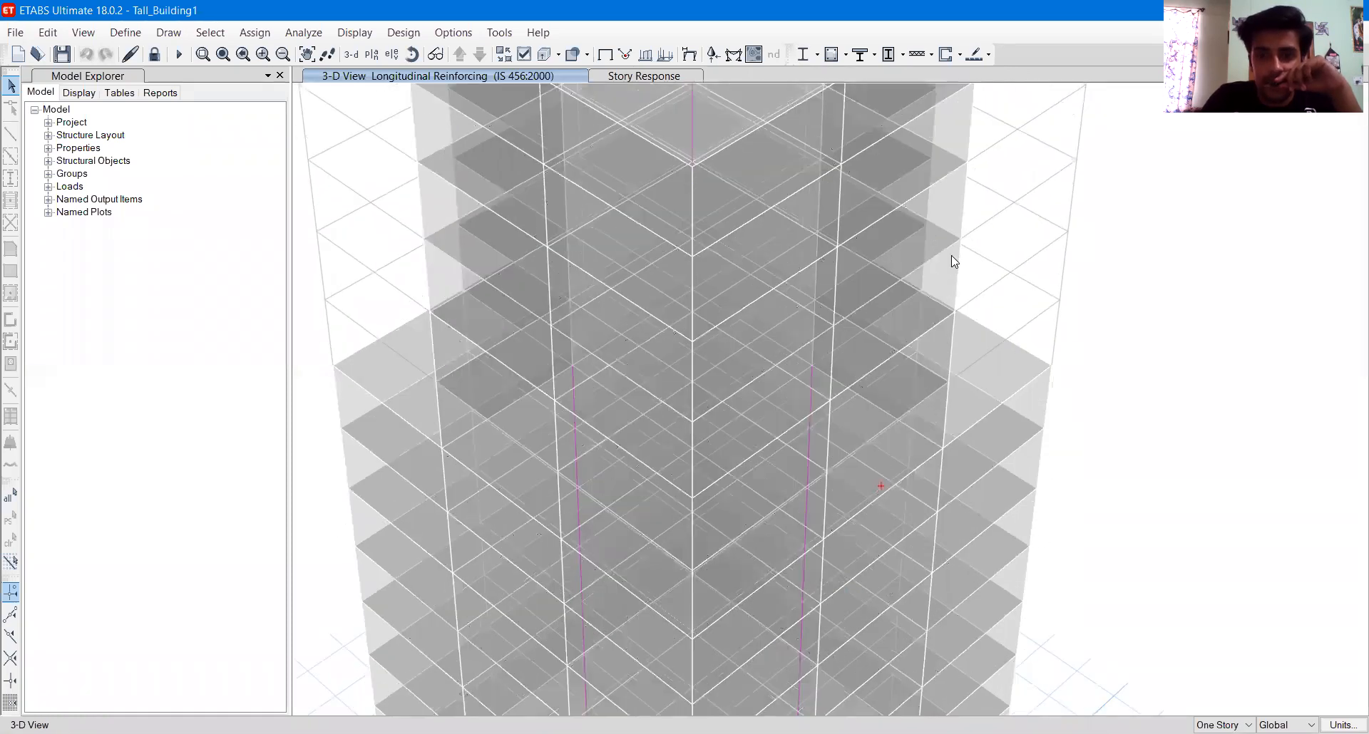
{"action": "middle_click_drag", "start_coordinate": [763, 600], "coordinate": [780, 507]}
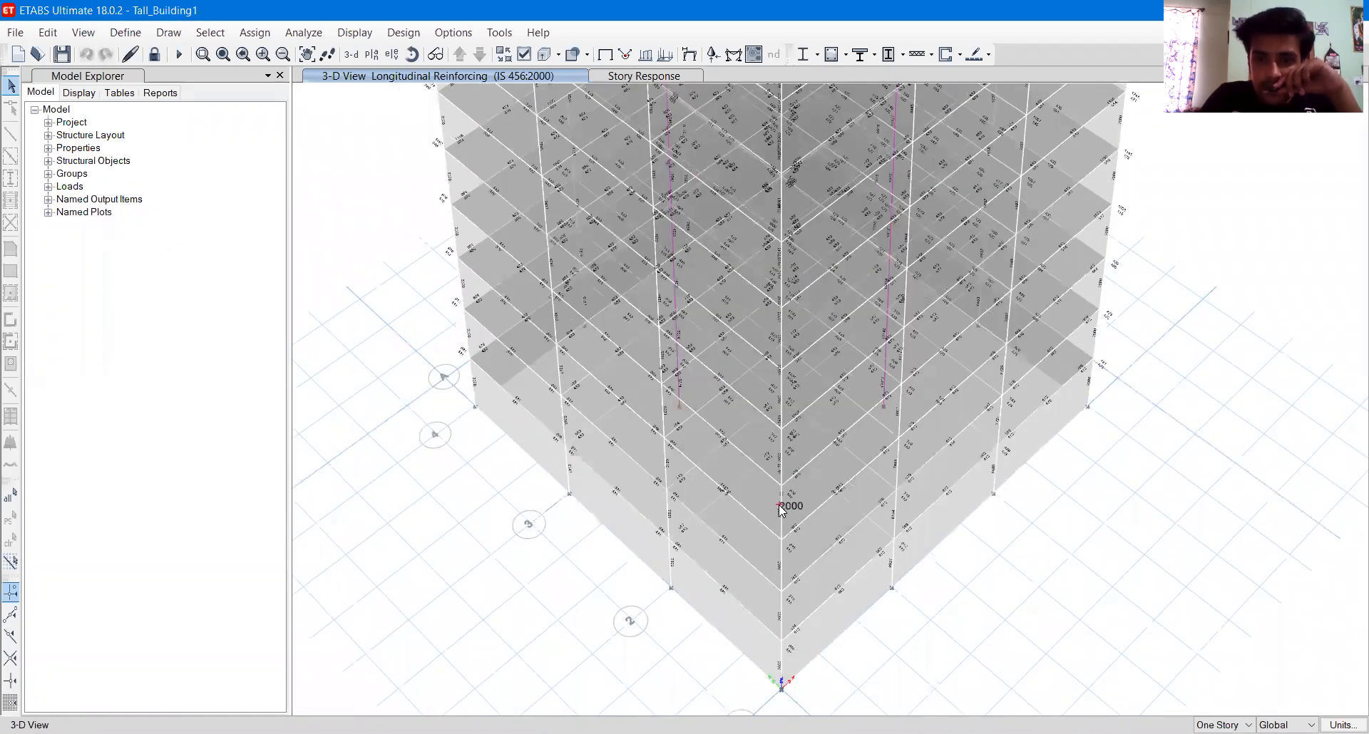
{"action": "right_click", "coordinate": [779, 506]}
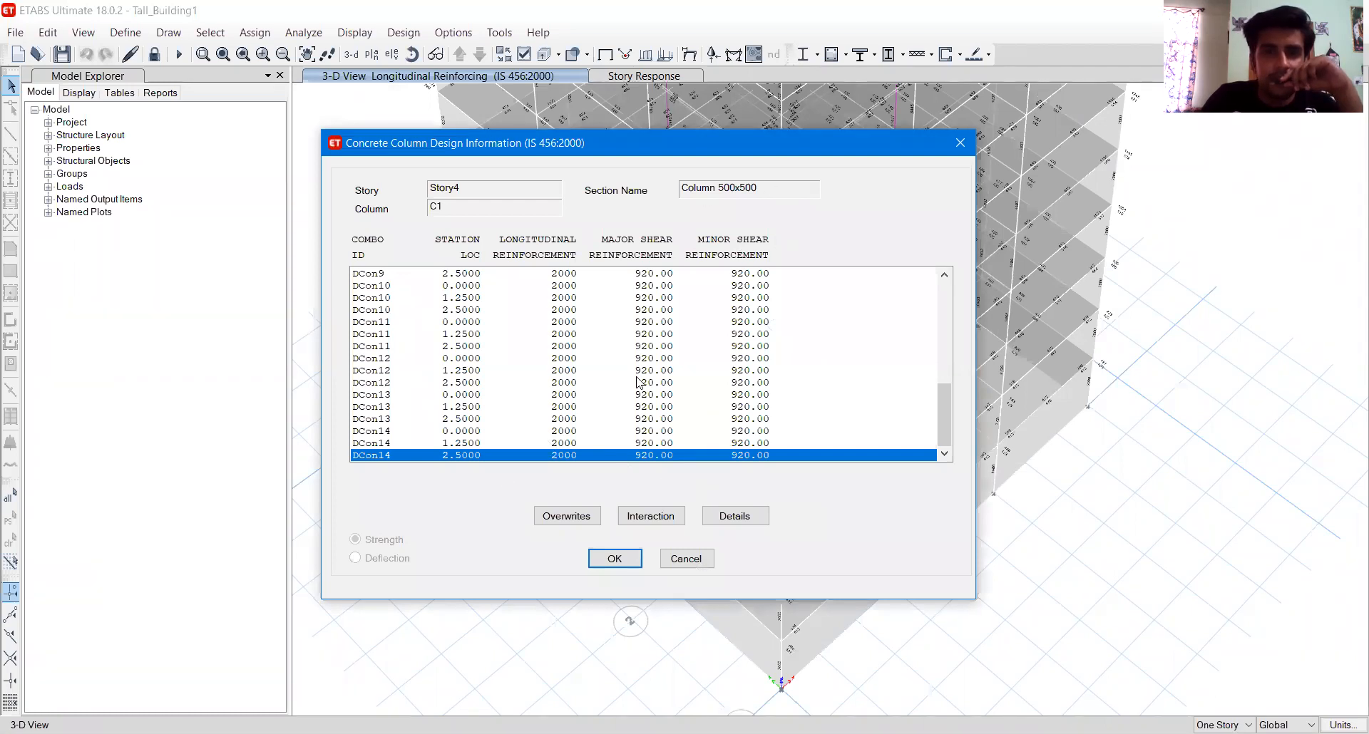
{"action": "left_click", "coordinate": [959, 144]}
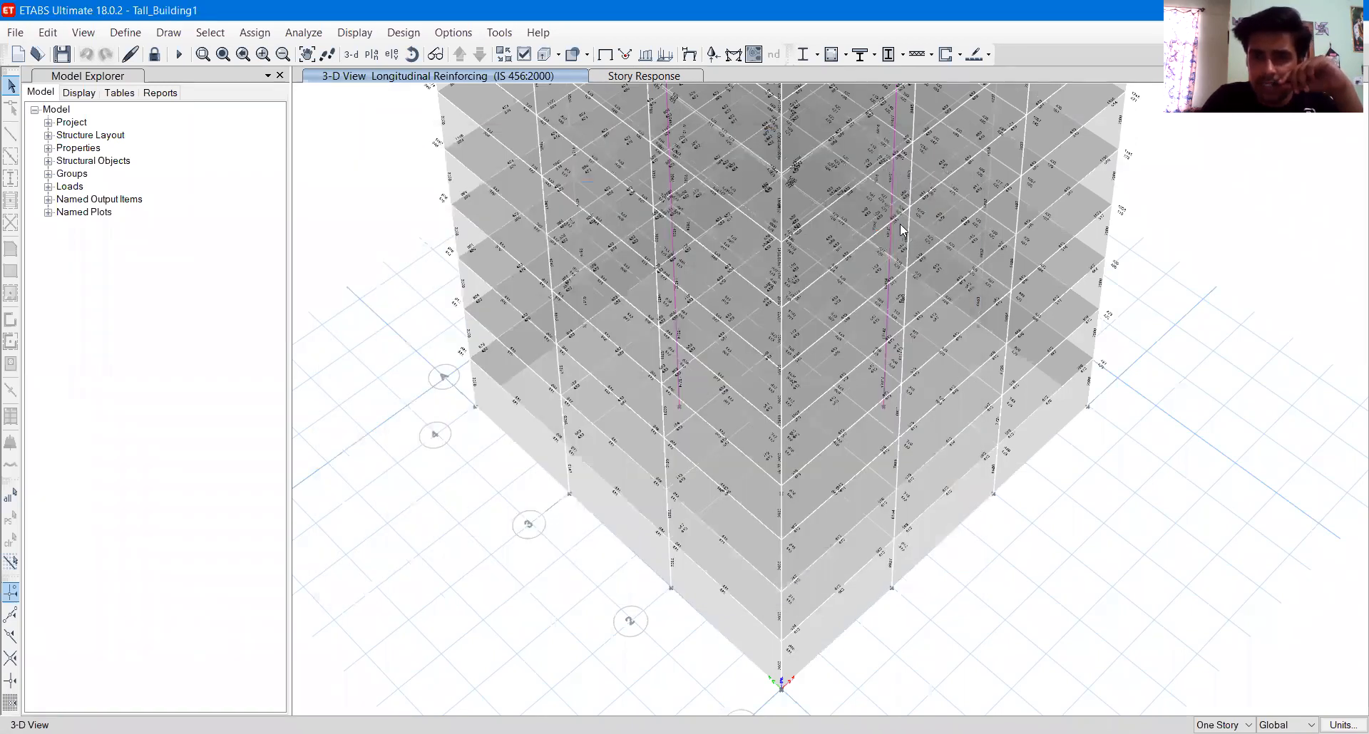
- Review the concrete design information of column C5 at Story7 and column C9 at Story5
{"action": "scroll", "coordinate": [901, 229], "scroll_direction": "up", "scroll_amount": 2}
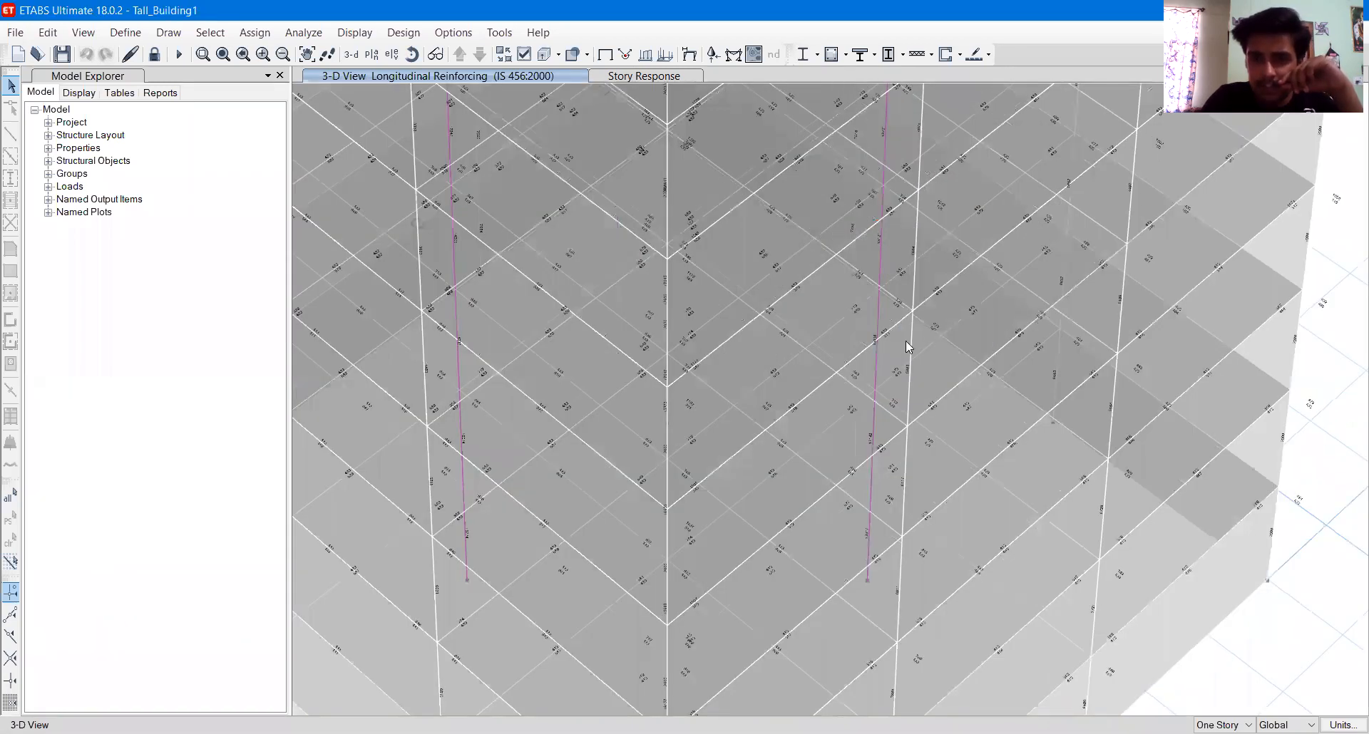
{"action": "right_click", "coordinate": [915, 254]}
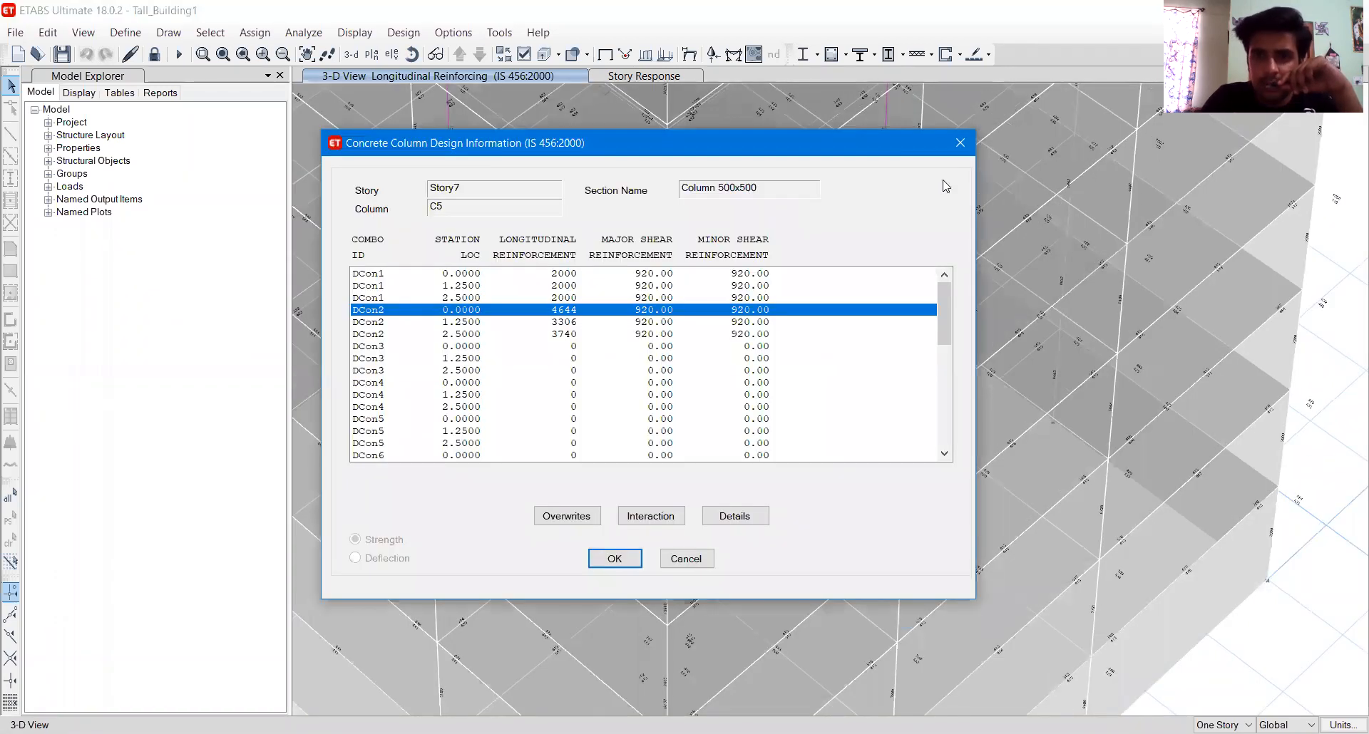
{"action": "left_click", "coordinate": [955, 142]}
{"action": "right_click", "coordinate": [1126, 255]}
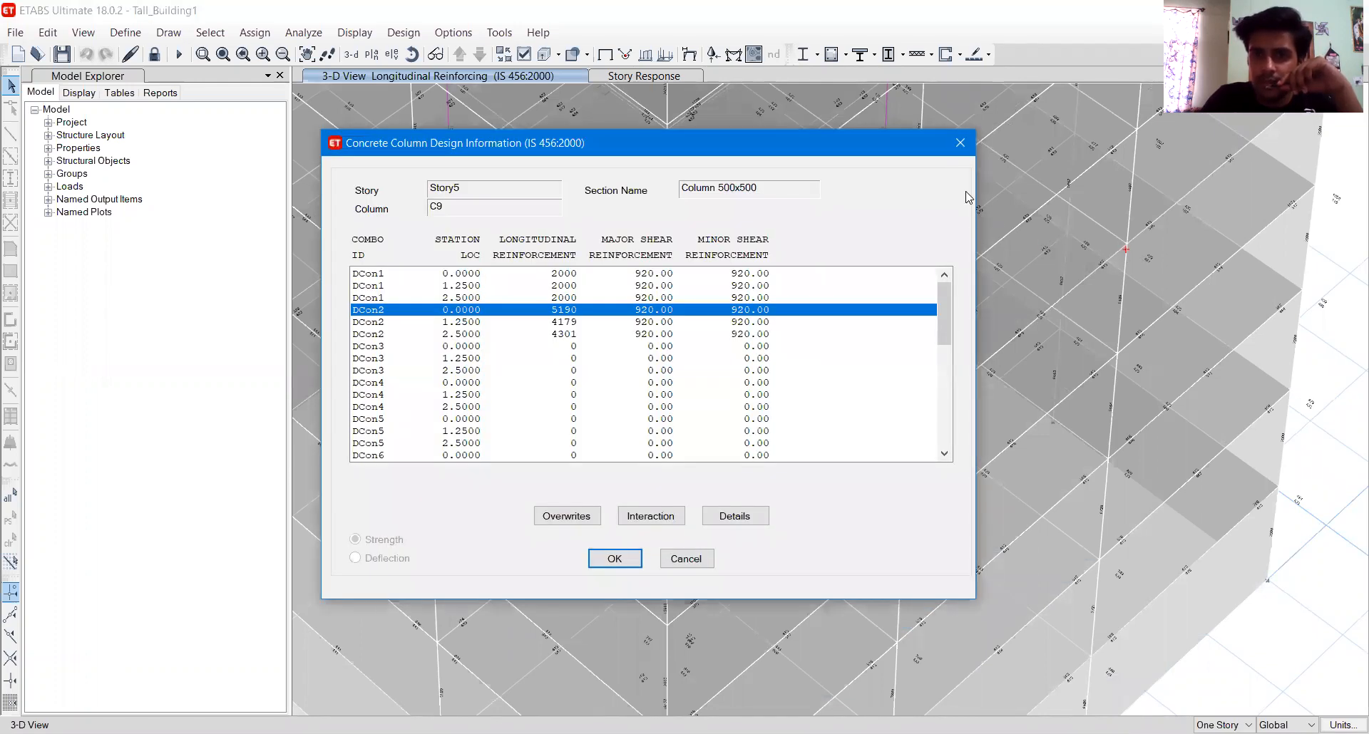
{"action": "key", "text": "Escape"}
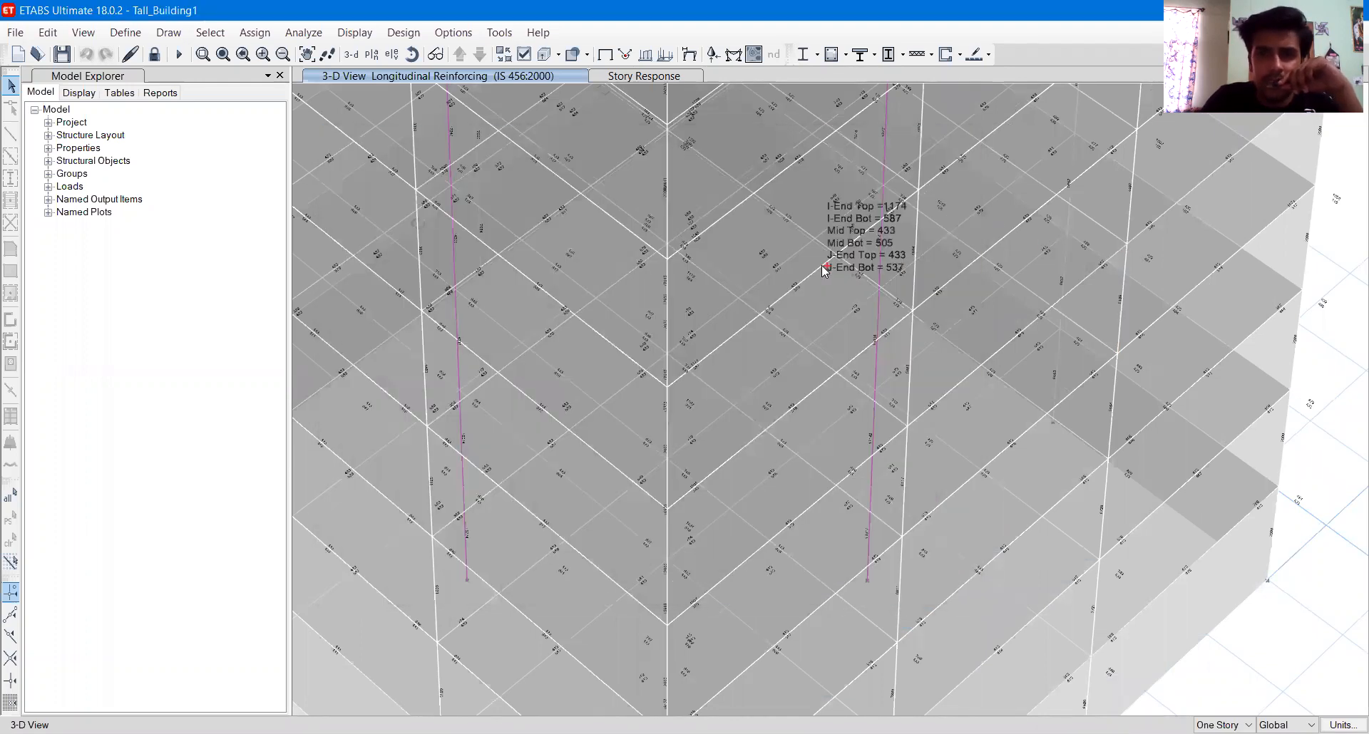
- Review the concrete design information of beams B13 at Story7, B14 at Story1 and B2 at Story2
{"action": "right_click", "coordinate": [825, 271]}
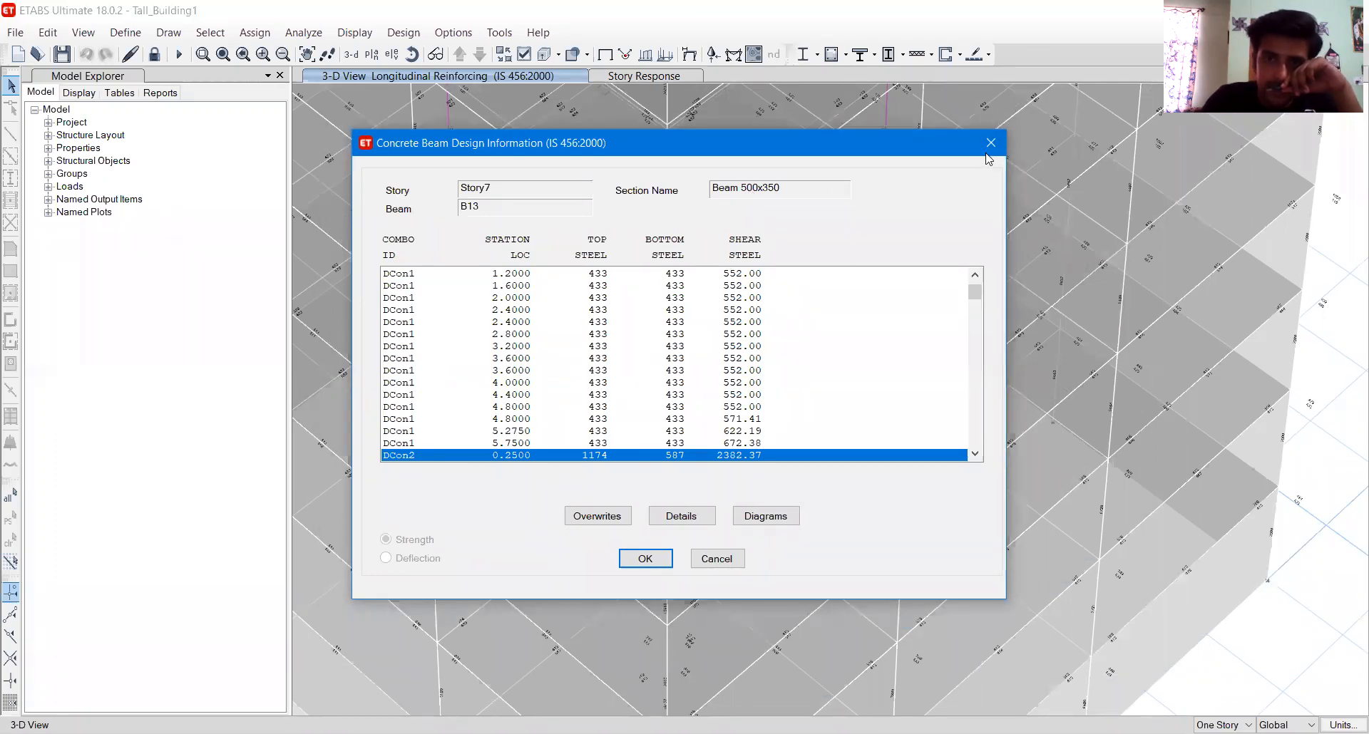
{"action": "key", "text": "Escape"}
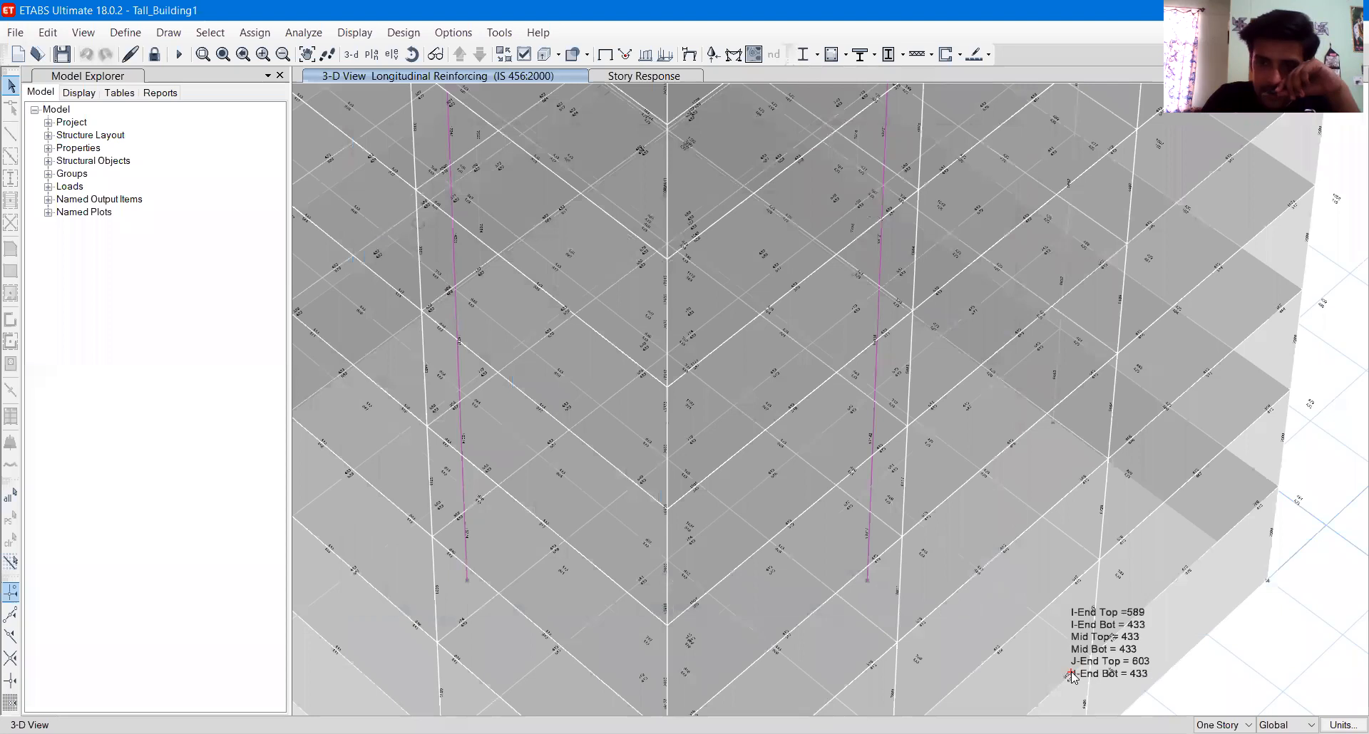
{"action": "right_click", "coordinate": [1073, 675]}
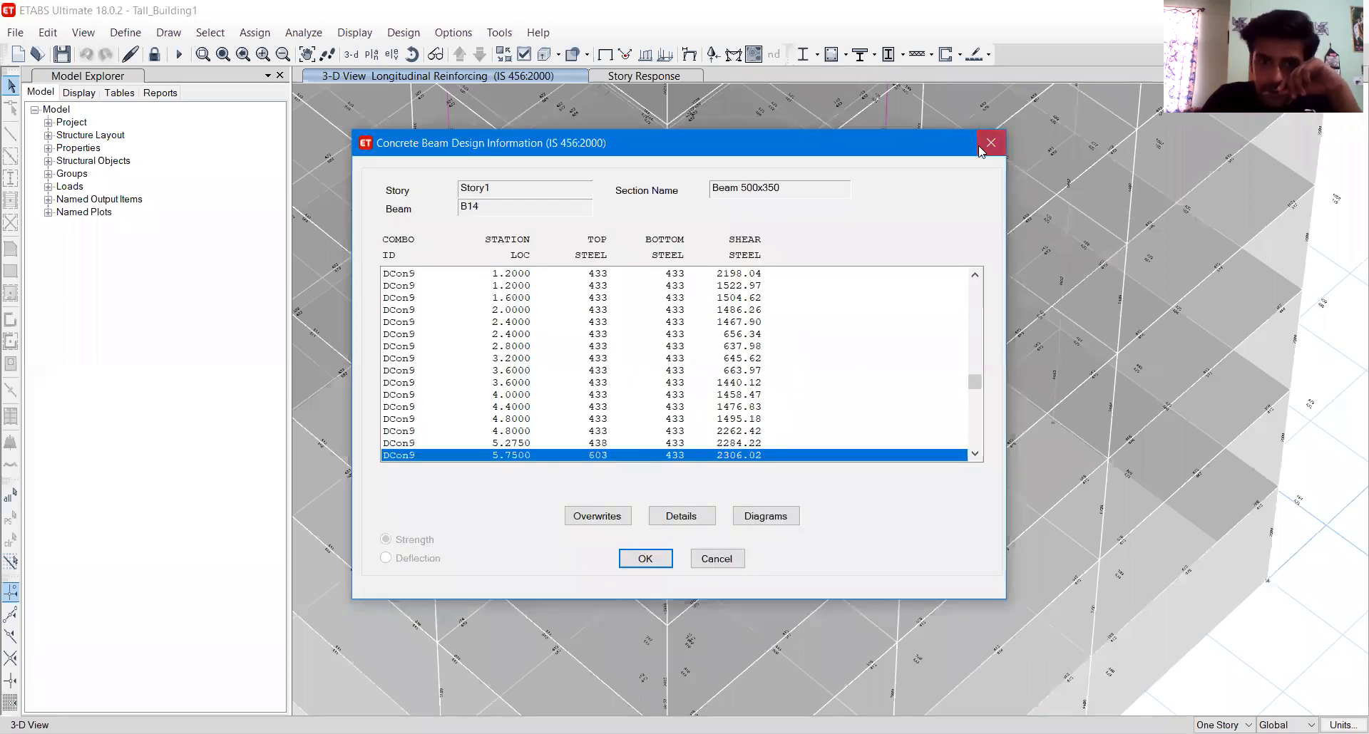
{"action": "key", "text": "Escape"}
{"action": "mouse_move", "coordinate": [571, 463]}
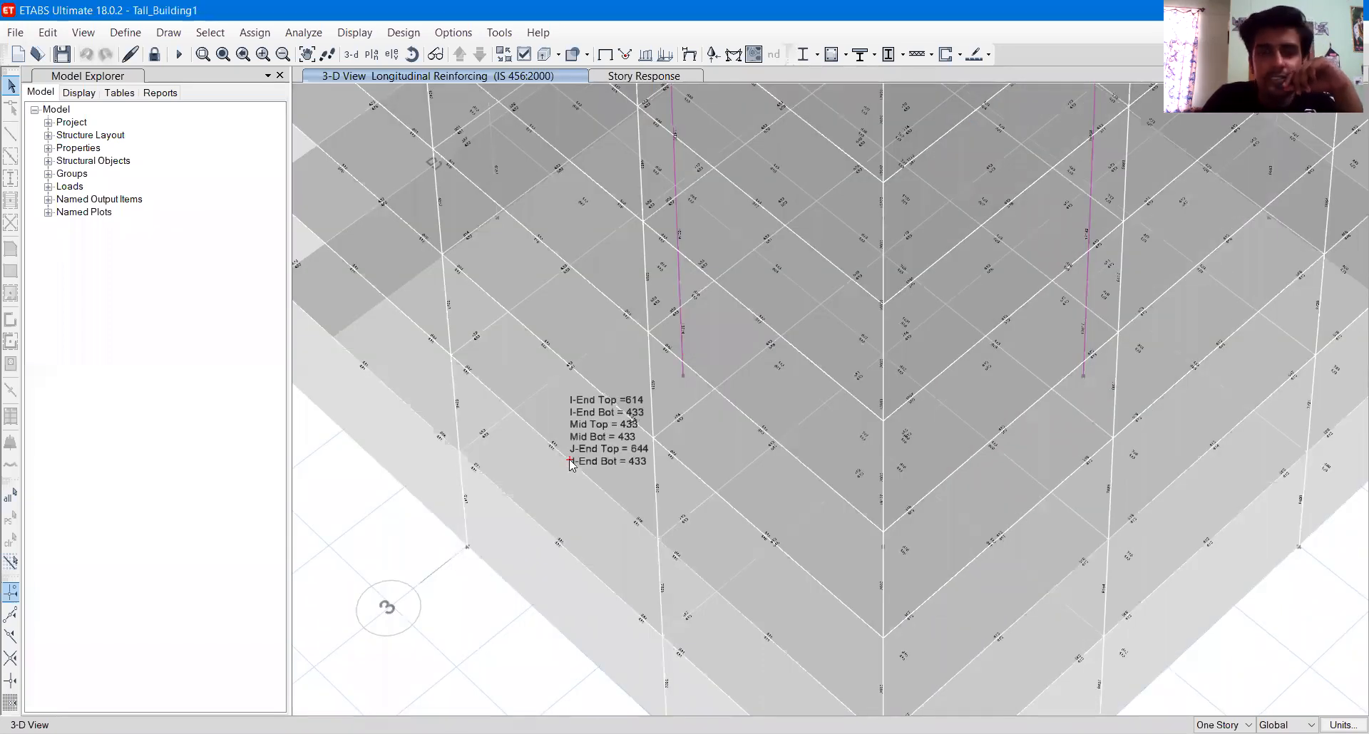
{"action": "right_click", "coordinate": [722, 254]}
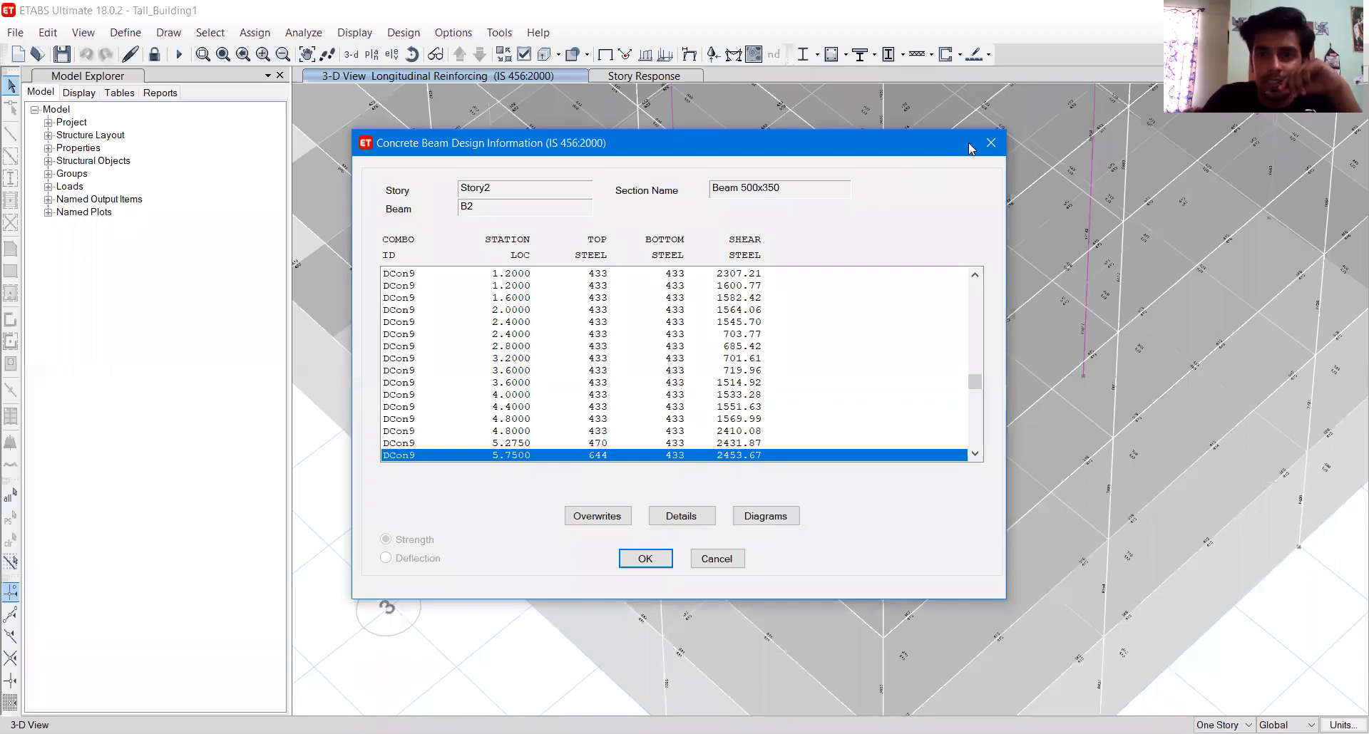
{"action": "key", "text": "Escape"}
- Review the concrete design information of beam B20 and column C11 at Story23
{"action": "scroll", "coordinate": [830, 356], "scroll_direction": "up", "scroll_amount": 10}
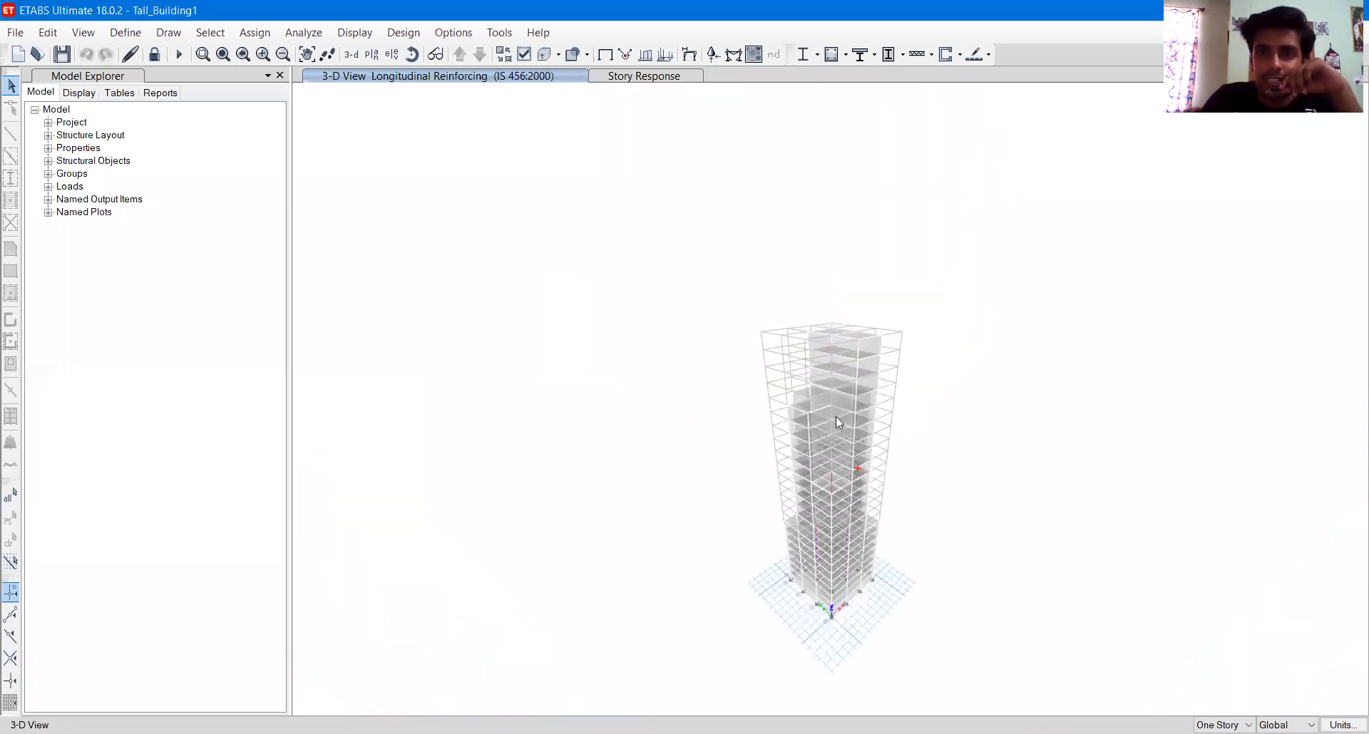
{"action": "middle_click_drag", "start_coordinate": [776, 645], "coordinate": [773, 572]}
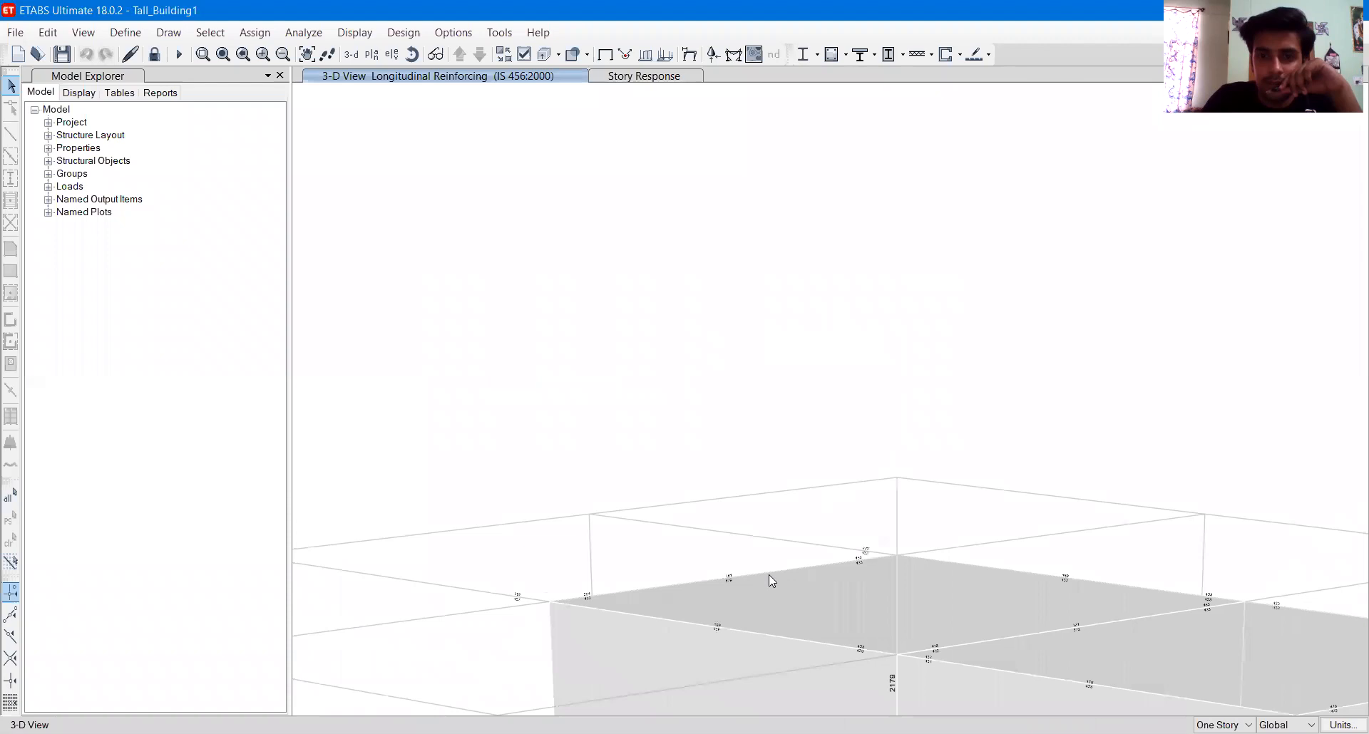
{"action": "right_click", "coordinate": [770, 576]}
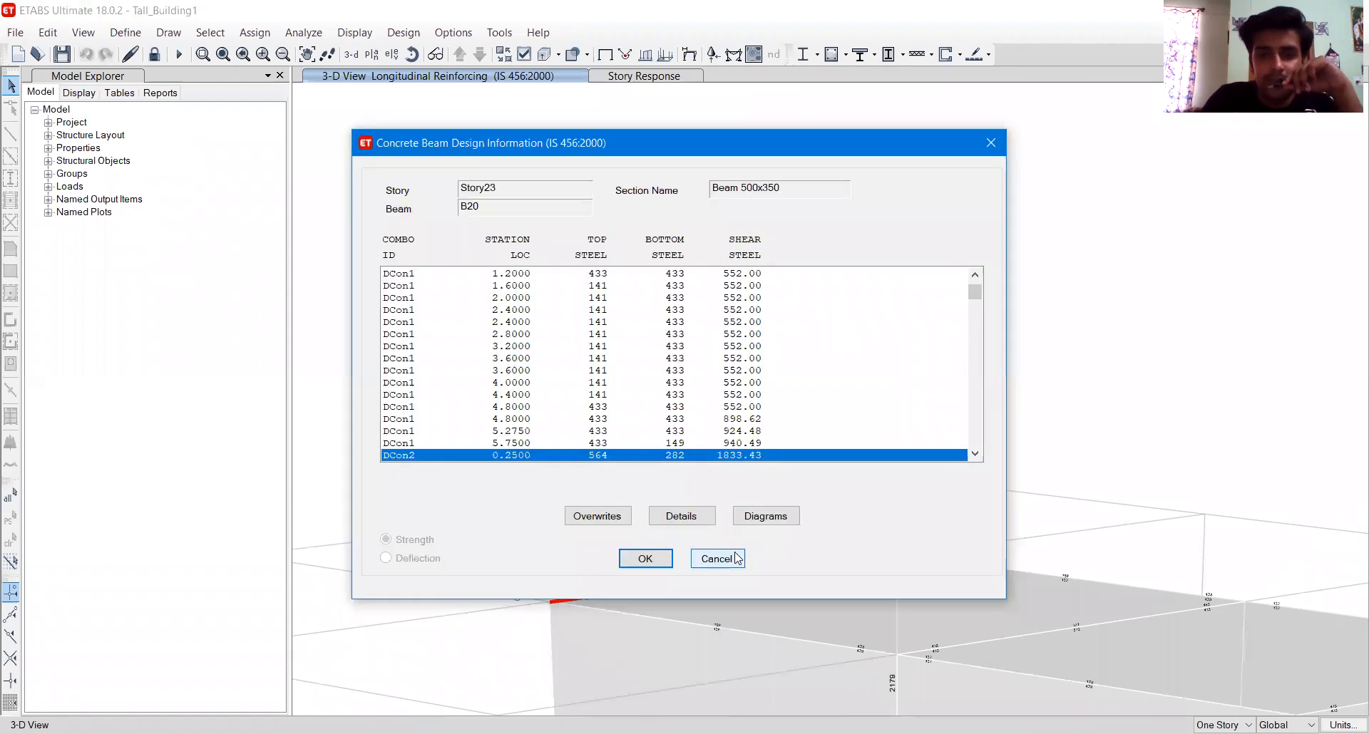
{"action": "key", "text": "Escape"}
{"action": "right_click", "coordinate": [900, 618]}
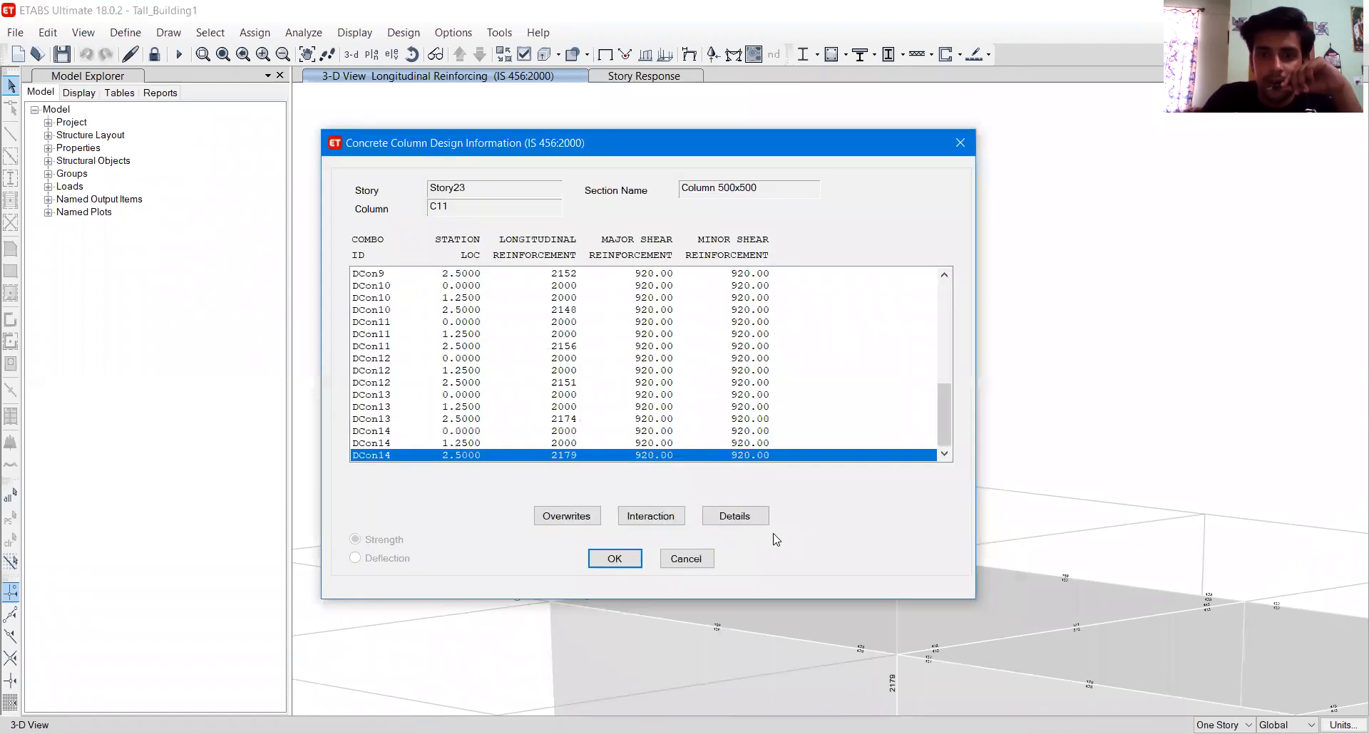
- Close the column design information and examine the reinforcement labels on the uppermost stories of the tower
{"action": "scroll", "coordinate": [1075, 647], "scroll_direction": "down", "scroll_amount": 5}
{"action": "middle_click_drag", "start_coordinate": [1075, 647], "coordinate": [868, 520]}
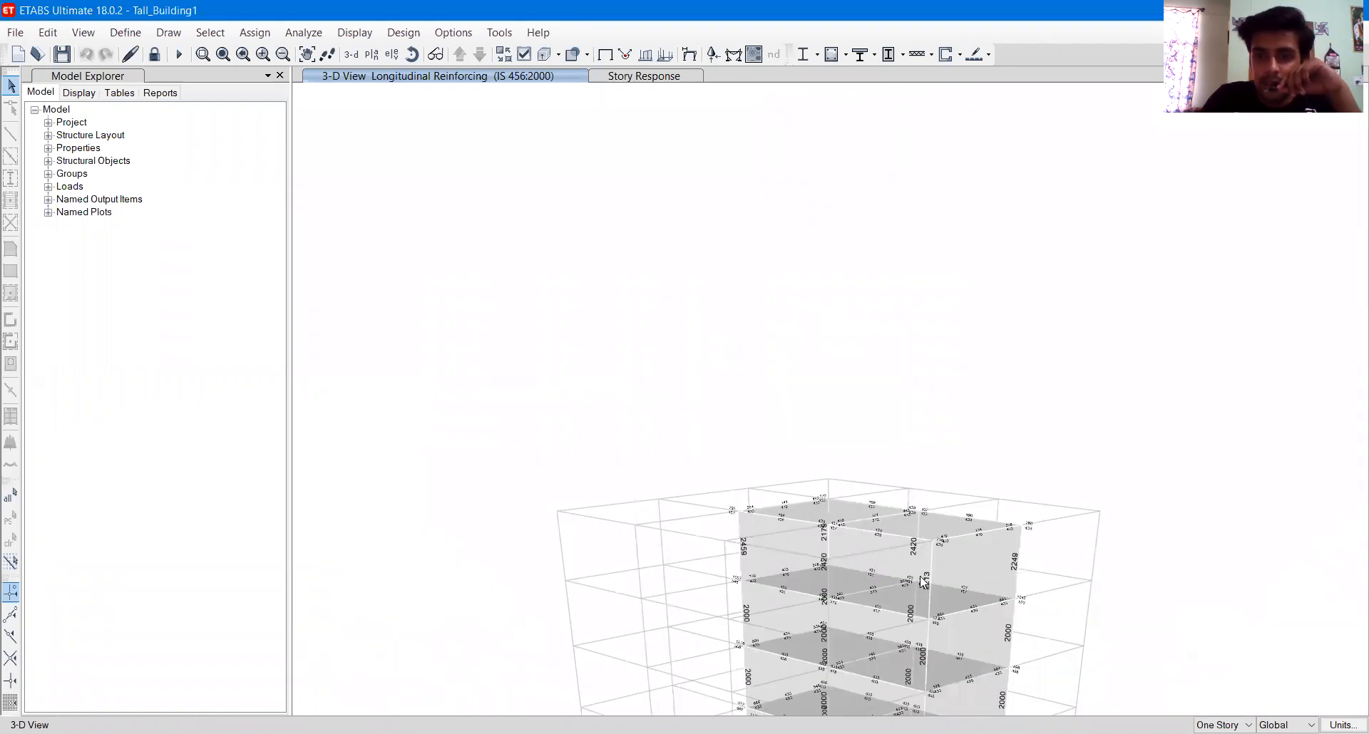
{"action": "scroll", "coordinate": [968, 534], "scroll_direction": "up", "scroll_amount": 3}
{"action": "scroll", "coordinate": [969, 520], "scroll_direction": "up", "scroll_amount": 4}
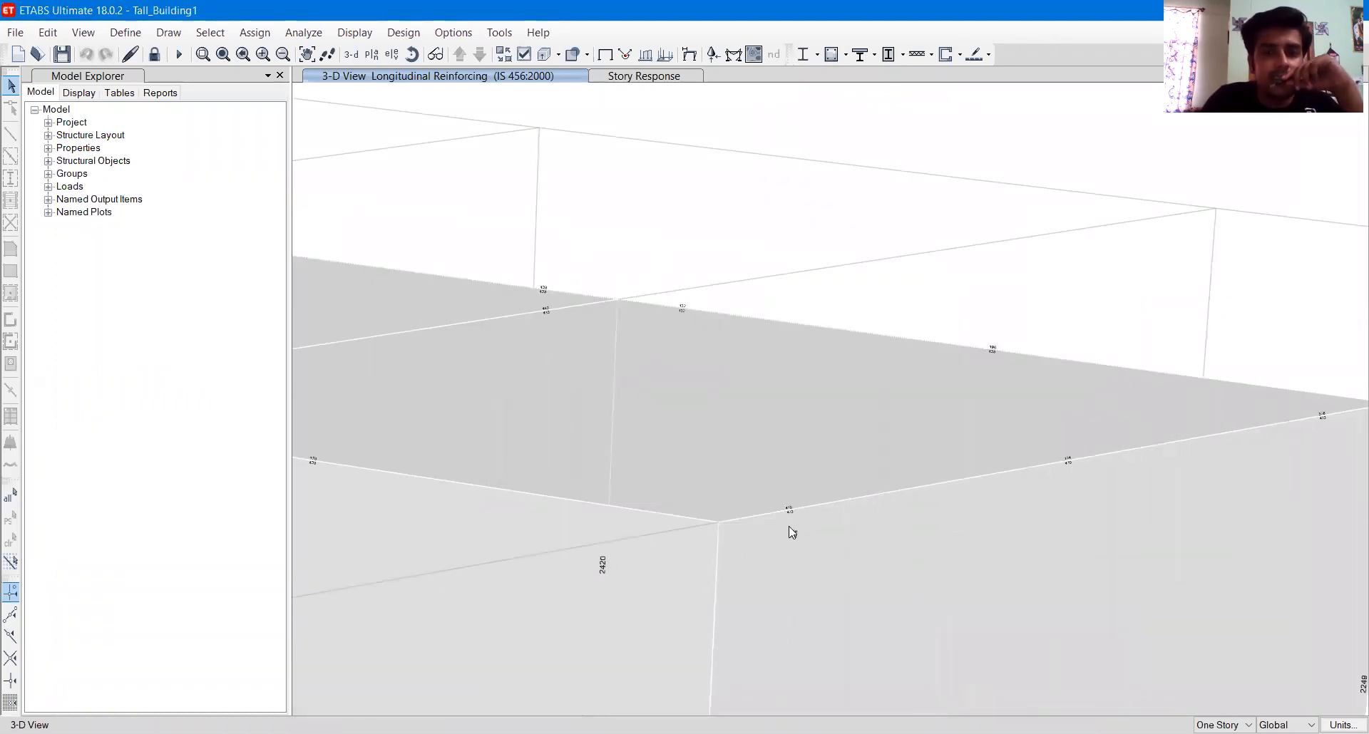
{"action": "scroll", "coordinate": [919, 538], "scroll_direction": "down", "scroll_amount": 10}
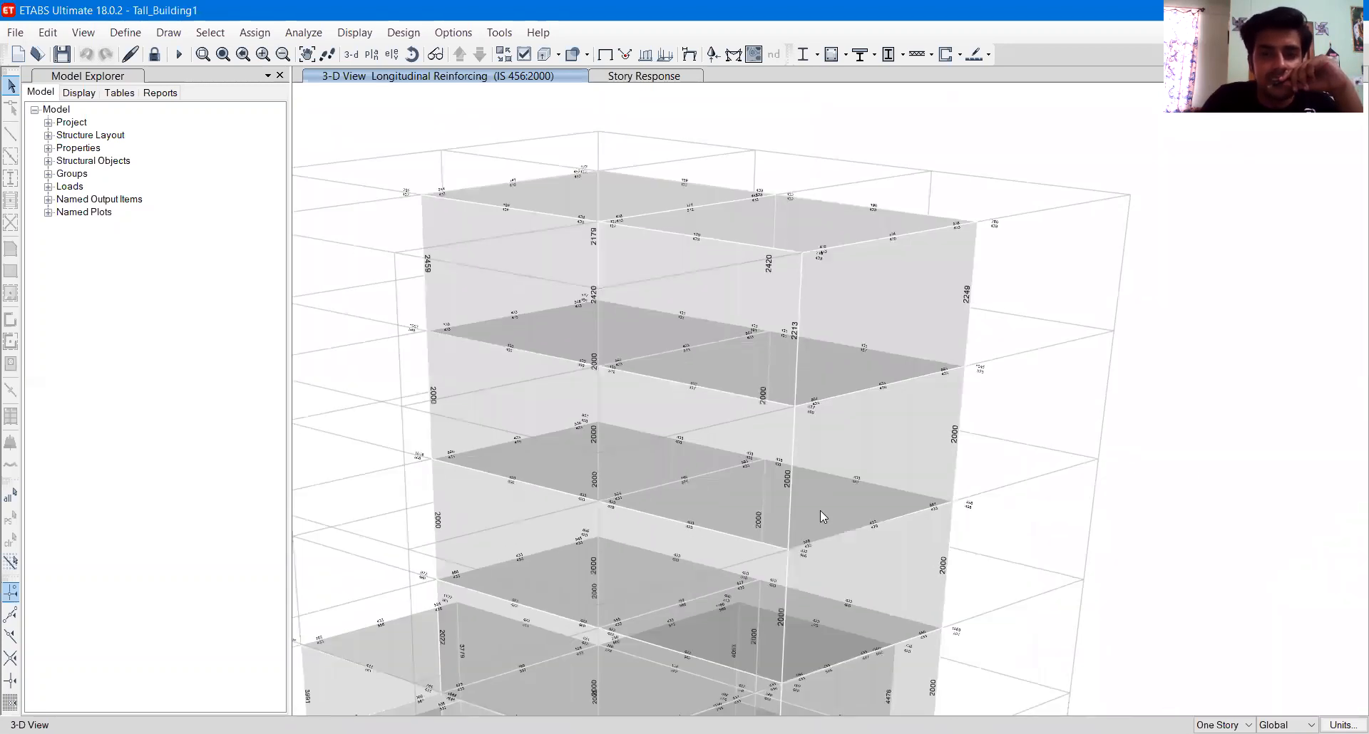
- Display the longitudinal reinforcing results in the elevation view along grid line A
{"action": "scroll", "coordinate": [775, 549], "scroll_direction": "up", "scroll_amount": 2}
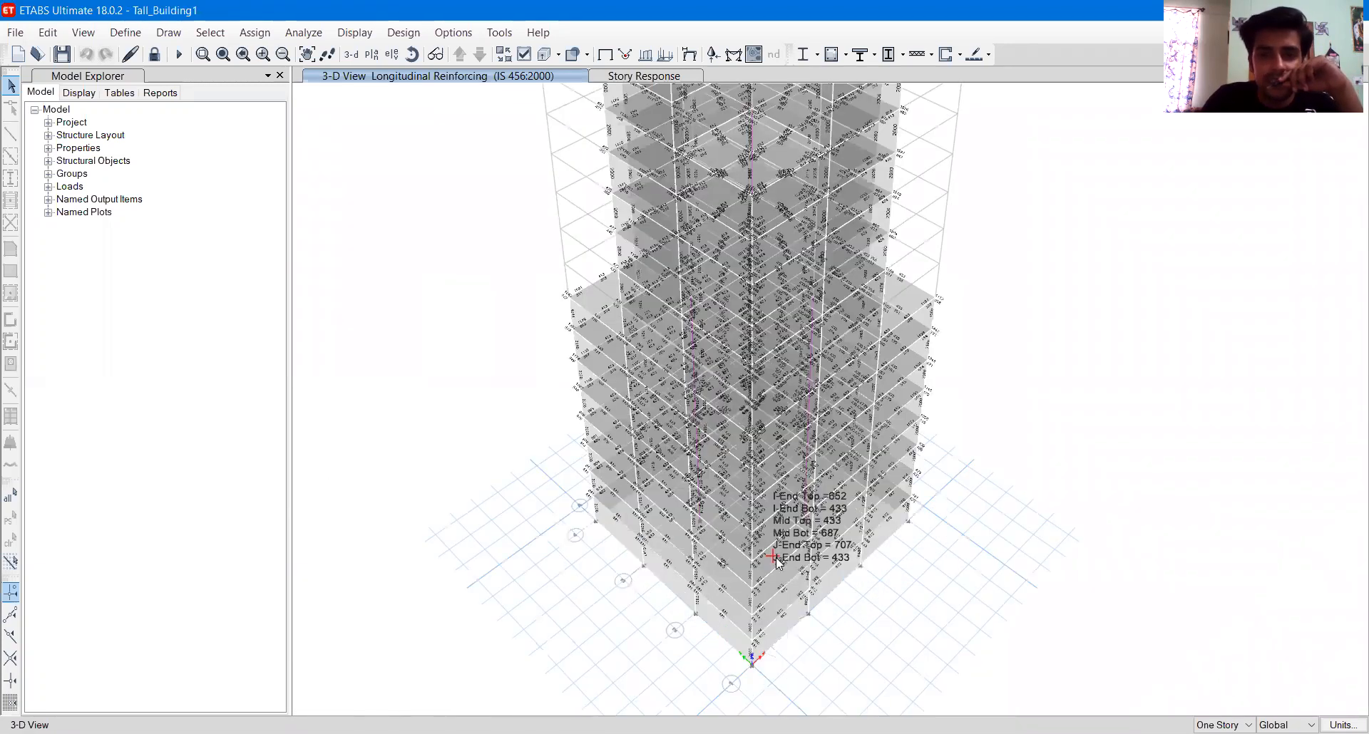
{"action": "scroll", "coordinate": [777, 560], "scroll_direction": "up", "scroll_amount": 5}
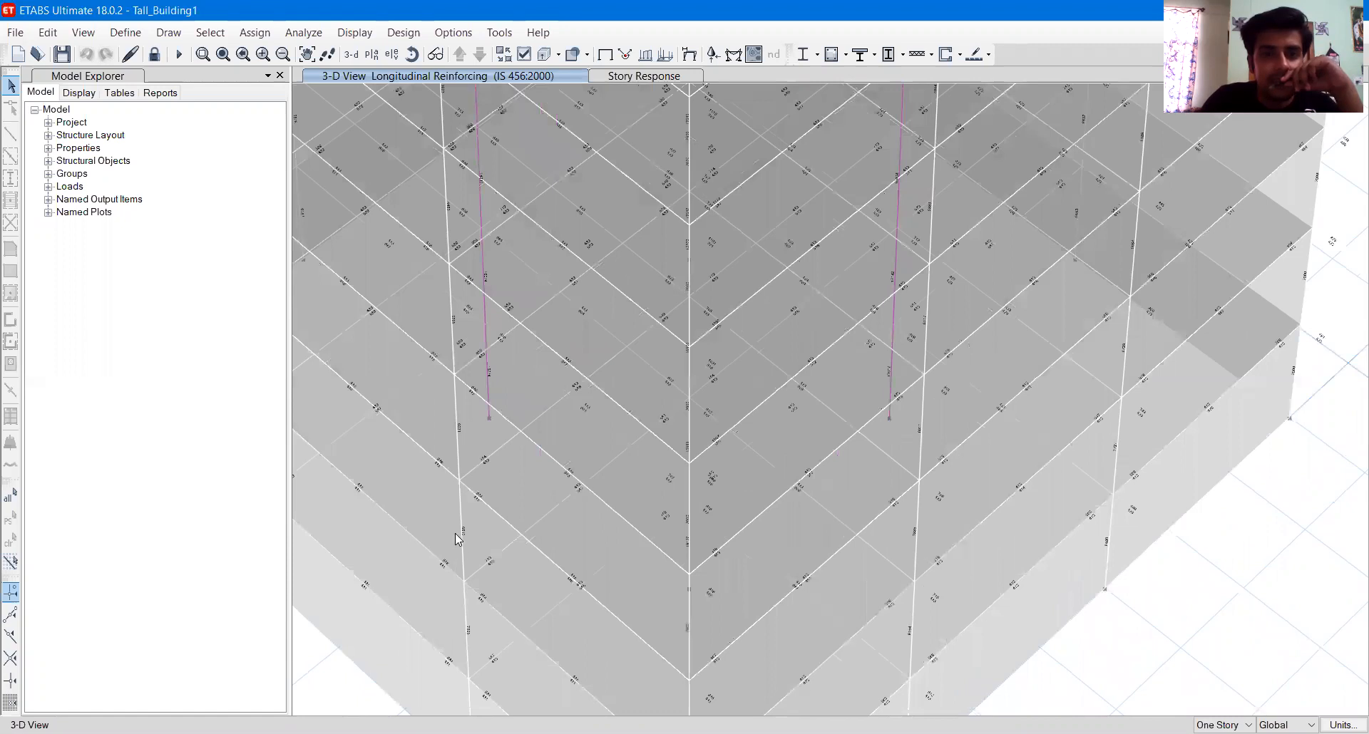
{"action": "left_click", "coordinate": [391, 55]}
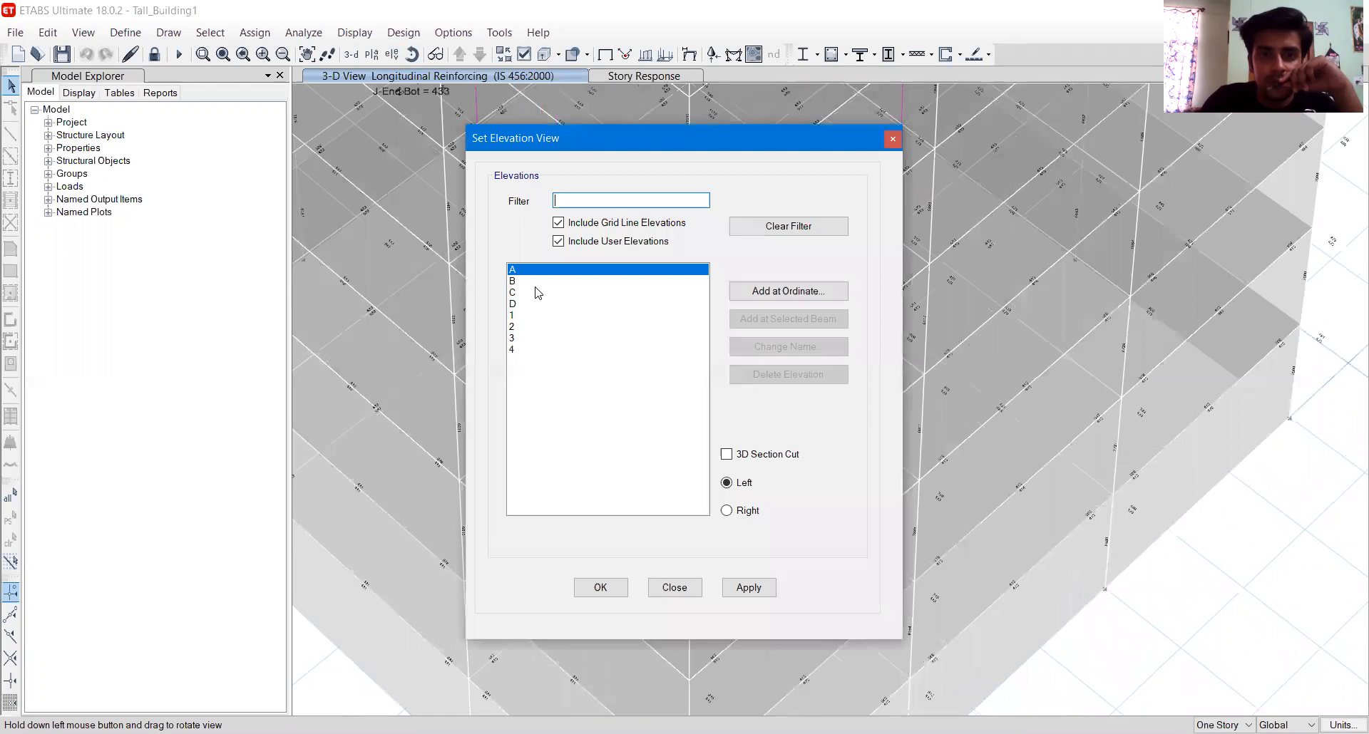
{"action": "left_click", "coordinate": [608, 594]}
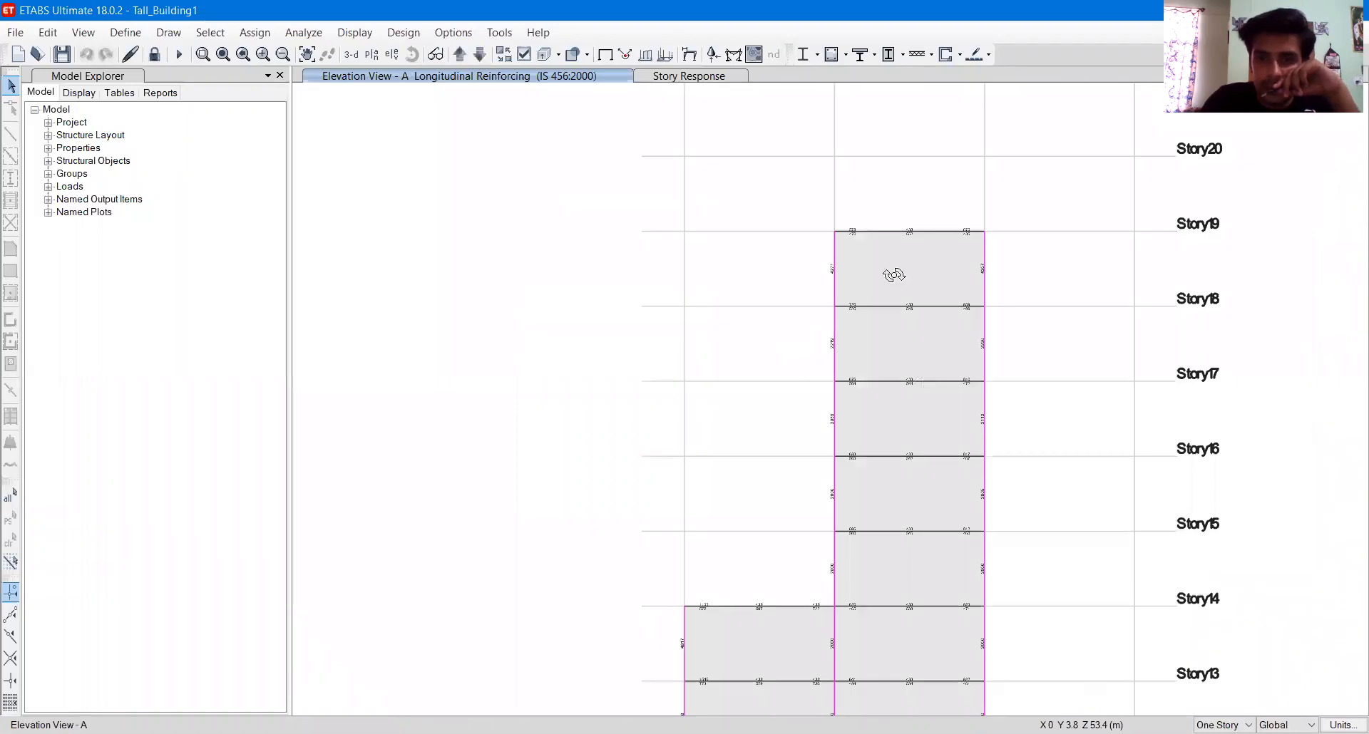
- Review the concrete design information of column C2 at Story19 and at Story1 in elevation A
{"action": "scroll", "coordinate": [885, 269], "scroll_direction": "up", "scroll_amount": 7}
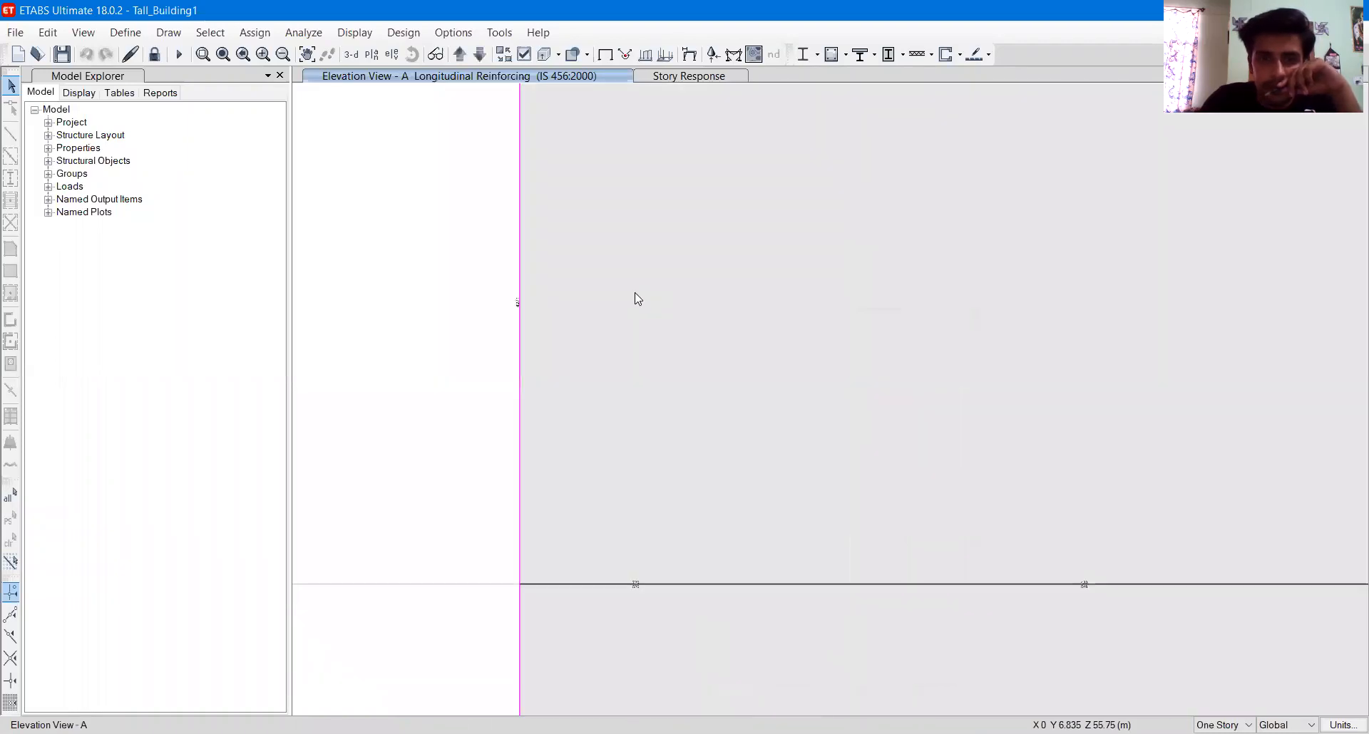
{"action": "right_click", "coordinate": [526, 320]}
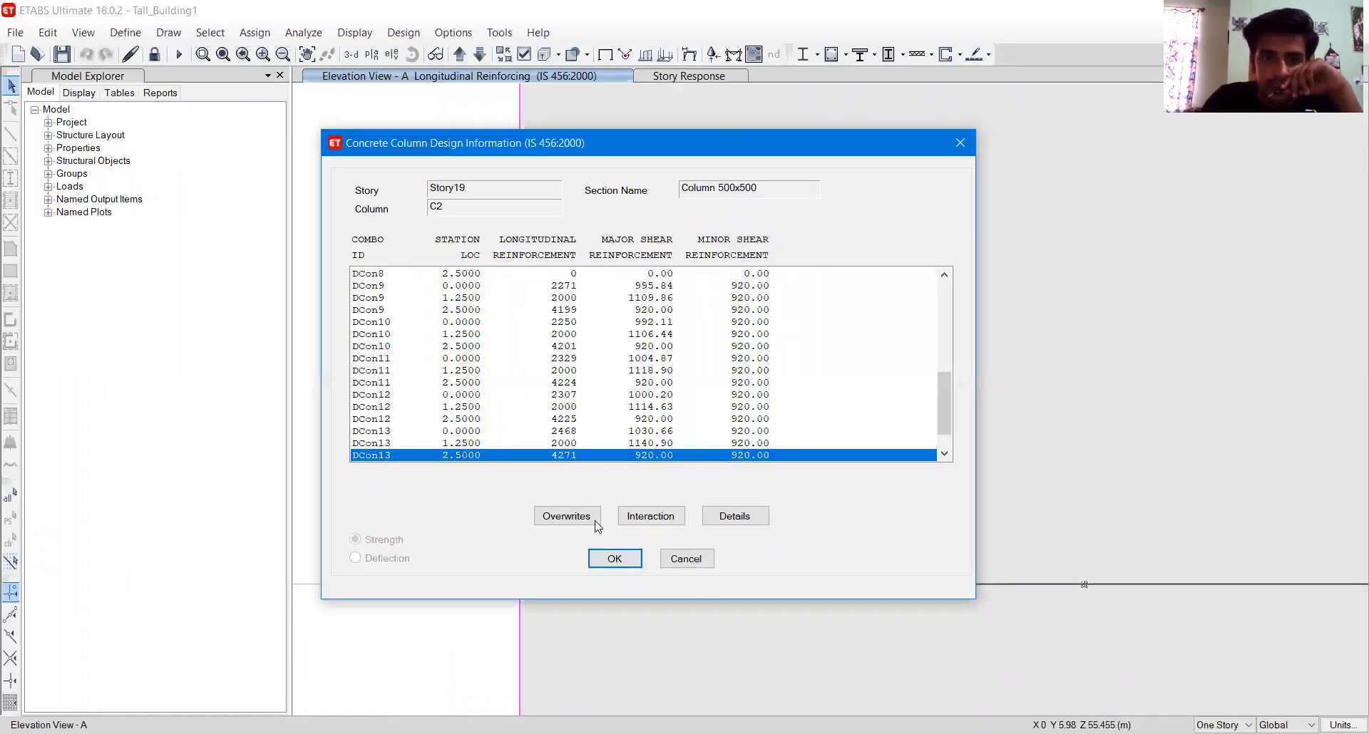
{"action": "left_click", "coordinate": [668, 566]}
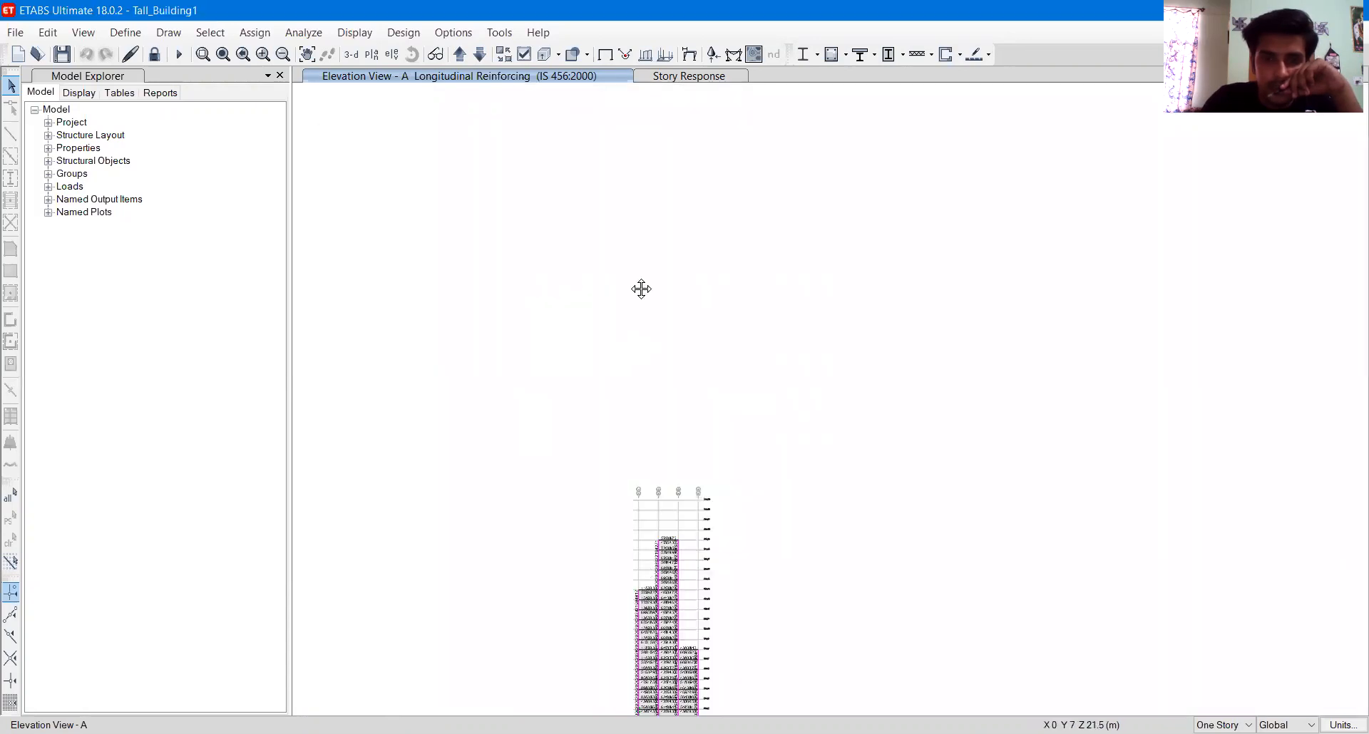
{"action": "middle_click_drag", "start_coordinate": [641, 500], "coordinate": [634, 326]}
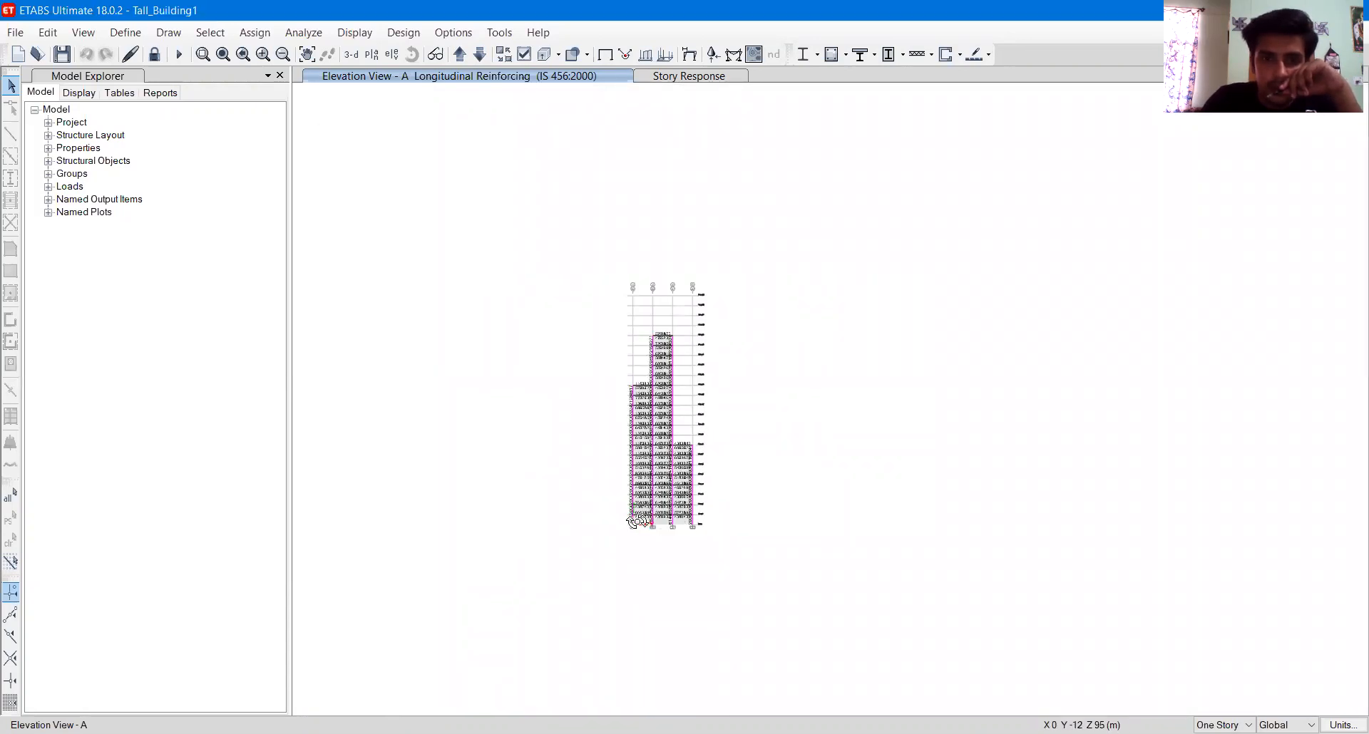
{"action": "scroll", "coordinate": [628, 515], "scroll_direction": "up", "scroll_amount": 10}
{"action": "middle_click_drag", "start_coordinate": [1018, 647], "coordinate": [817, 538]}
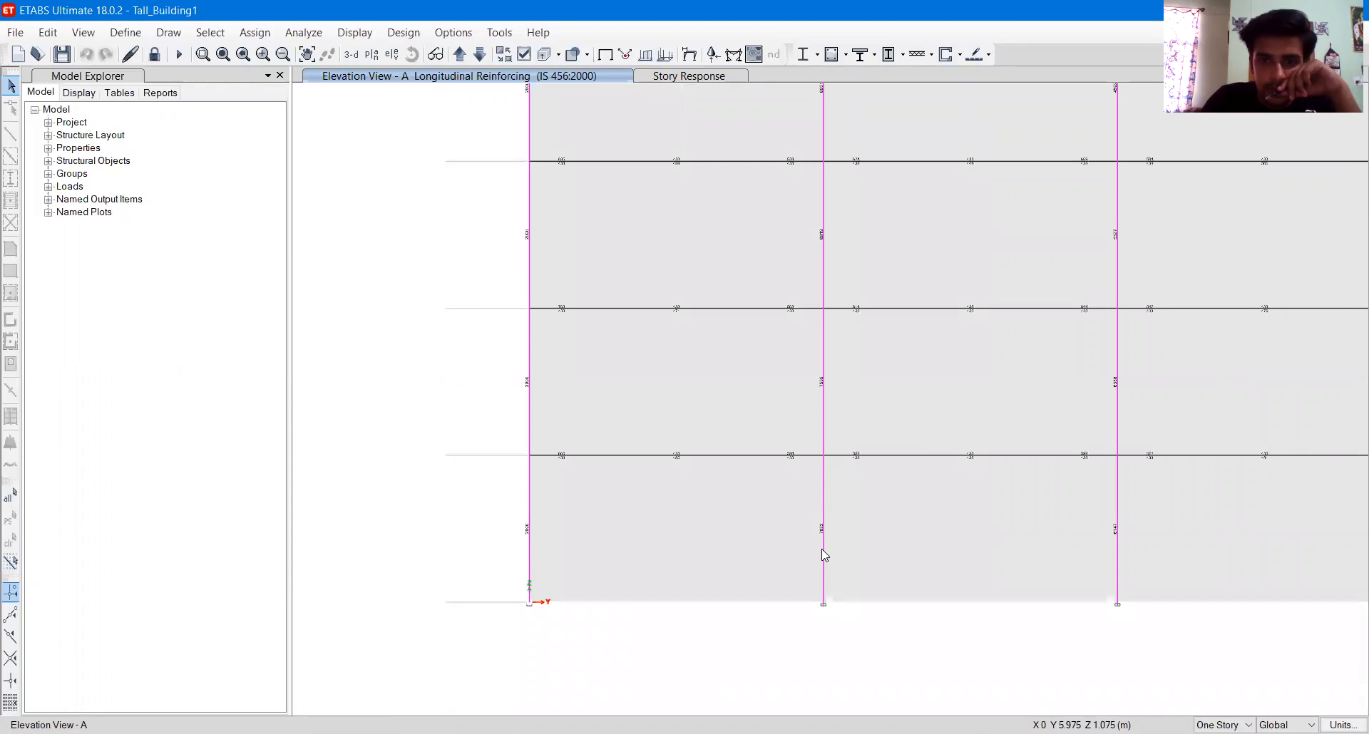
{"action": "right_click", "coordinate": [818, 551]}
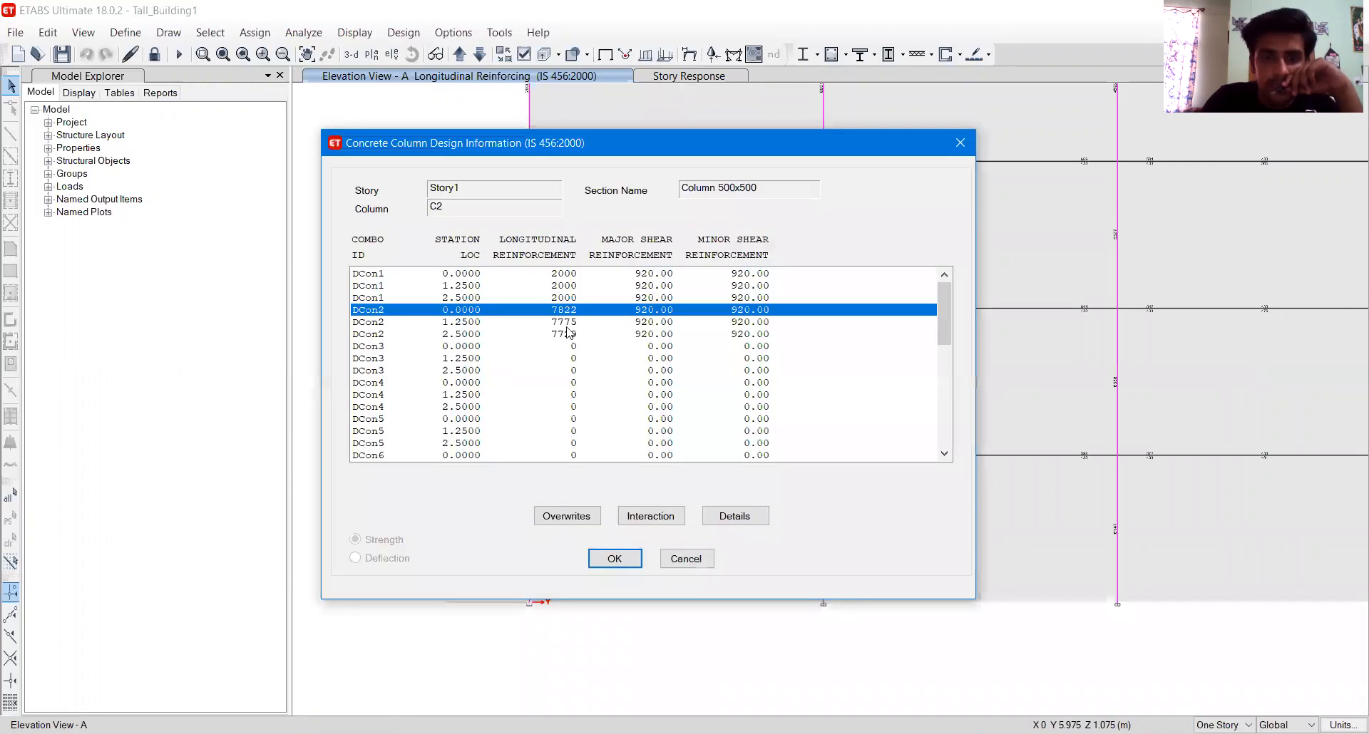
{"action": "left_click", "coordinate": [679, 569]}
{"action": "scroll", "coordinate": [836, 539], "scroll_direction": "down", "scroll_amount": 10}
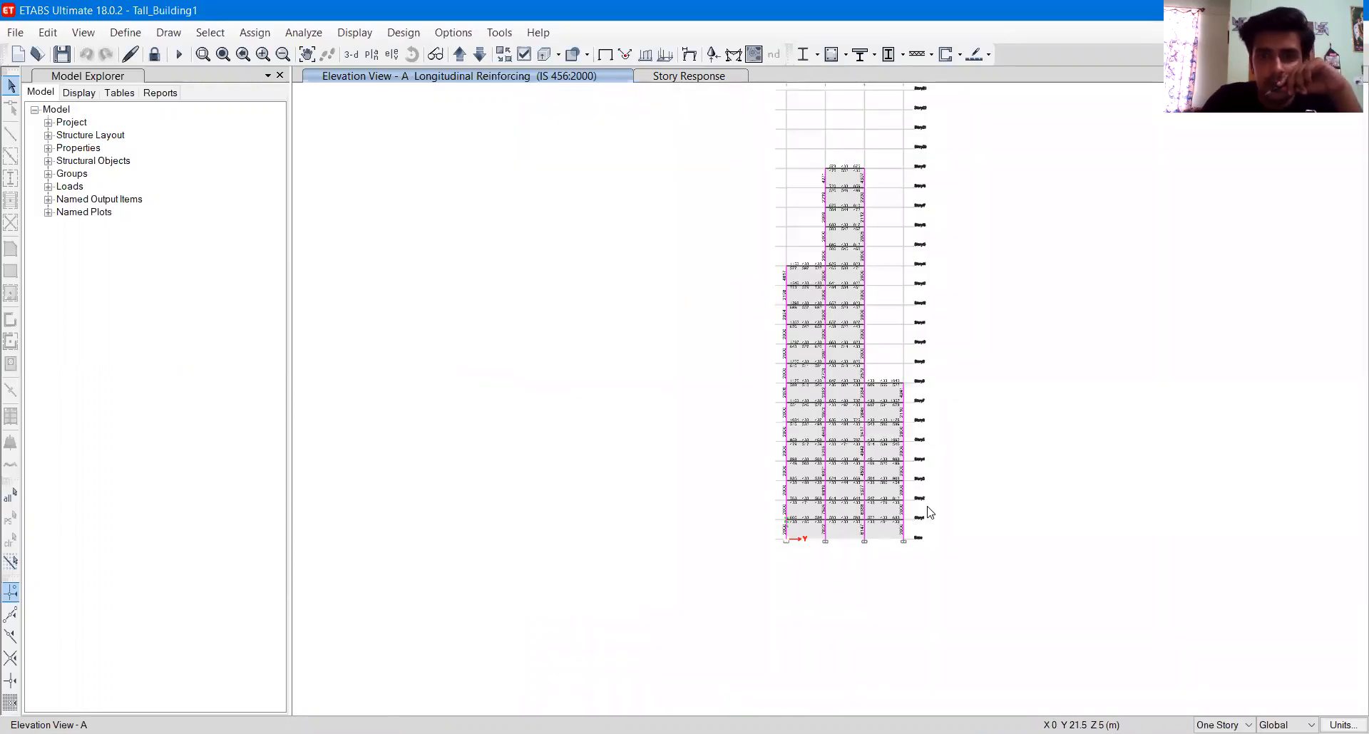
{"action": "middle_click_drag", "start_coordinate": [927, 509], "coordinate": [770, 550]}
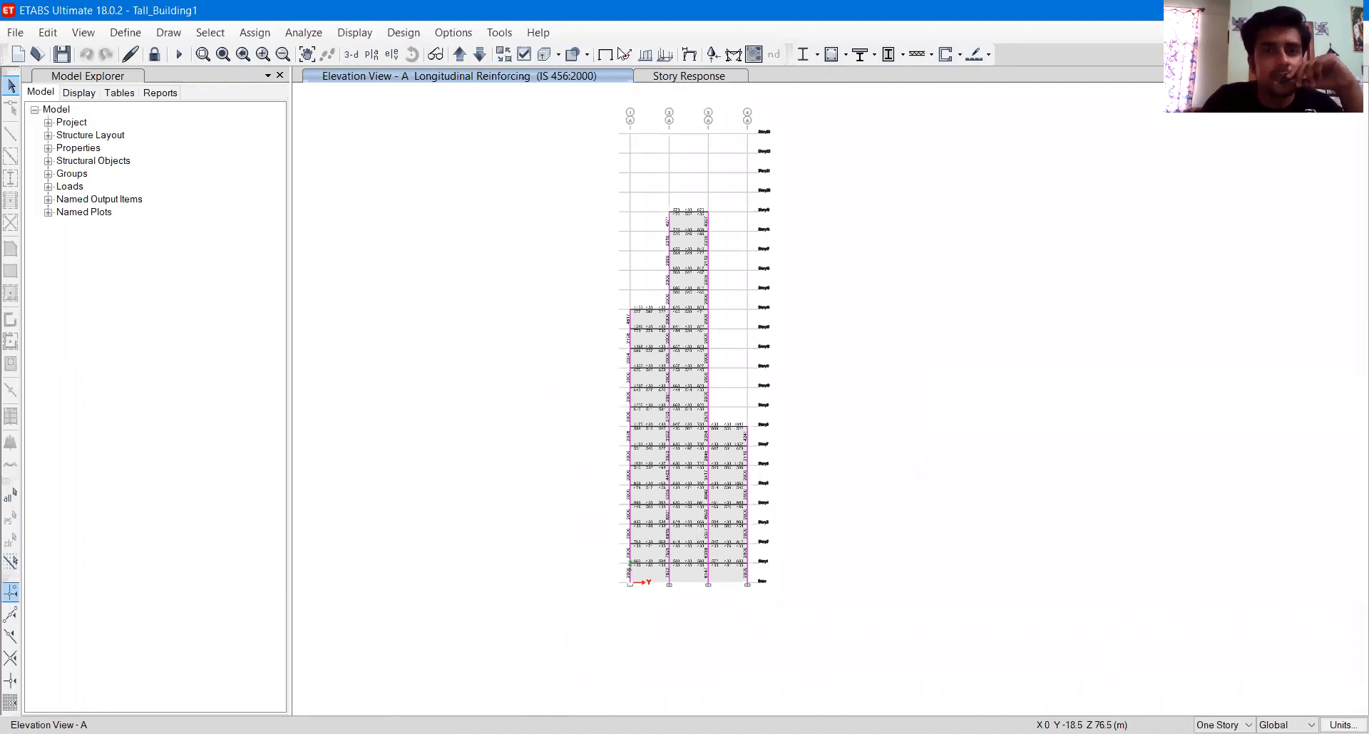
{"action": "left_click", "coordinate": [543, 54]}
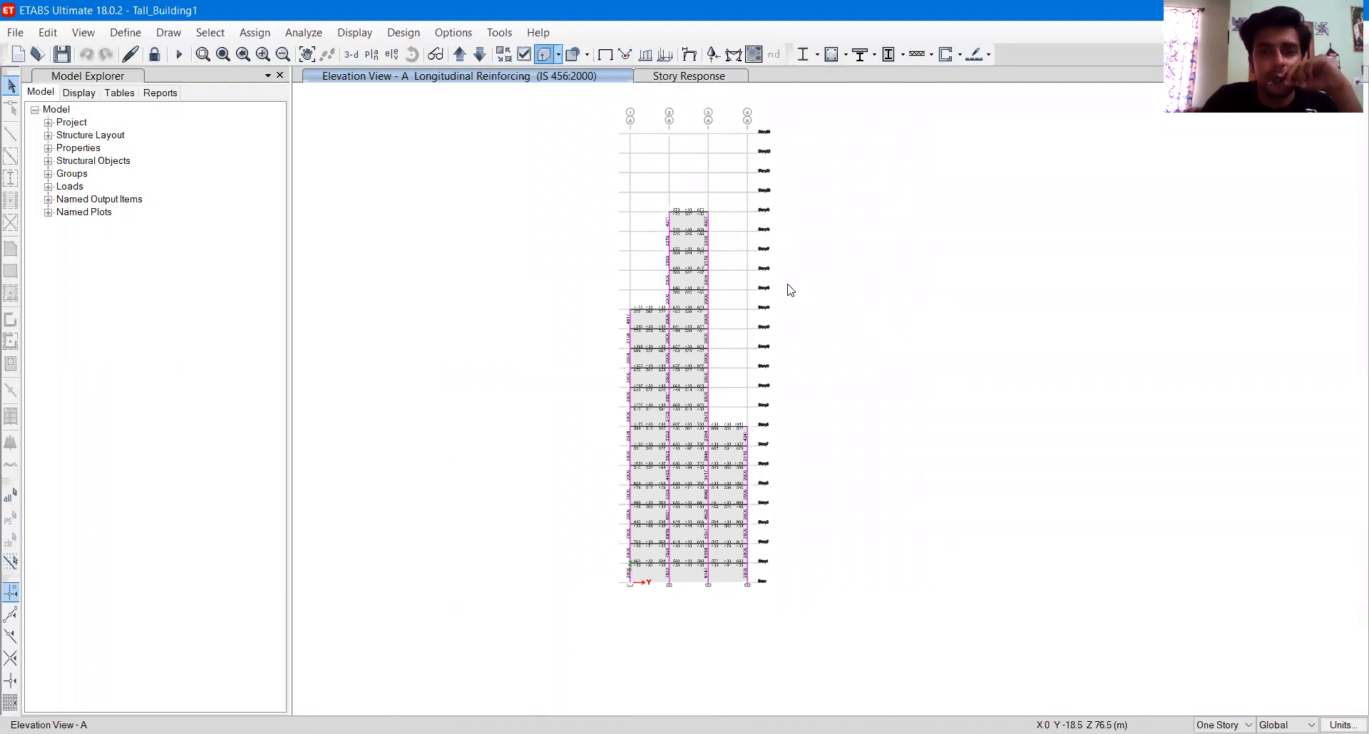